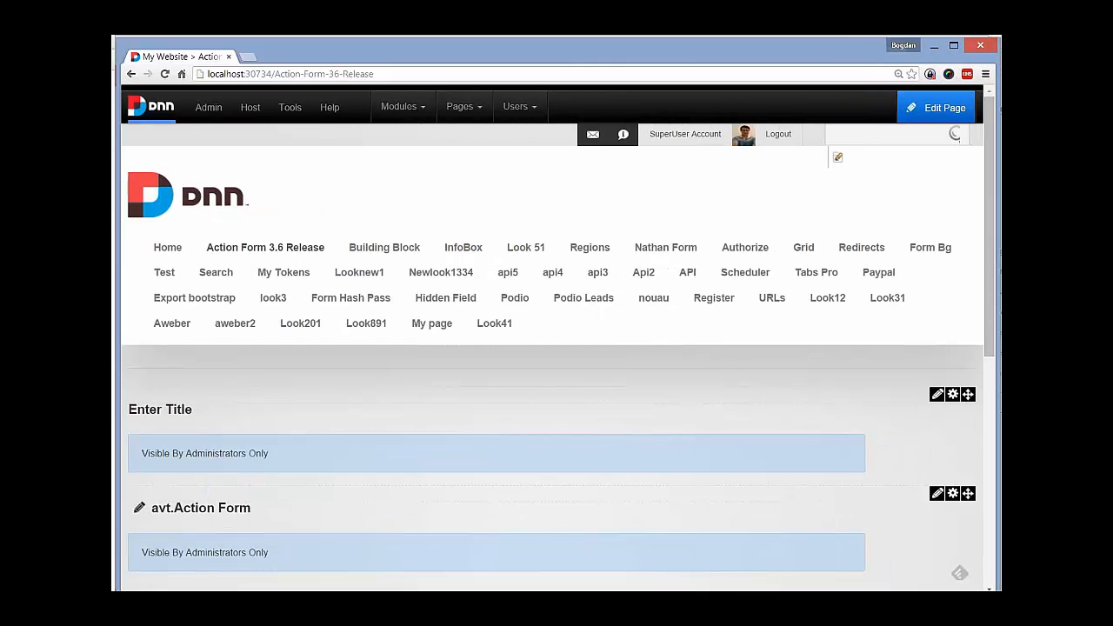
# Open the avt.Action Form management page and add a Dropdown with Checkboxes field from the Multiple Choice group
pyautogui.scroll(-3, 357, 200)
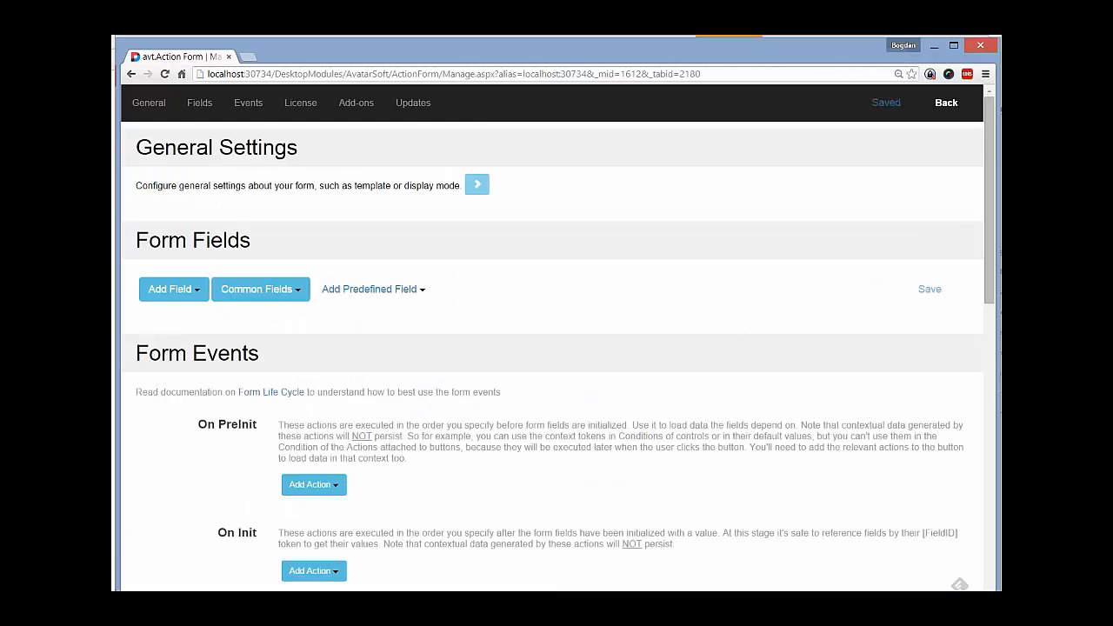
pyautogui.scroll(-1, 556, 348)
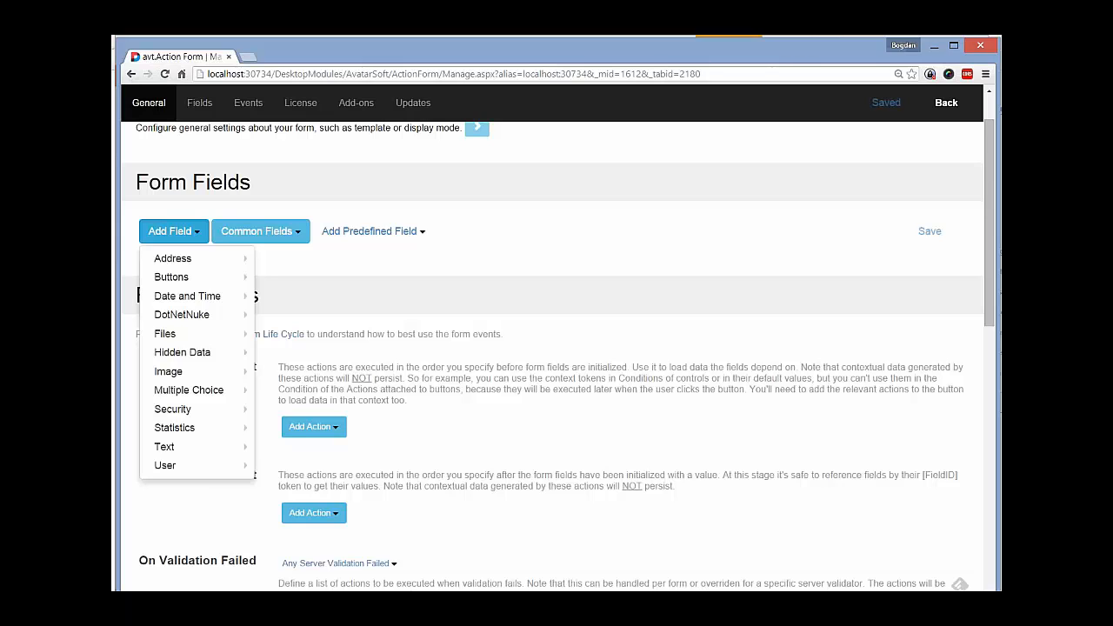
pyautogui.moveTo(187, 409)
pyautogui.moveTo(189, 389)
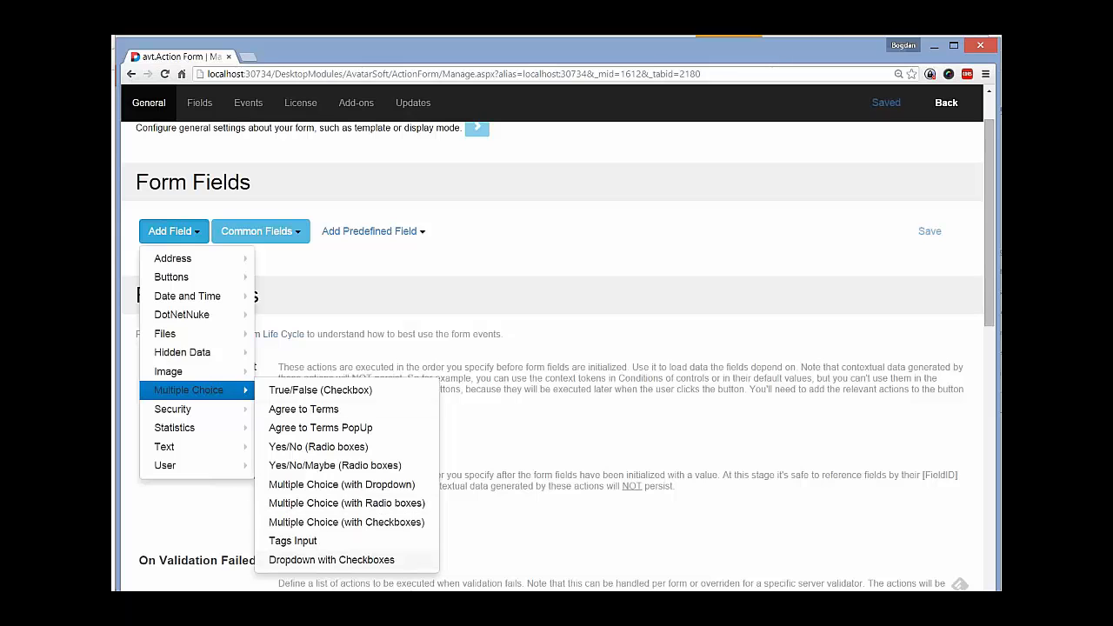
pyautogui.click(332, 560)
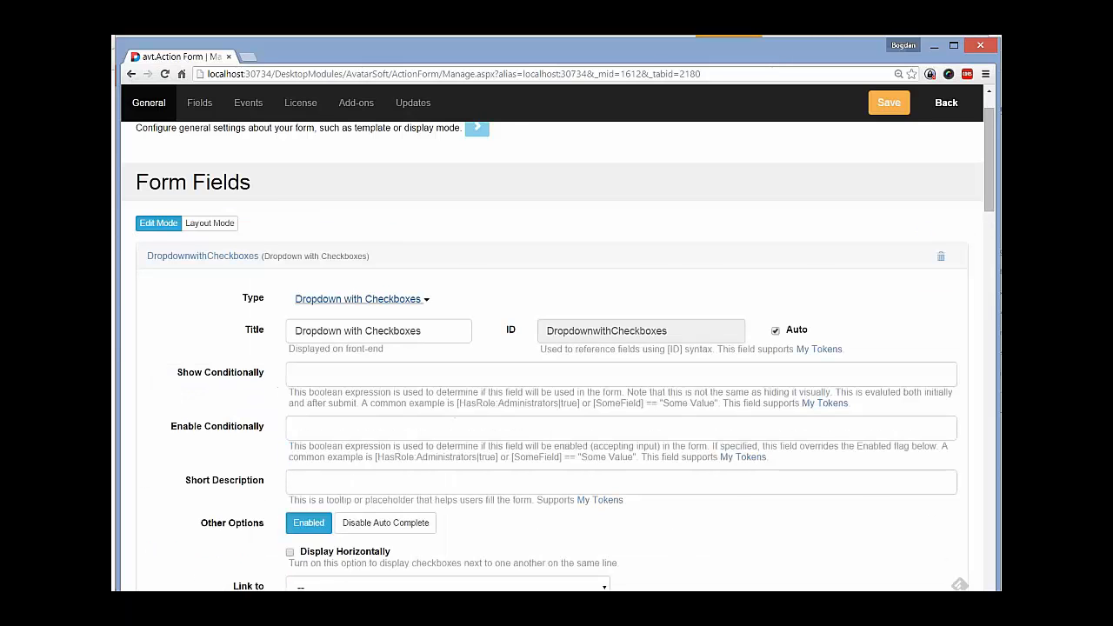
# Enter Option 1, Option 2 and Another option as the dropdown field's items, one per line, and save the form
pyautogui.scroll(-2, 365, 301)
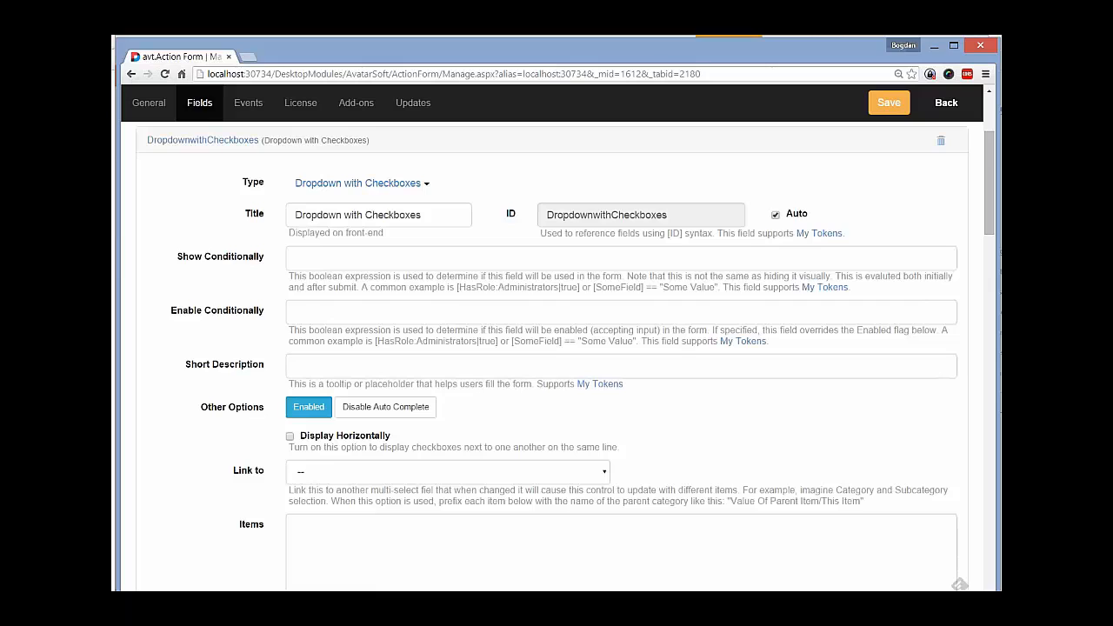
pyautogui.scroll(-2, 557, 348)
pyautogui.click(416, 444)
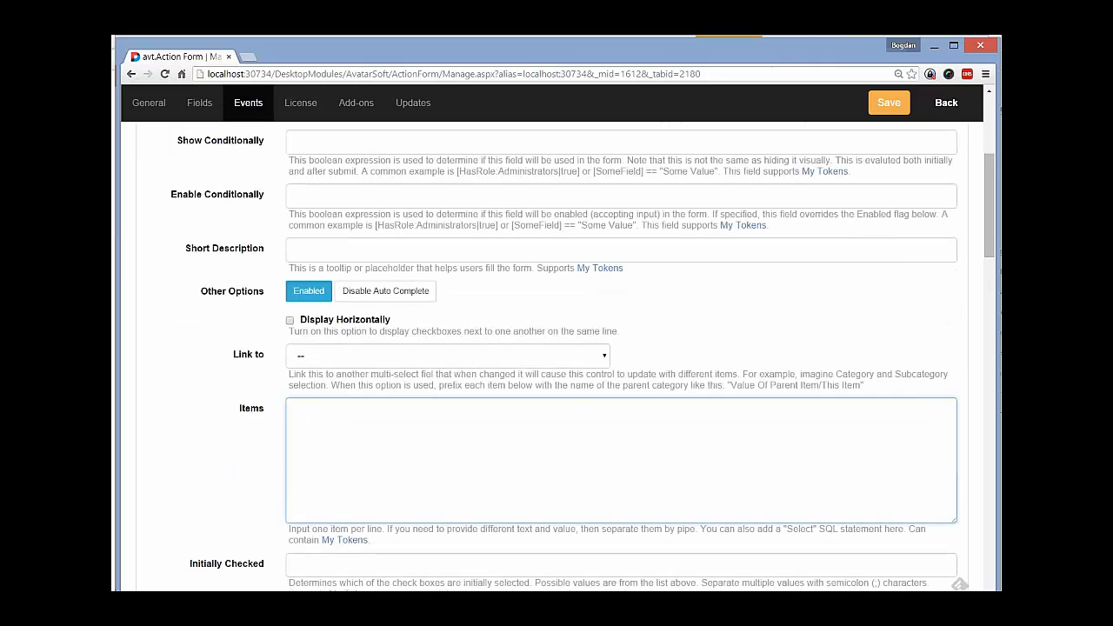
pyautogui.write('Option 1')
pyautogui.press('Return')
pyautogui.write('Option 2')
pyautogui.press('Return')
pyautogui.write('Another option')
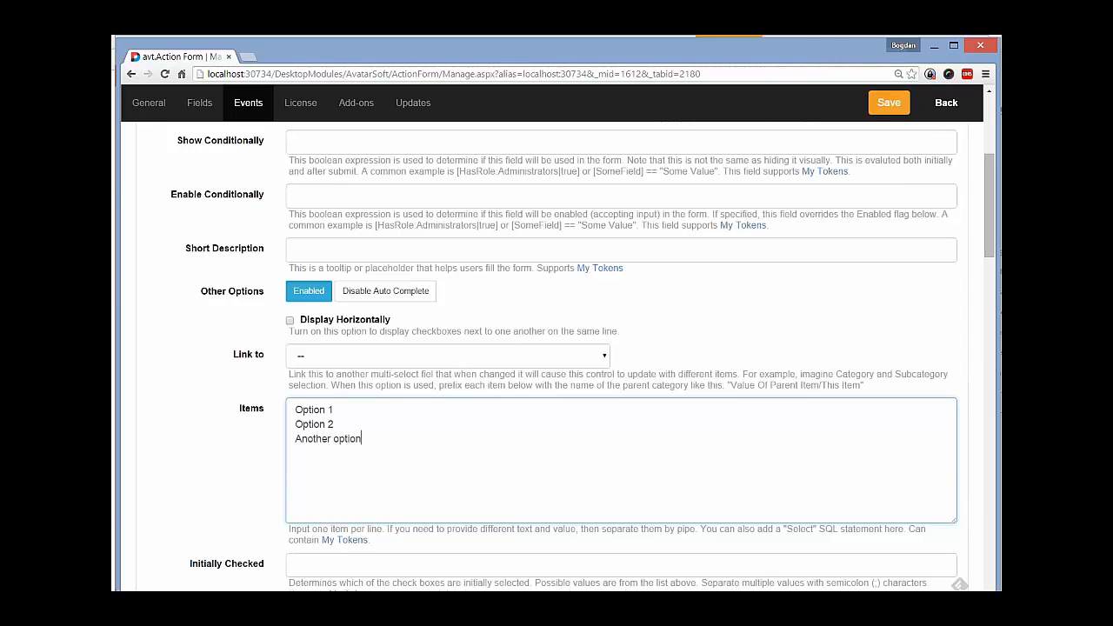
pyautogui.click(889, 103)
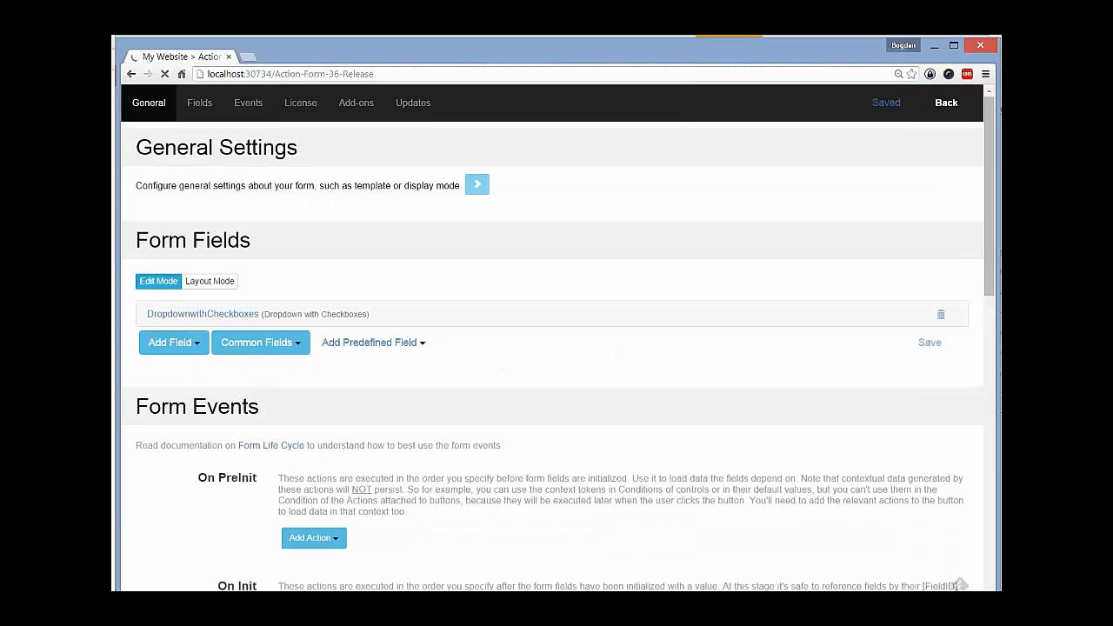
# Test the Dropdown with Checkboxes on the website page by ticking Option 1, Another option and Option 2
pyautogui.scroll(-2, 553, 357)
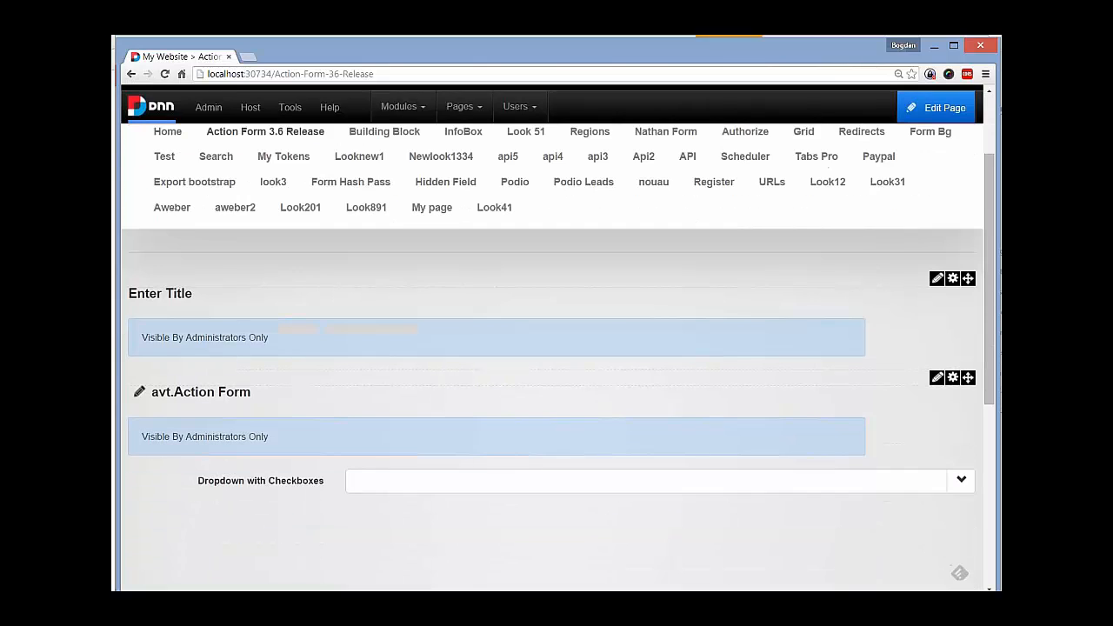
pyautogui.click(961, 423)
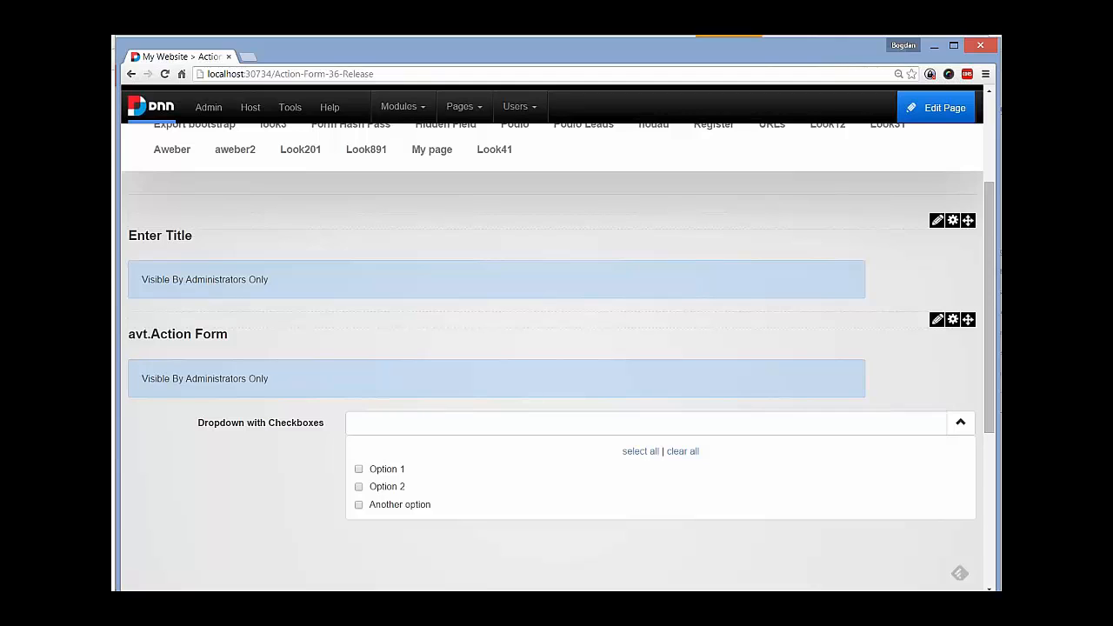
pyautogui.click(360, 470)
pyautogui.click(359, 505)
pyautogui.click(961, 422)
pyautogui.click(646, 422)
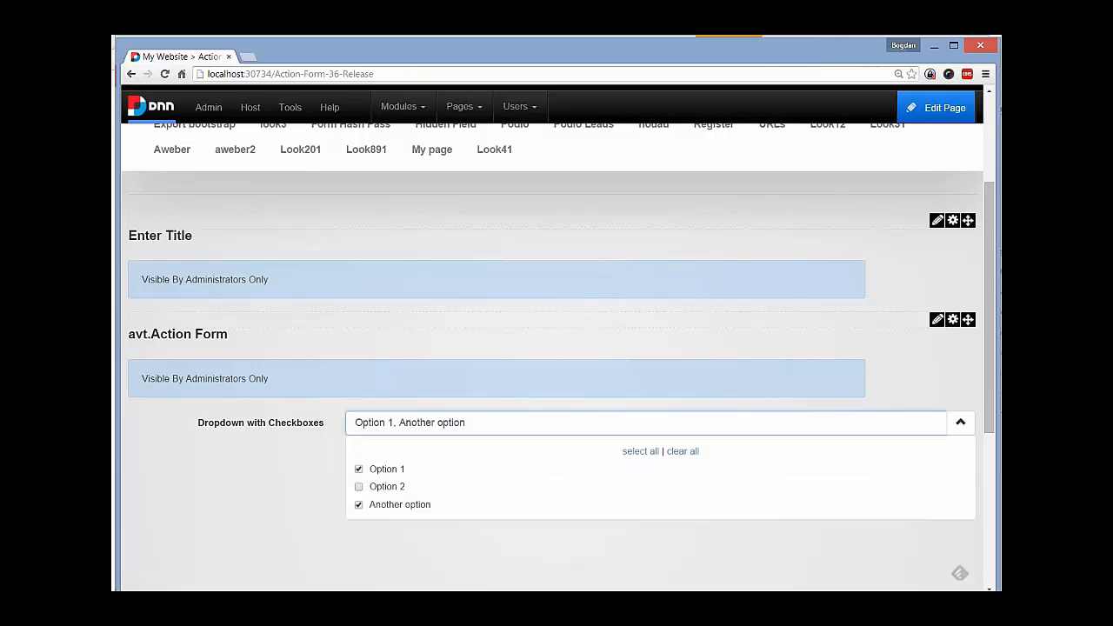
pyautogui.click(359, 487)
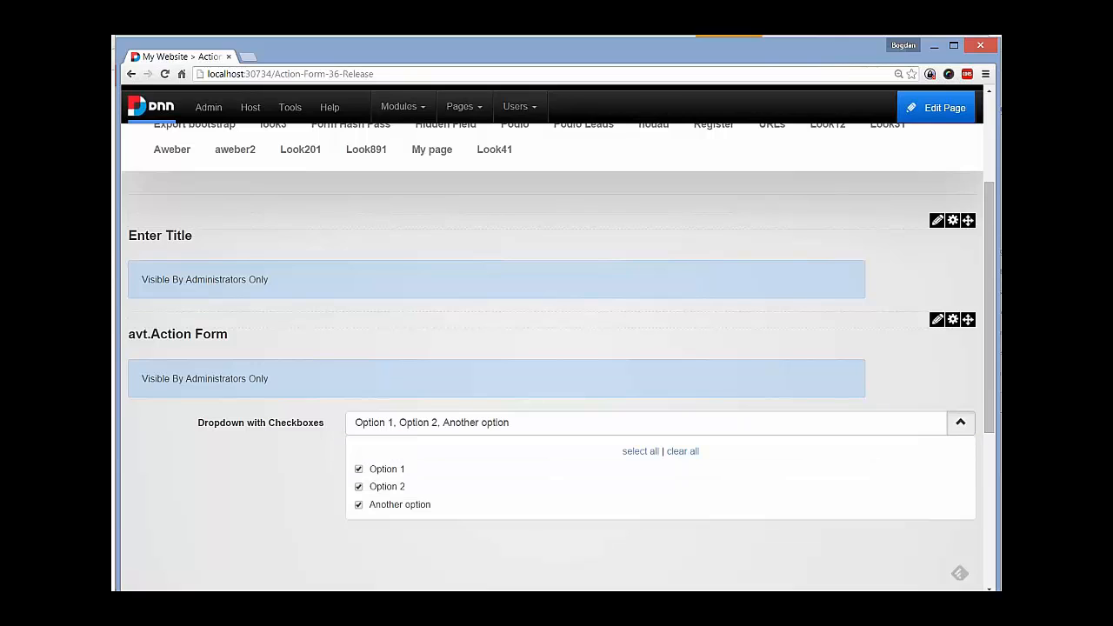
# Clear all options in the checkbox dropdown at once, select all of them again, and collapse the list
pyautogui.click(961, 422)
pyautogui.click(961, 422)
pyautogui.click(682, 451)
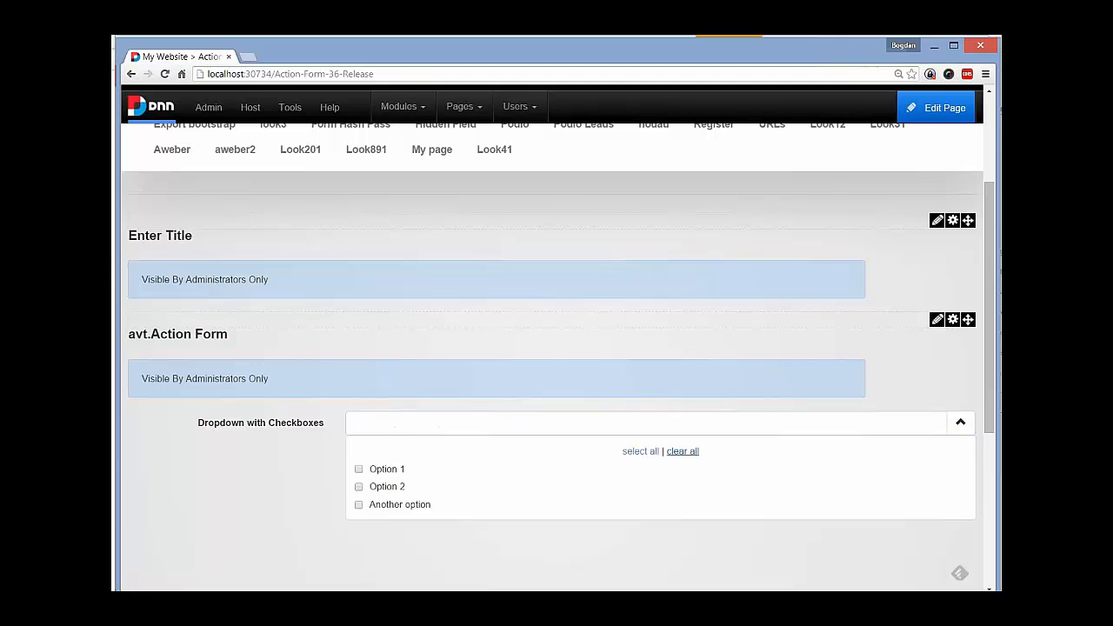
pyautogui.click(641, 451)
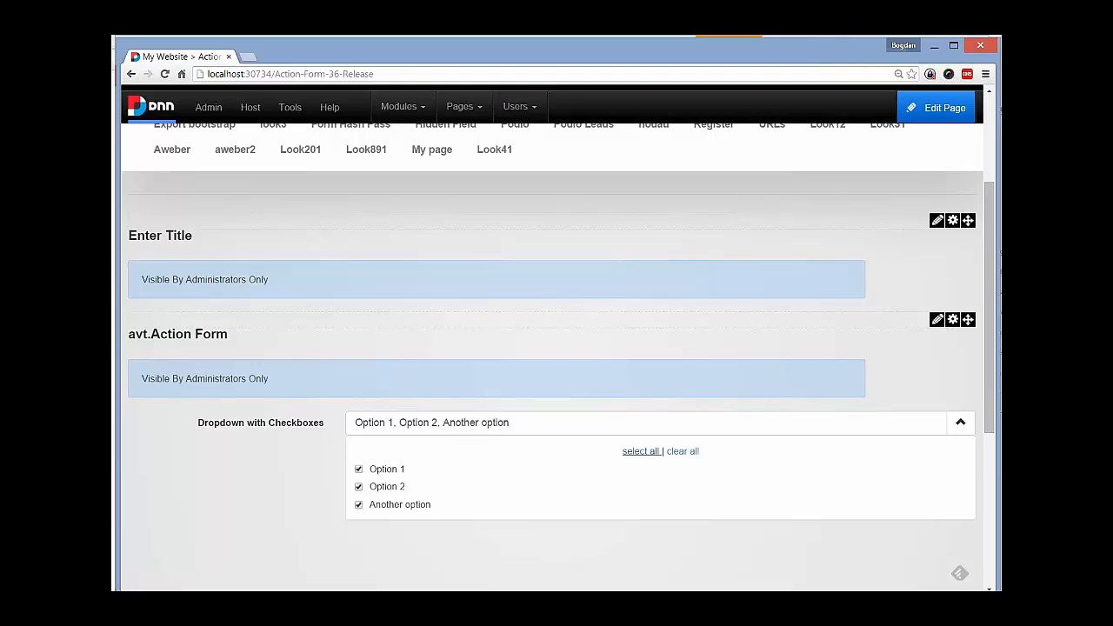
pyautogui.click(635, 423)
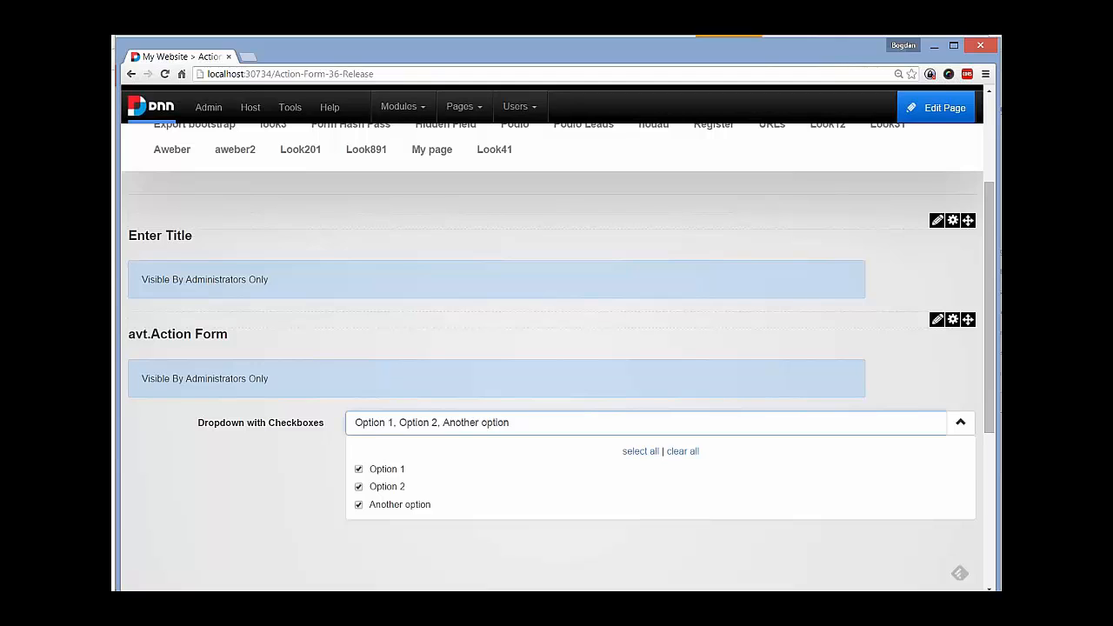
pyautogui.moveTo(362, 423); pyautogui.dragTo(433, 424)
pyautogui.click(487, 547)
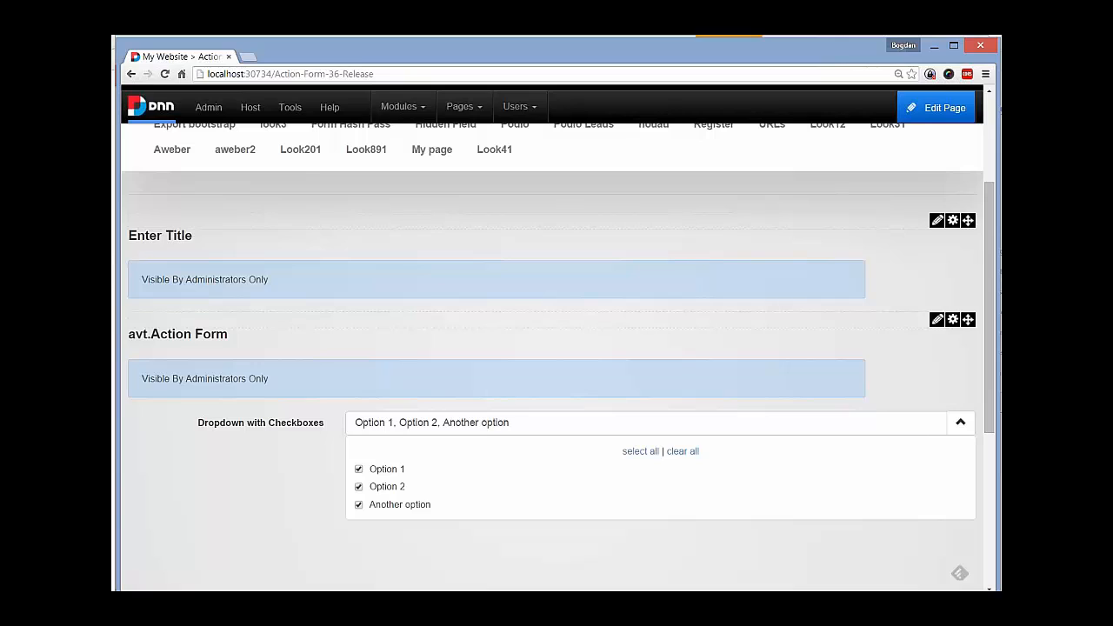
pyautogui.click(961, 422)
# Manage the form in full screen and add a Google Chart field from the Statistics group
pyautogui.moveTo(937, 320)
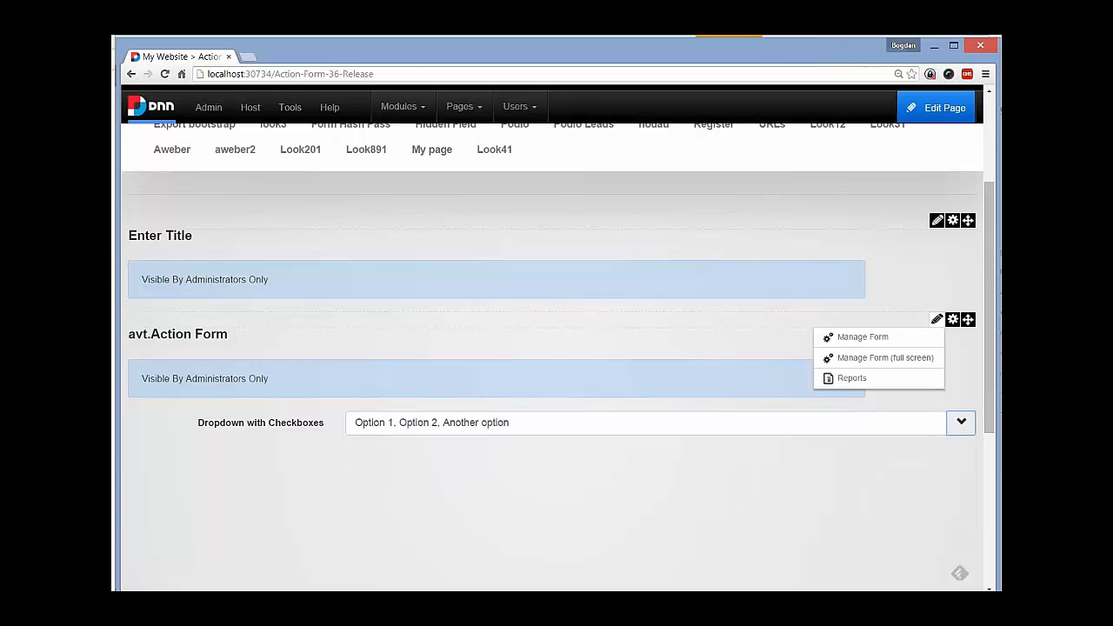
pyautogui.click(882, 357)
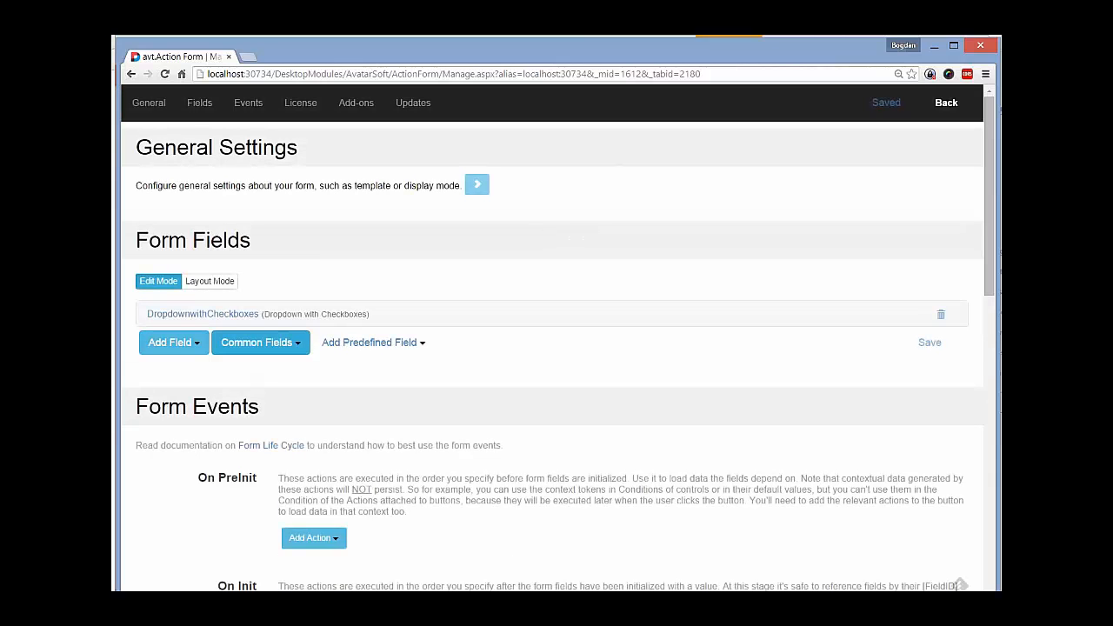
pyautogui.click(171, 342)
pyautogui.moveTo(178, 520)
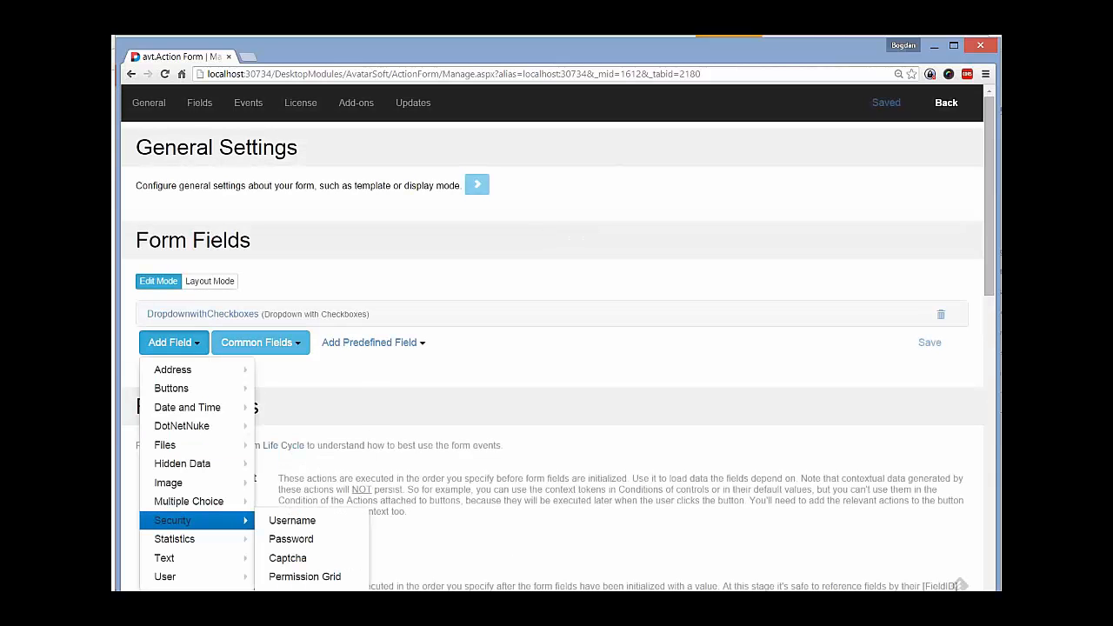
pyautogui.moveTo(174, 539)
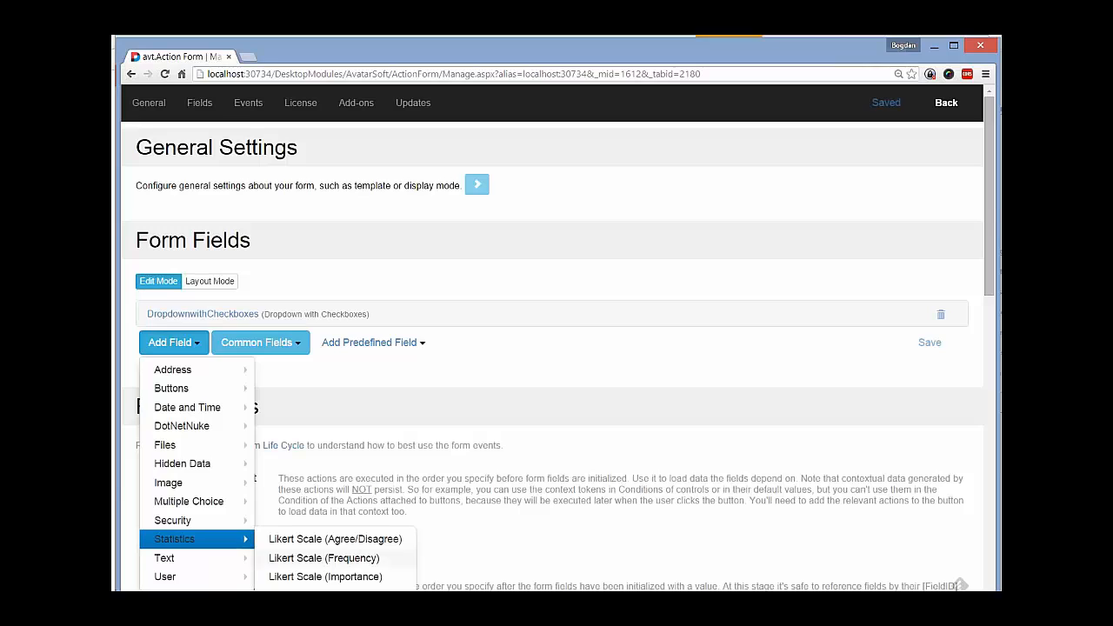
pyautogui.scroll(-2, 174, 365)
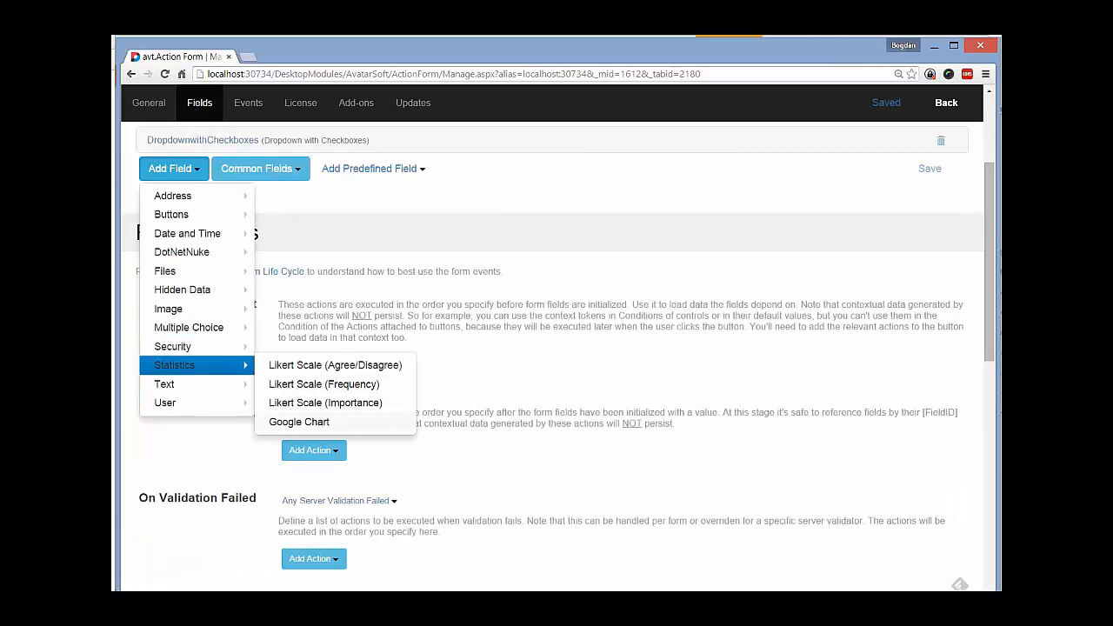
pyautogui.click(299, 422)
pyautogui.click(391, 491)
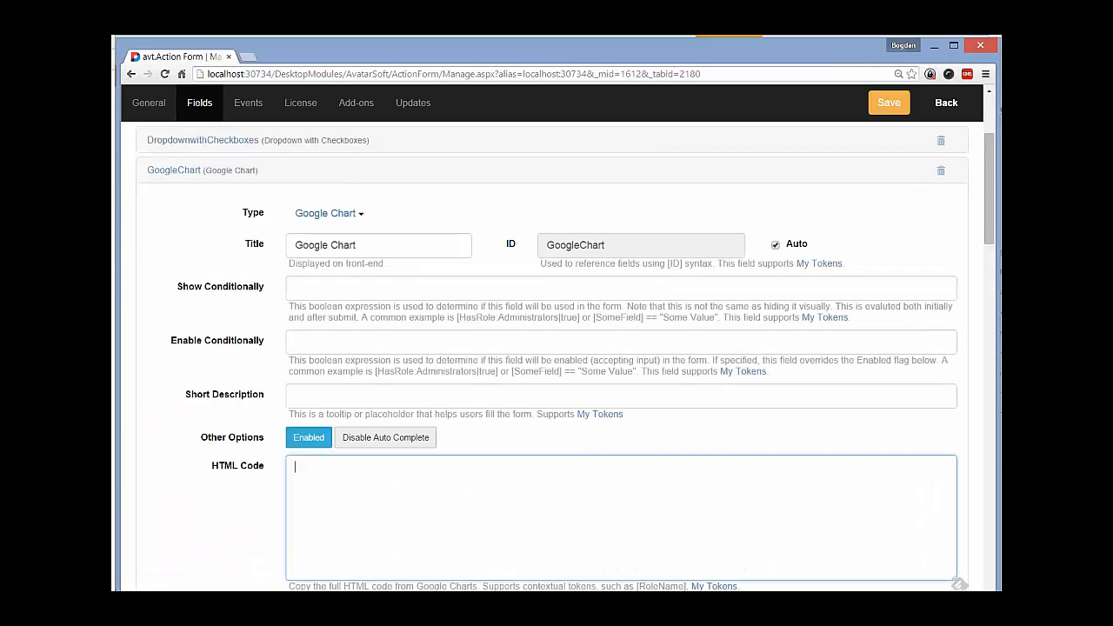
# Search the web for "charts google" in a new browser tab and open the Google Charts gallery
pyautogui.hotkey('ctrl', 't')
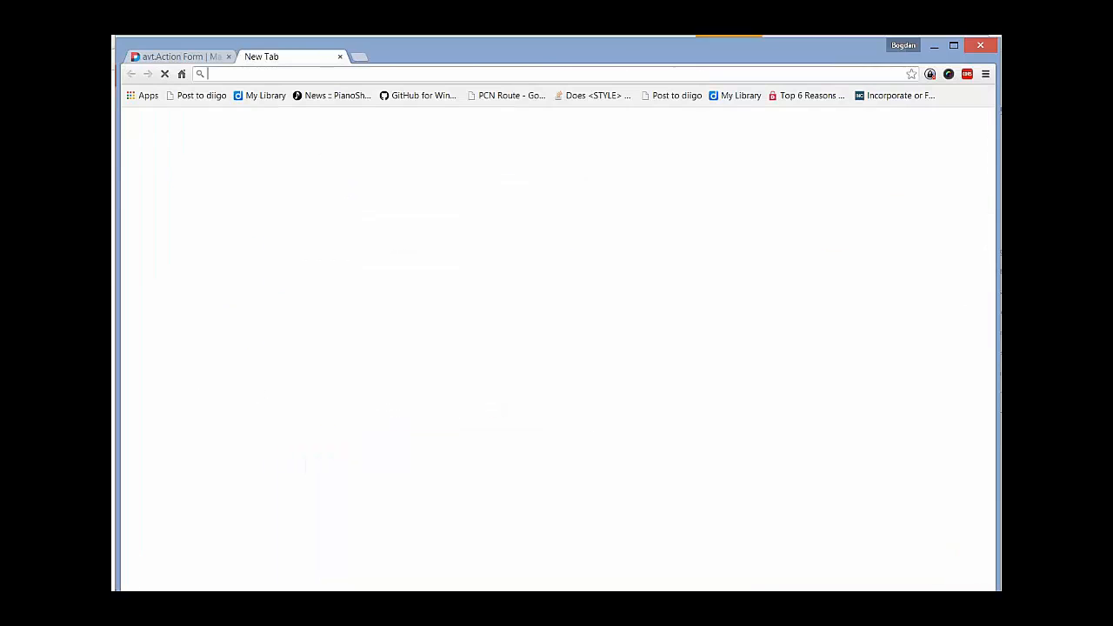
pyautogui.write('go')
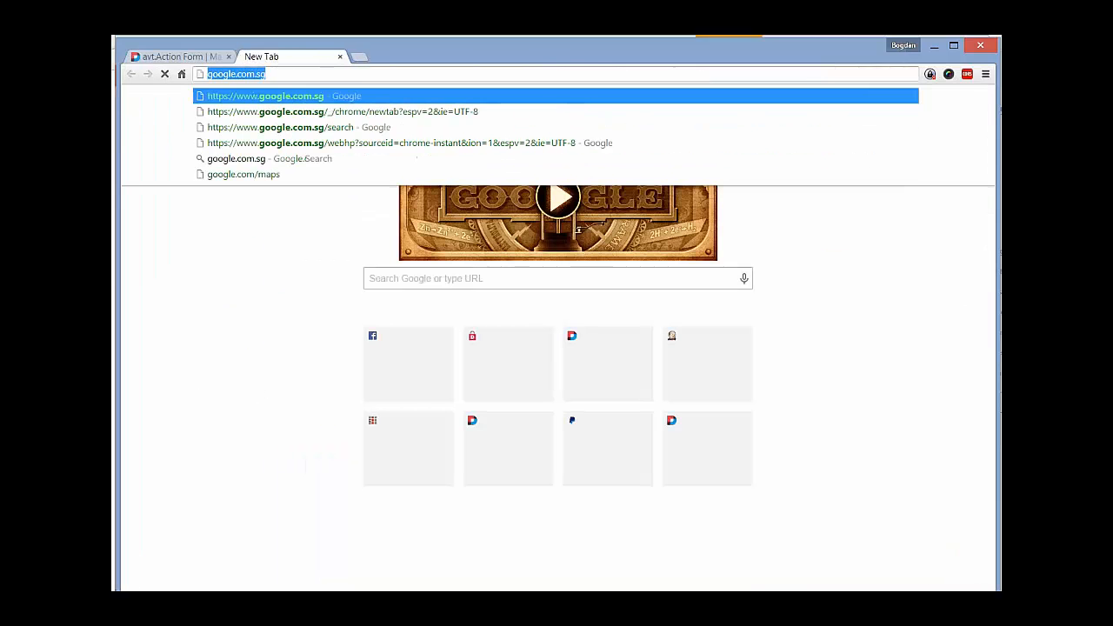
pyautogui.press('BackSpace')
pyautogui.press('BackSpace')
pyautogui.press('BackSpace')
pyautogui.write('cha')
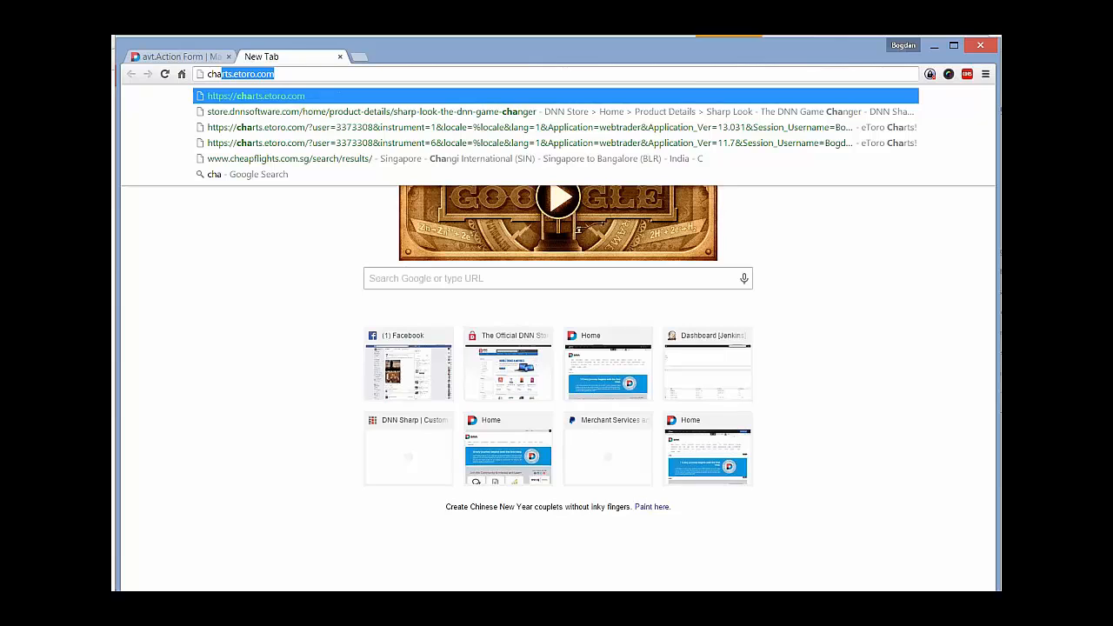
pyautogui.write('rts google')
pyautogui.press('Return')
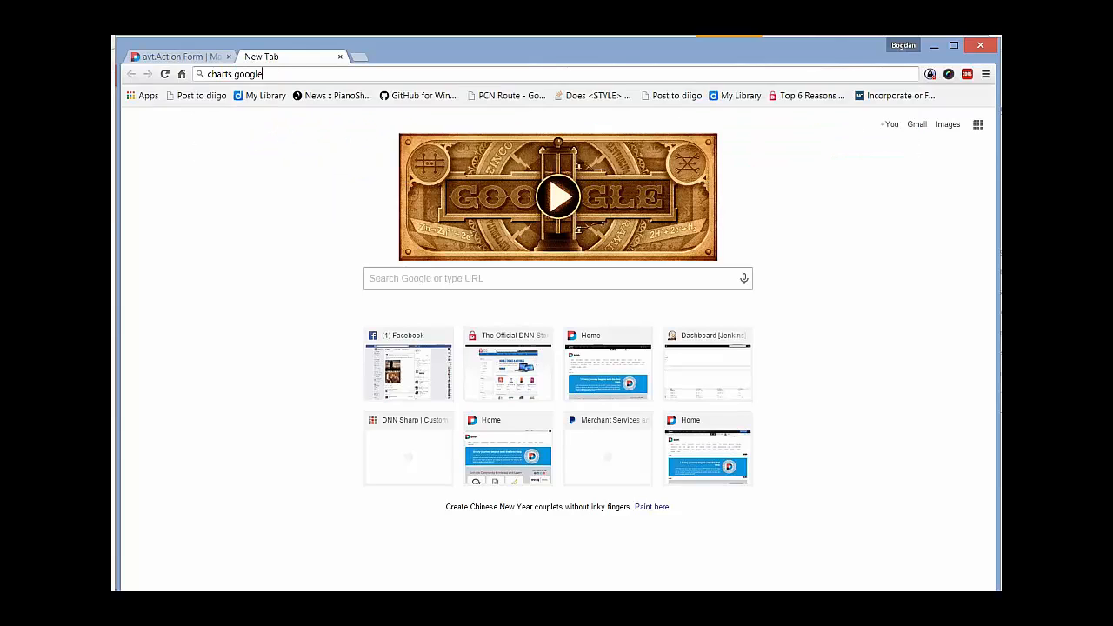
pyautogui.click(247, 239)
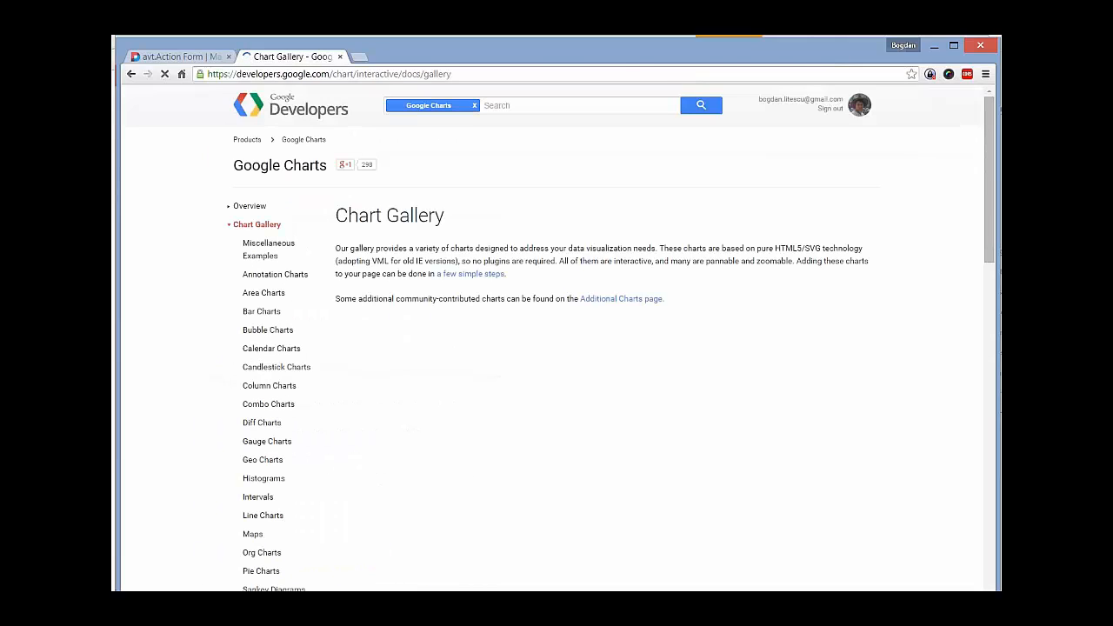
# Open the Geo Charts documentation and find the Region Geocharts example
pyautogui.click(263, 459)
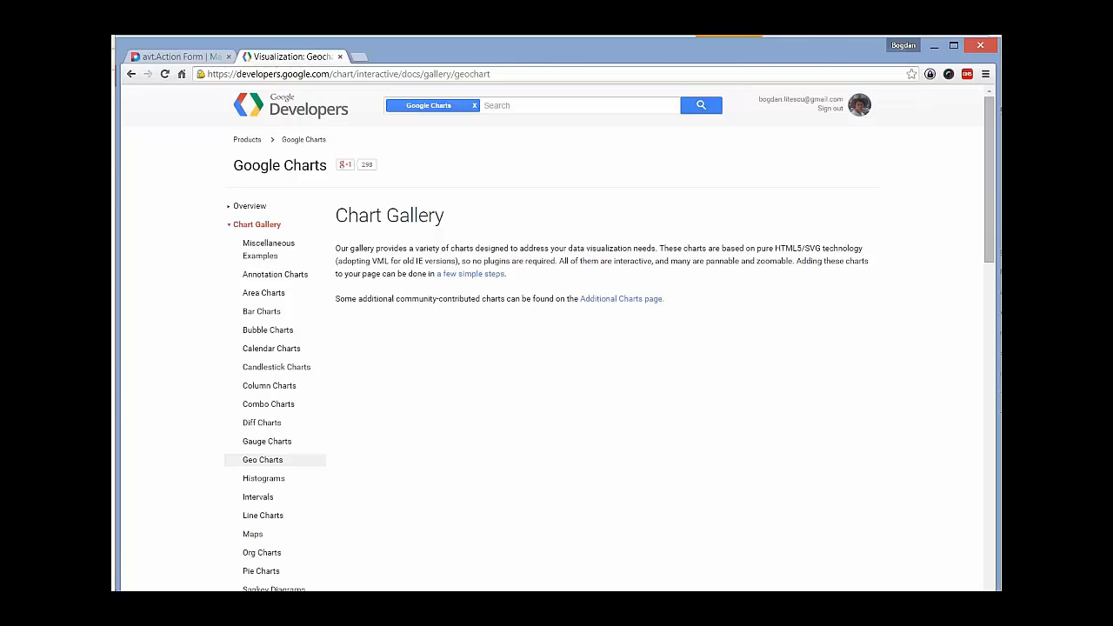
pyautogui.scroll(-3, 556, 348)
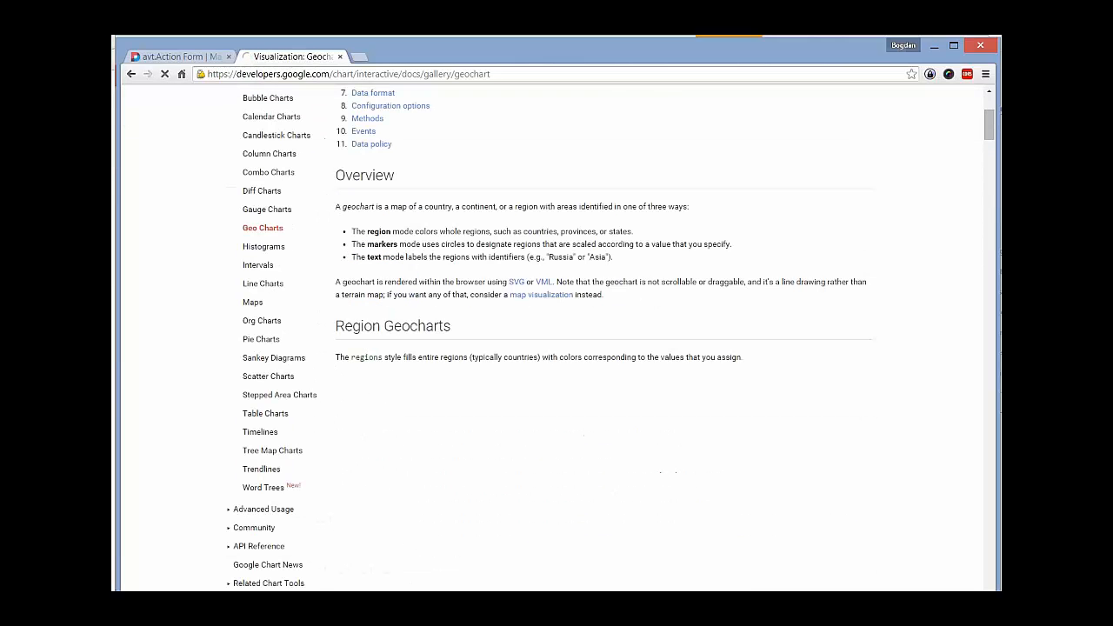
pyautogui.scroll(-2, 557, 347)
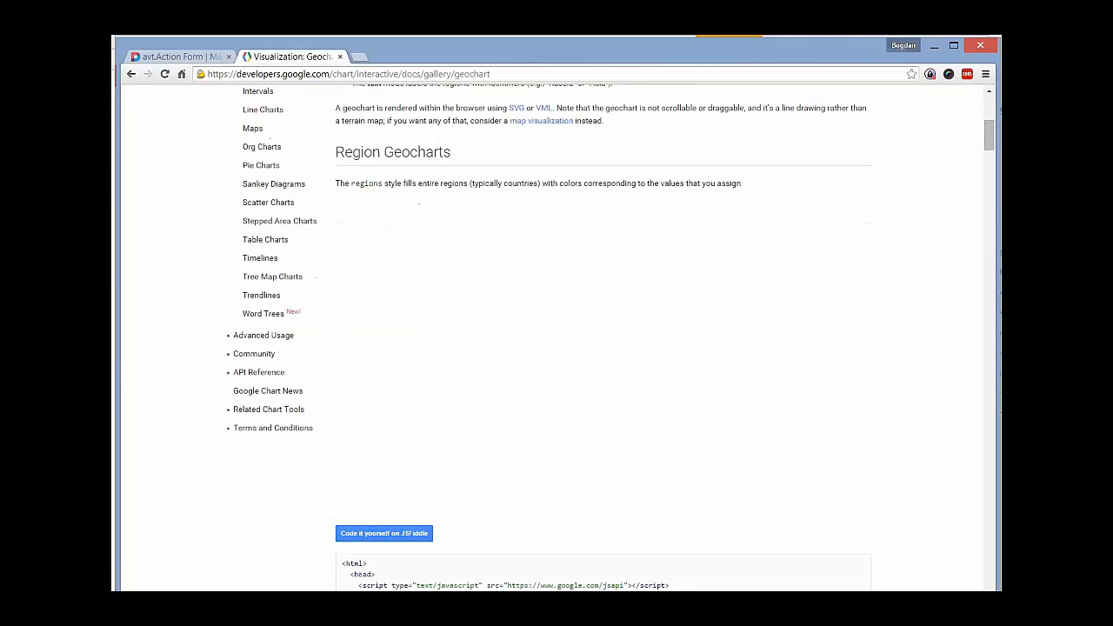
pyautogui.scroll(-3, 557, 348)
pyautogui.scroll(2, 557, 348)
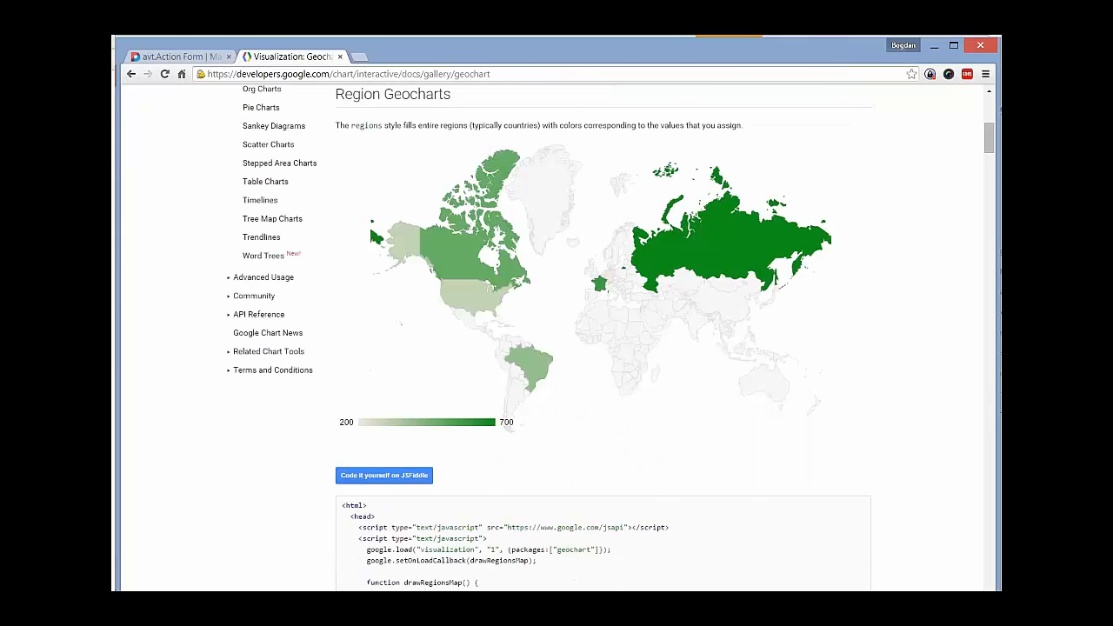
# Copy the complete Region Geocharts HTML sample and paste it into the Google Chart field's HTML Code
pyautogui.scroll(-3, 557, 348)
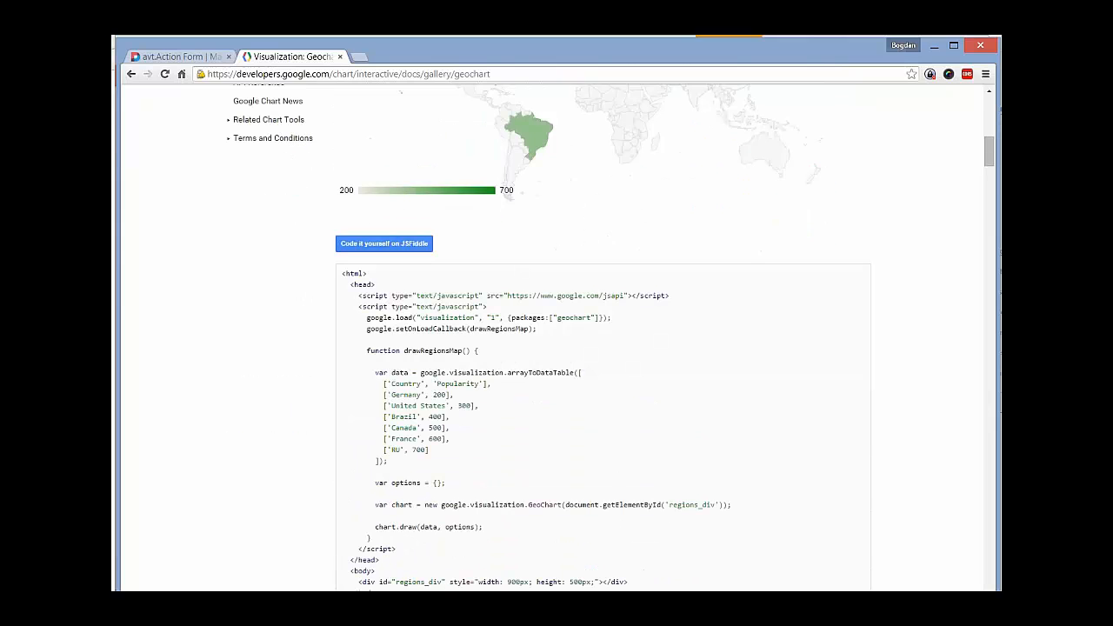
pyautogui.moveTo(342, 273); pyautogui.dragTo(417, 432)
pyautogui.scroll(-2, 449, 438)
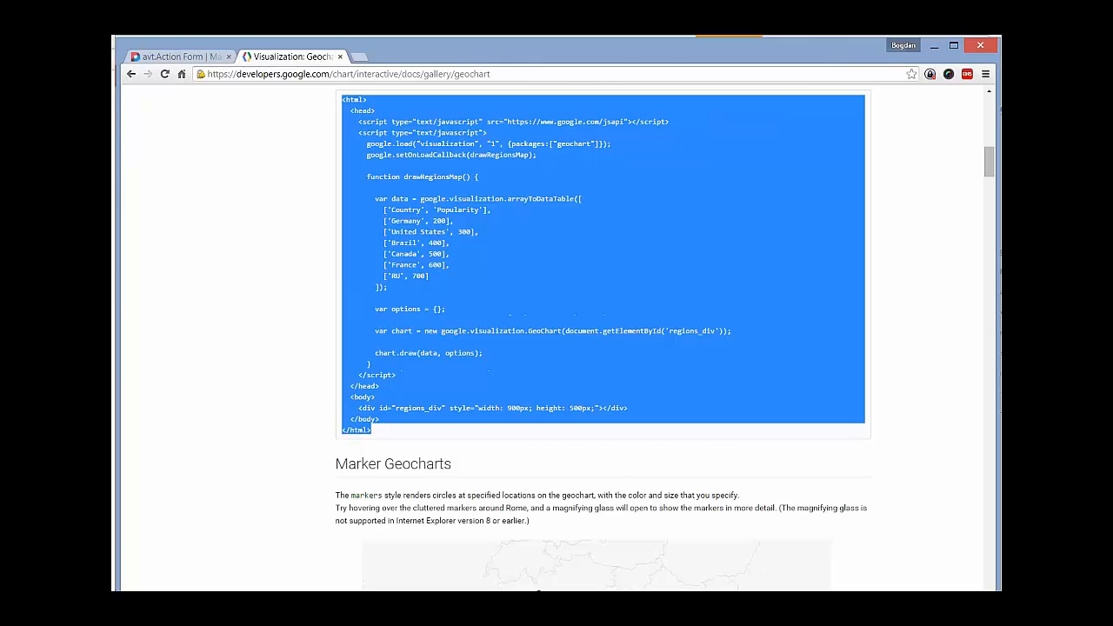
pyautogui.click(183, 57)
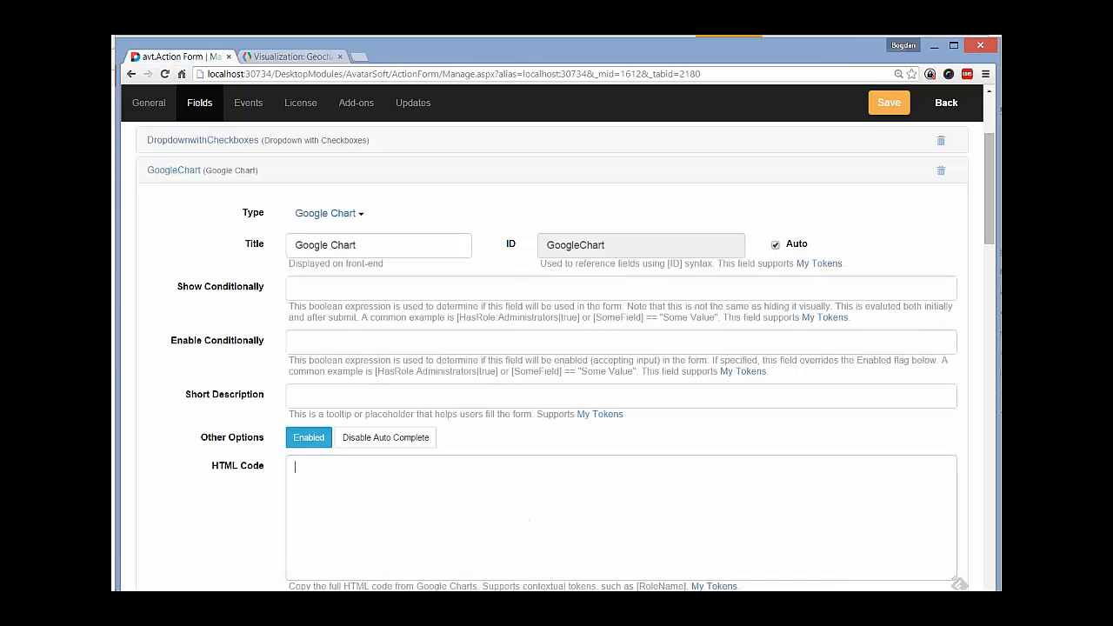
pyautogui.hotkey('ctrl', 'v')
pyautogui.scroll(-1, 552, 357)
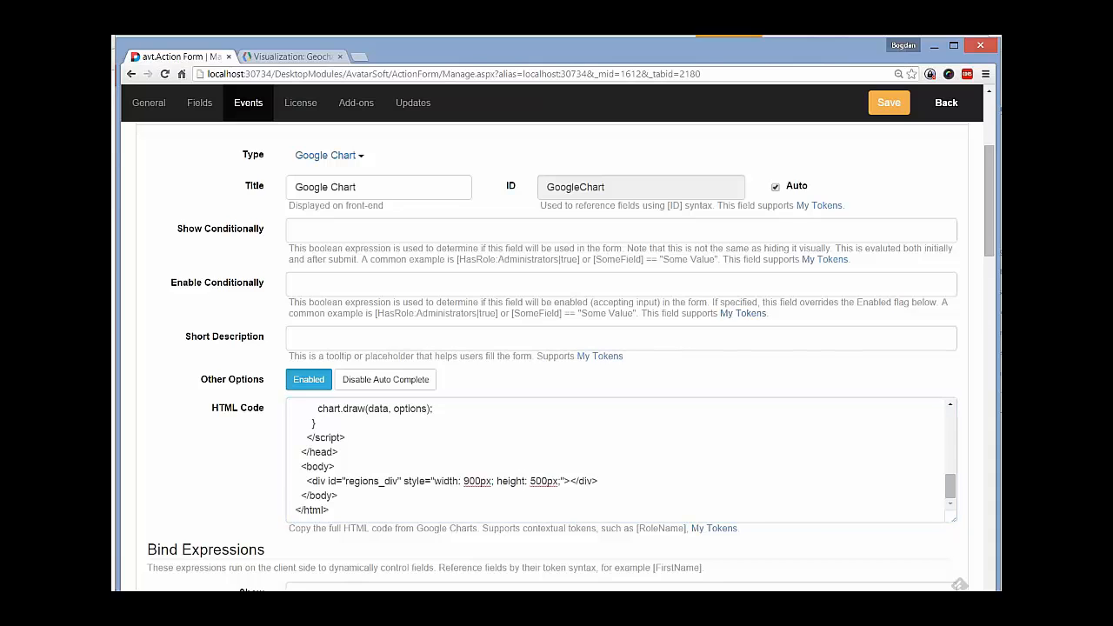
# Review the country data and chart options in the Google Chart field's pasted HTML Code
pyautogui.scroll(-1, 553, 356)
pyautogui.click(437, 371)
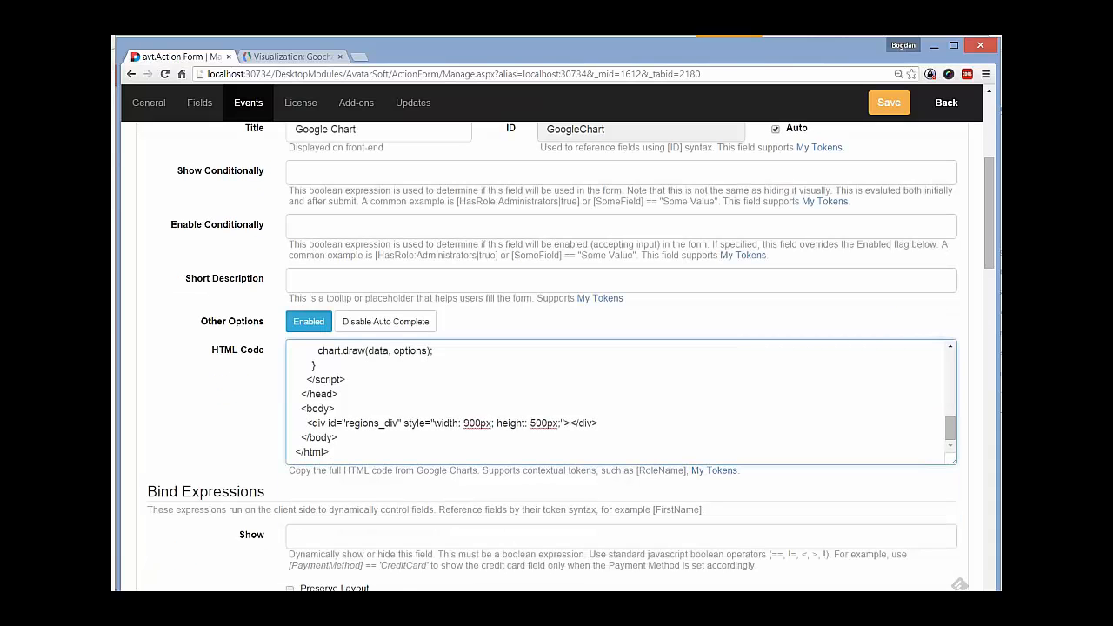
pyautogui.scroll(2, 622, 400)
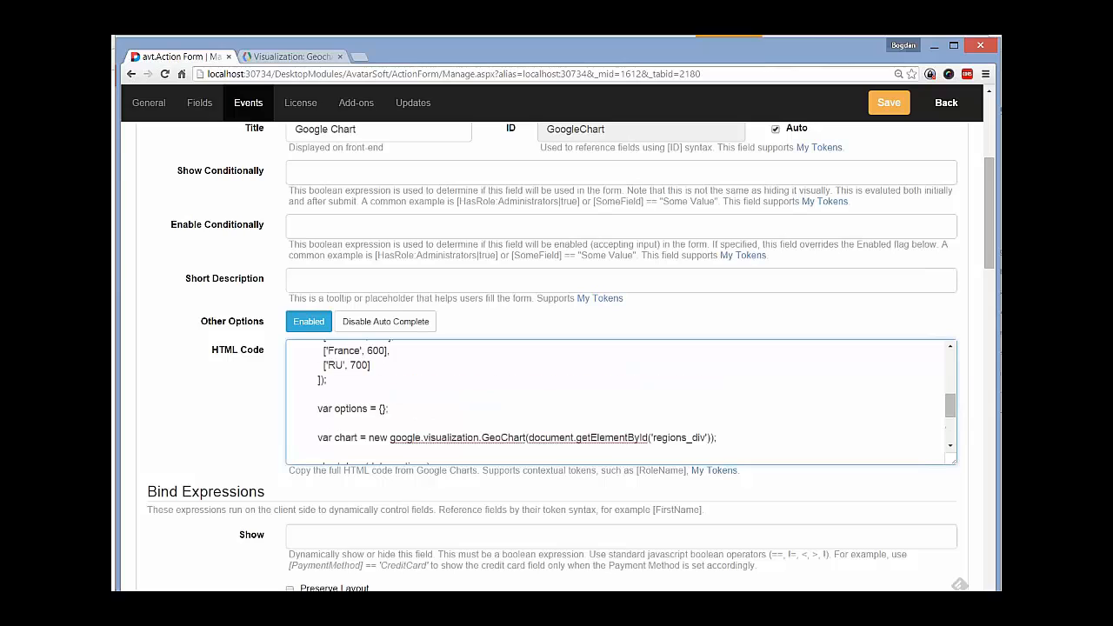
pyautogui.scroll(-1, 622, 400)
pyautogui.scroll(2, 621, 400)
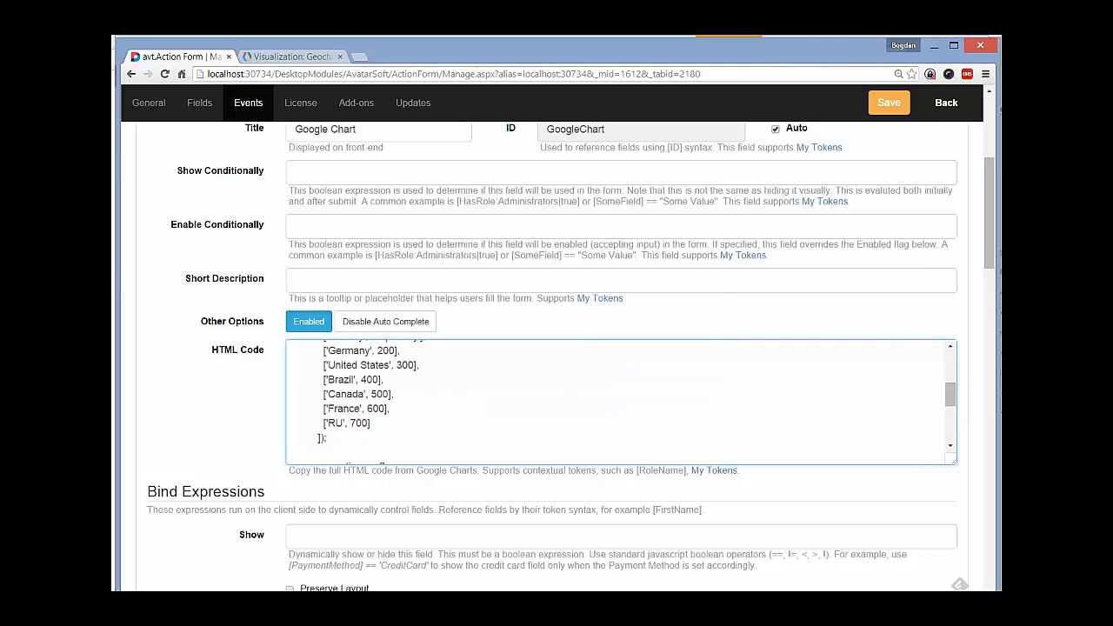
pyautogui.scroll(1, 622, 400)
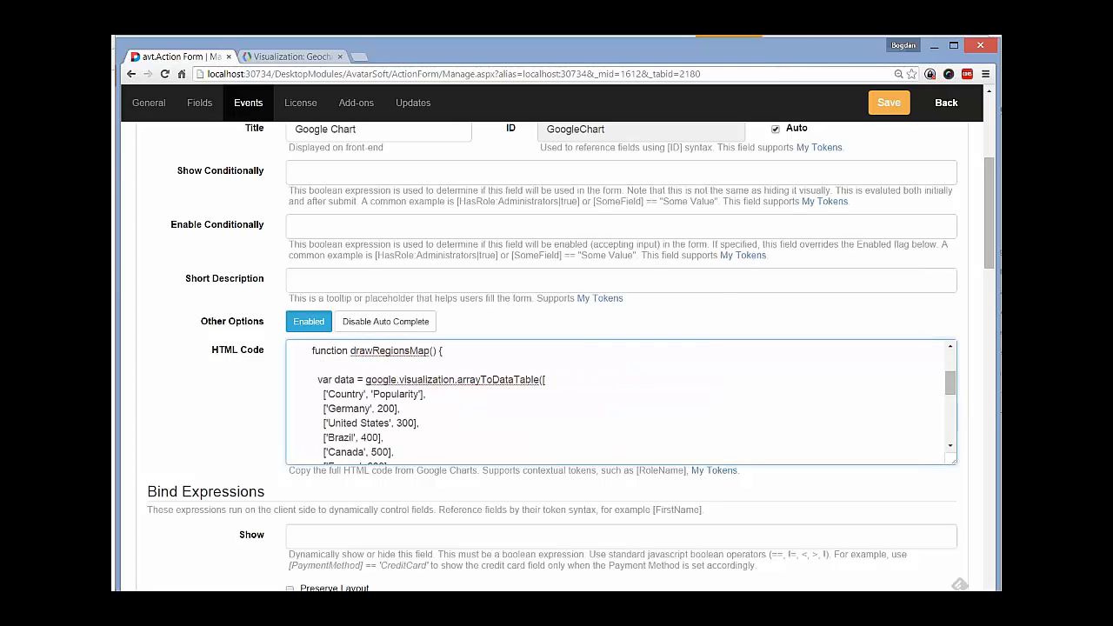
pyautogui.scroll(-1, 622, 400)
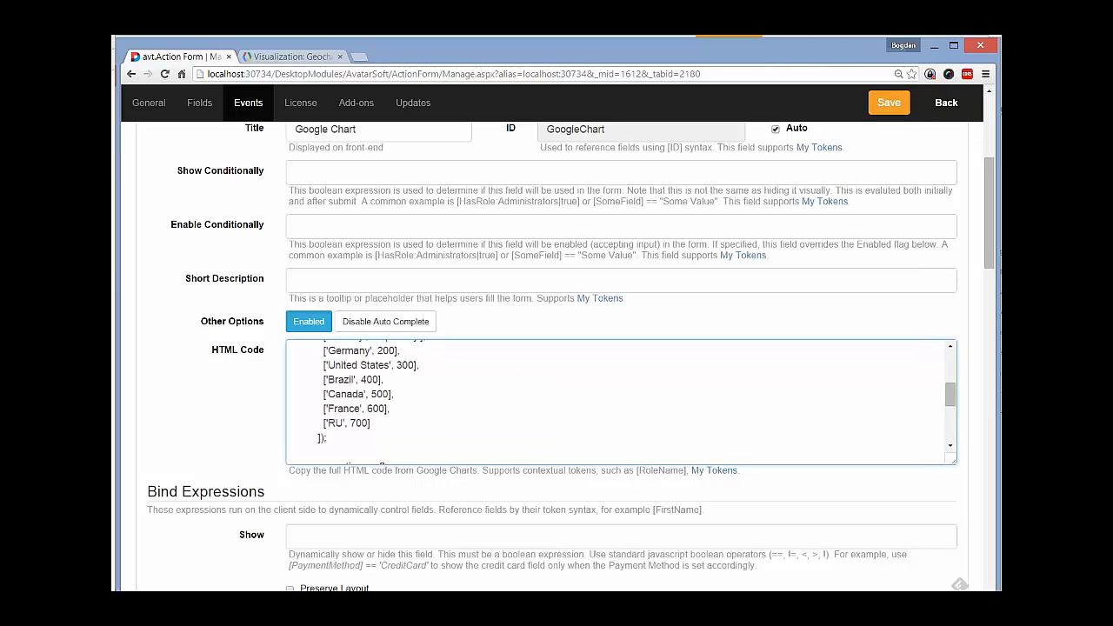
# Save the form, return to the Action Form 3.6 Release page and view the rendered geo chart
pyautogui.click(888, 103)
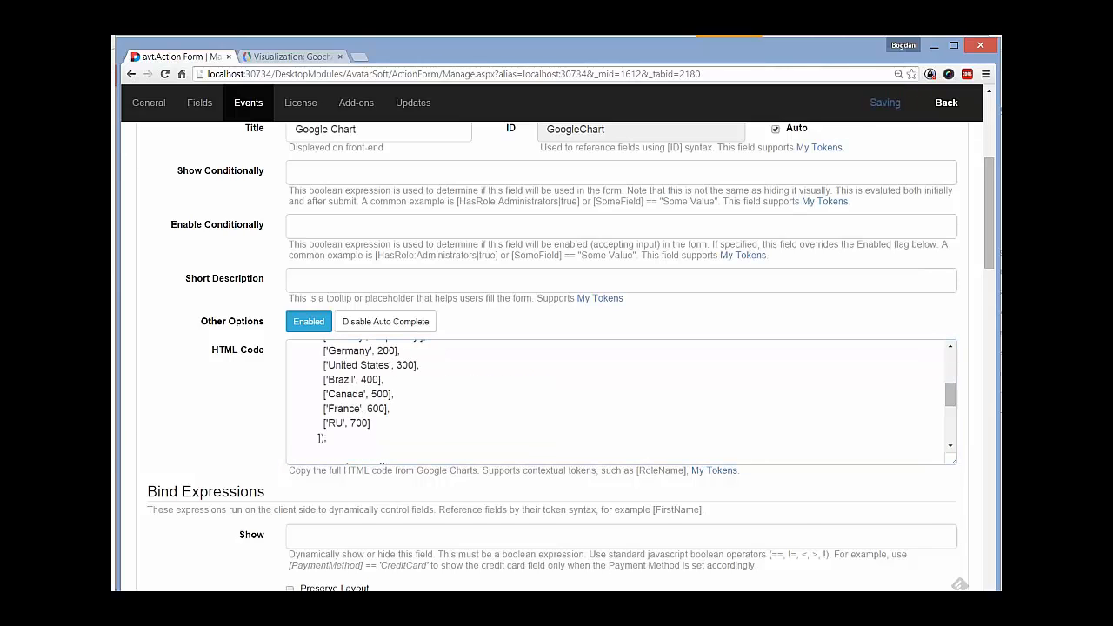
pyautogui.click(946, 103)
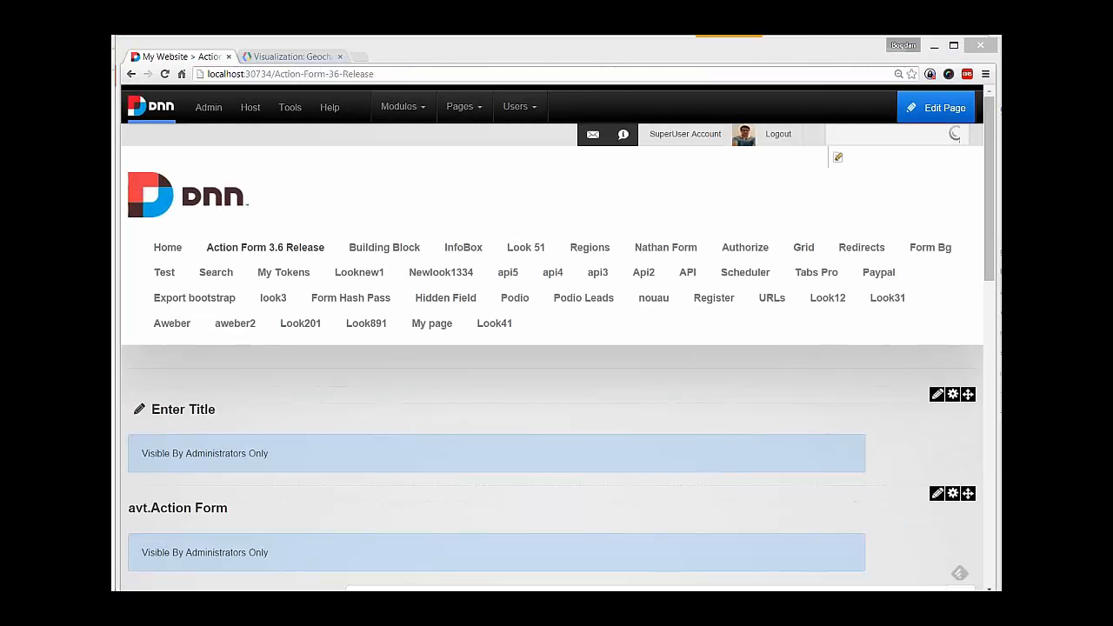
pyautogui.scroll(-4, 965, 394)
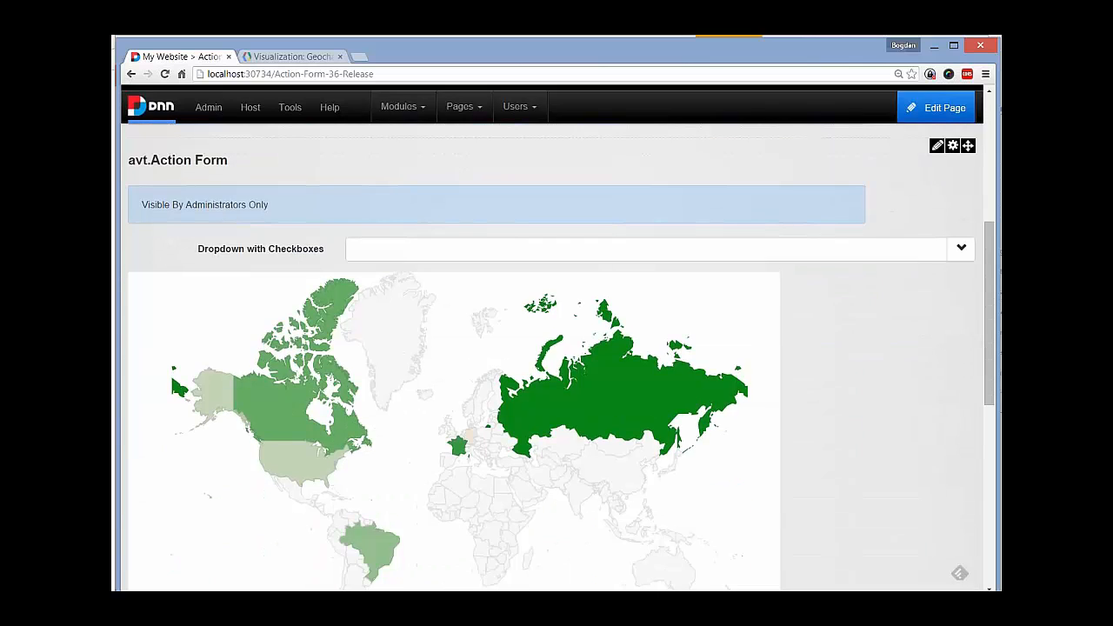
pyautogui.scroll(-1, 550, 383)
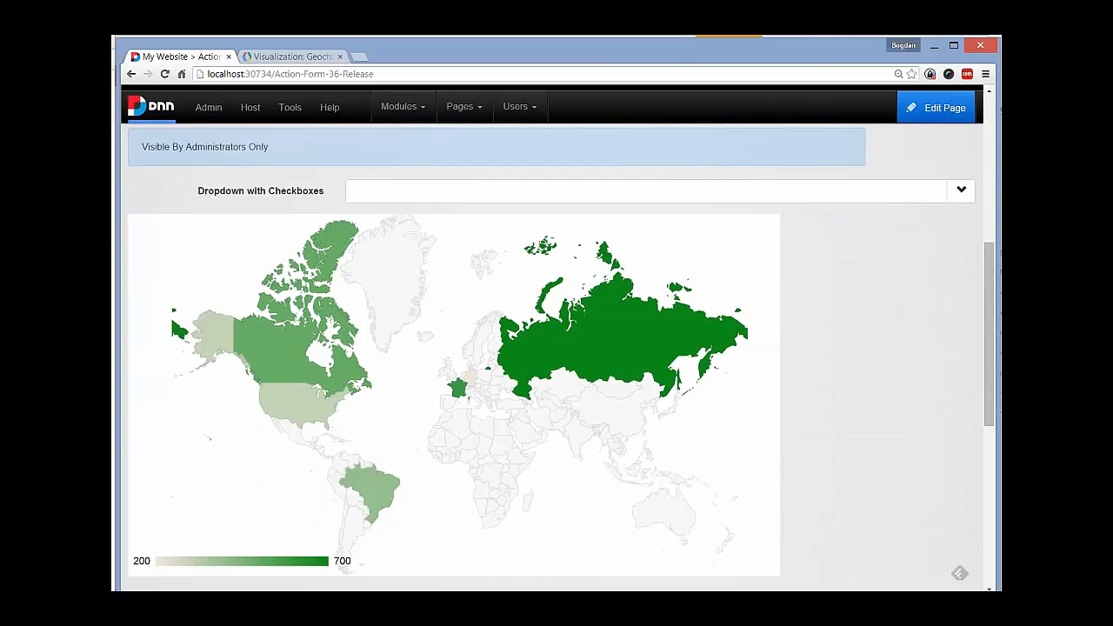
pyautogui.moveTo(534, 323)
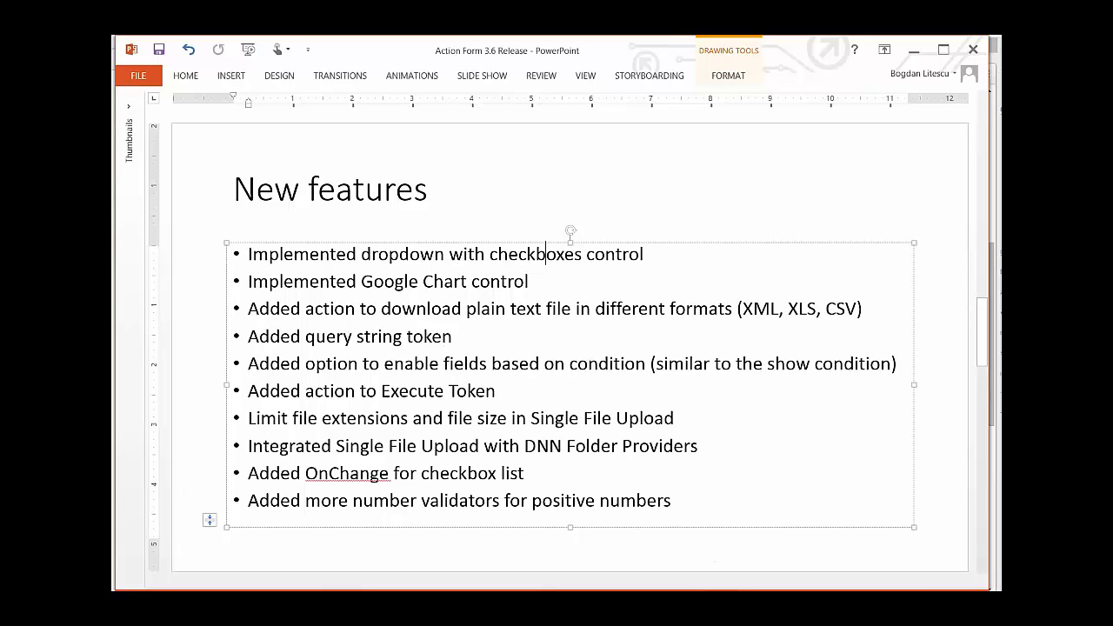
# Switch from the PowerPoint slides to the browser and open the avt.Action Form module's full-screen form management
pyautogui.click(294, 590)
pyautogui.click(365, 587)
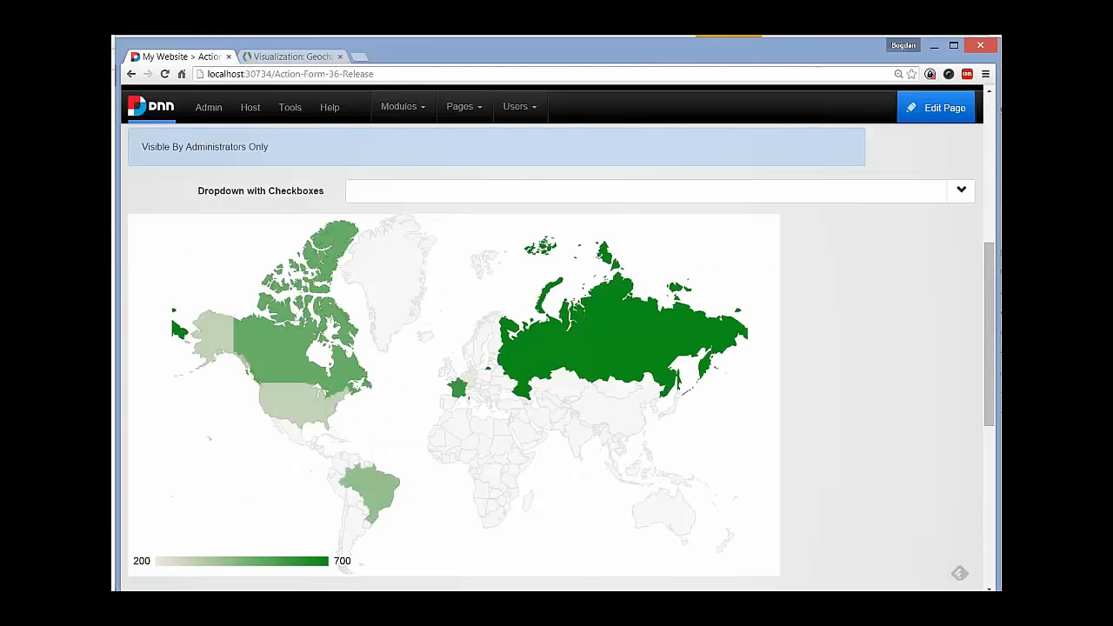
pyautogui.scroll(3, 557, 348)
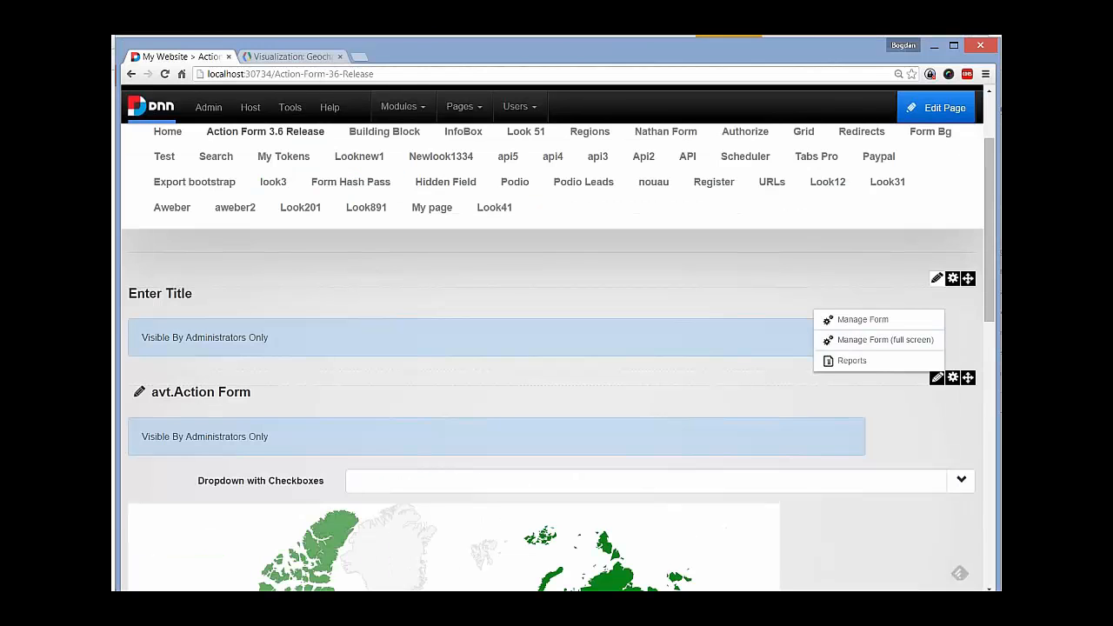
pyautogui.moveTo(936, 378)
pyautogui.click(885, 340)
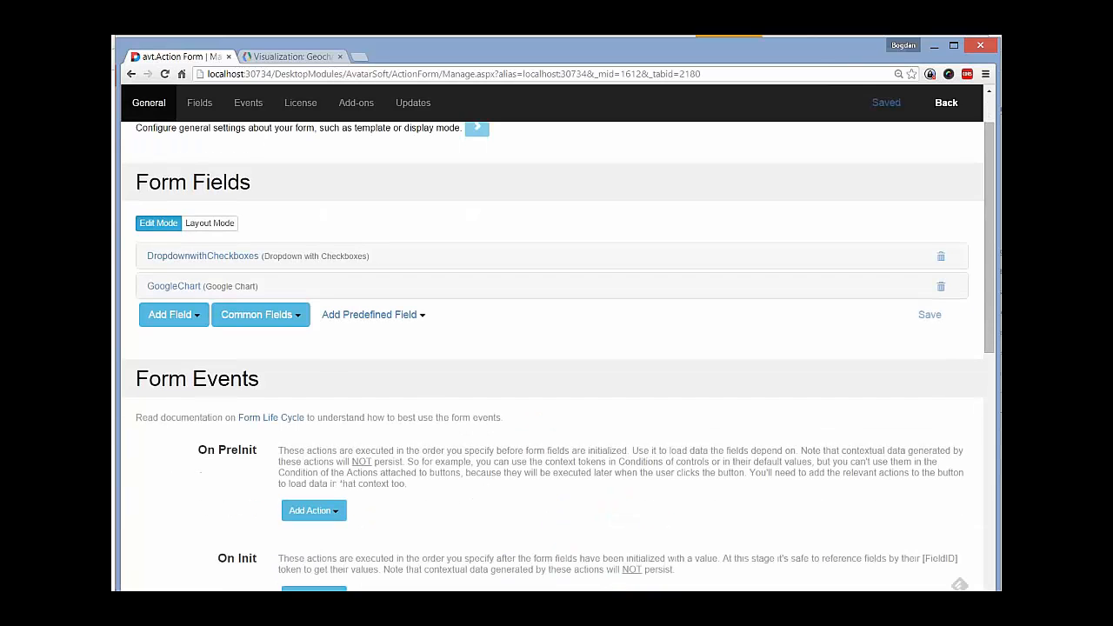
# Add a Submit button to the form fields from the Buttons group
pyautogui.click(173, 256)
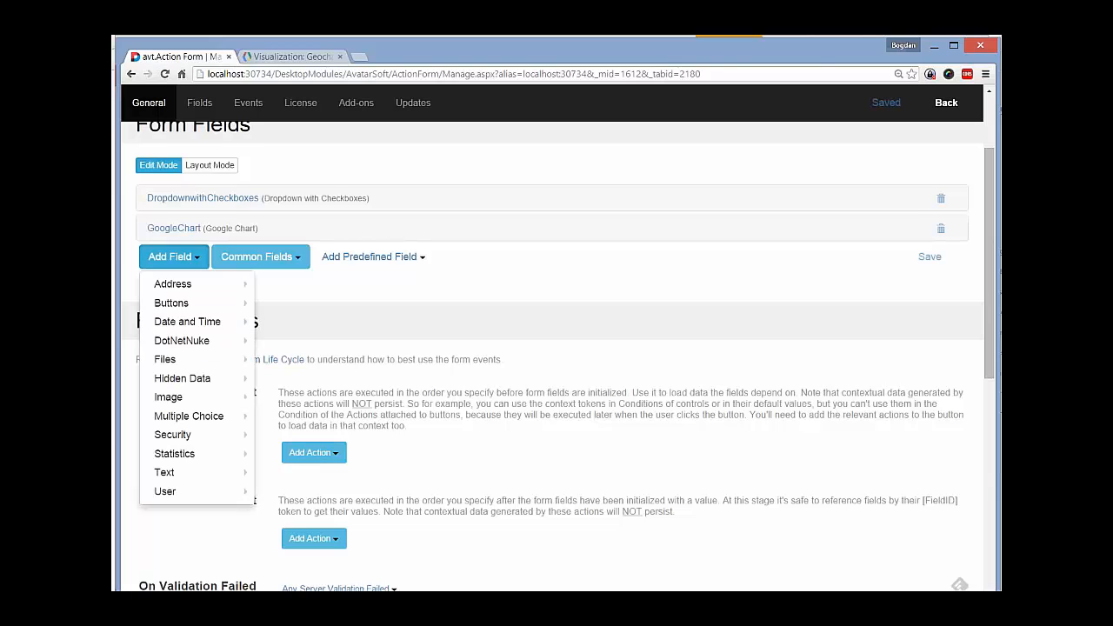
pyautogui.moveTo(174, 303)
pyautogui.click(283, 303)
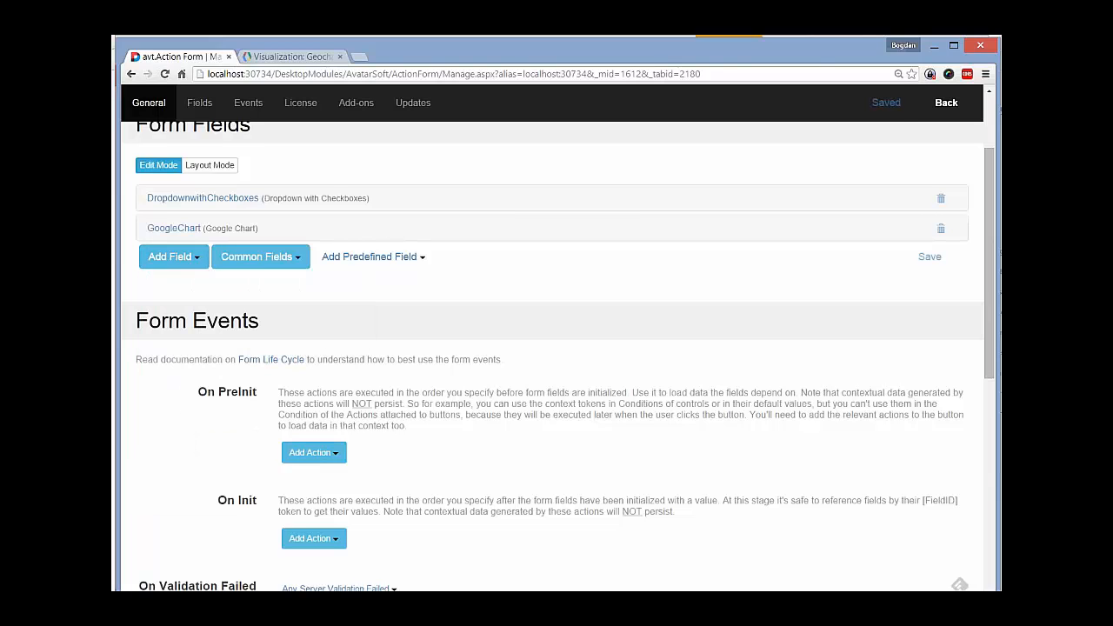
# Add a Send Plain Text as File Download action to the Submit button's On Click Handler
pyautogui.scroll(-5, 556, 356)
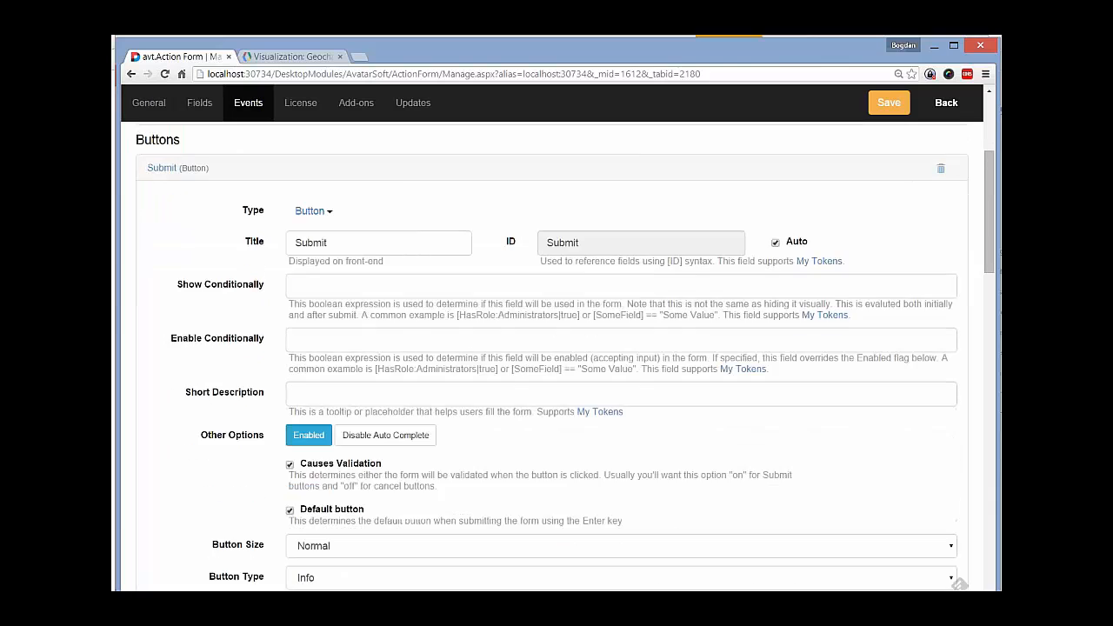
pyautogui.click(320, 364)
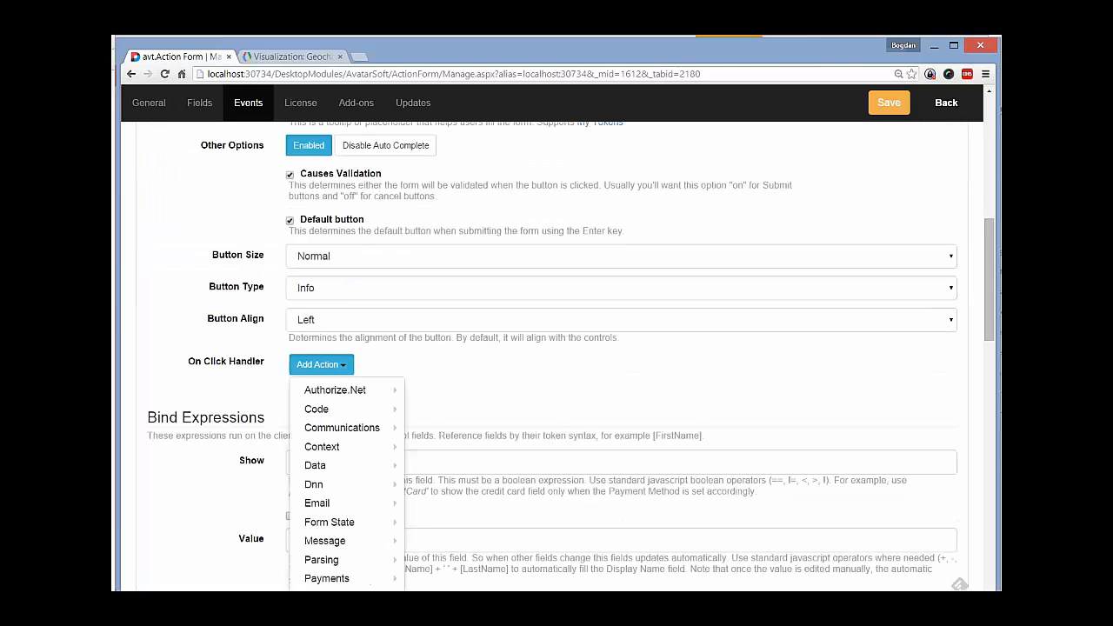
pyautogui.moveTo(339, 540)
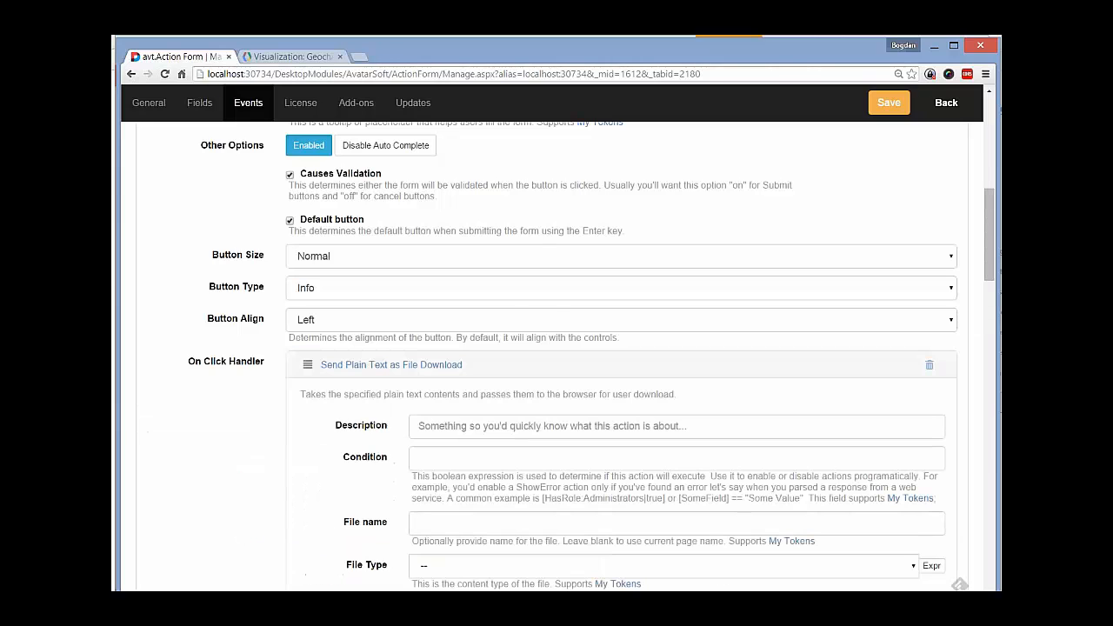
# Set the file download action's File name to downloadme.csv
pyautogui.scroll(-2, 556, 357)
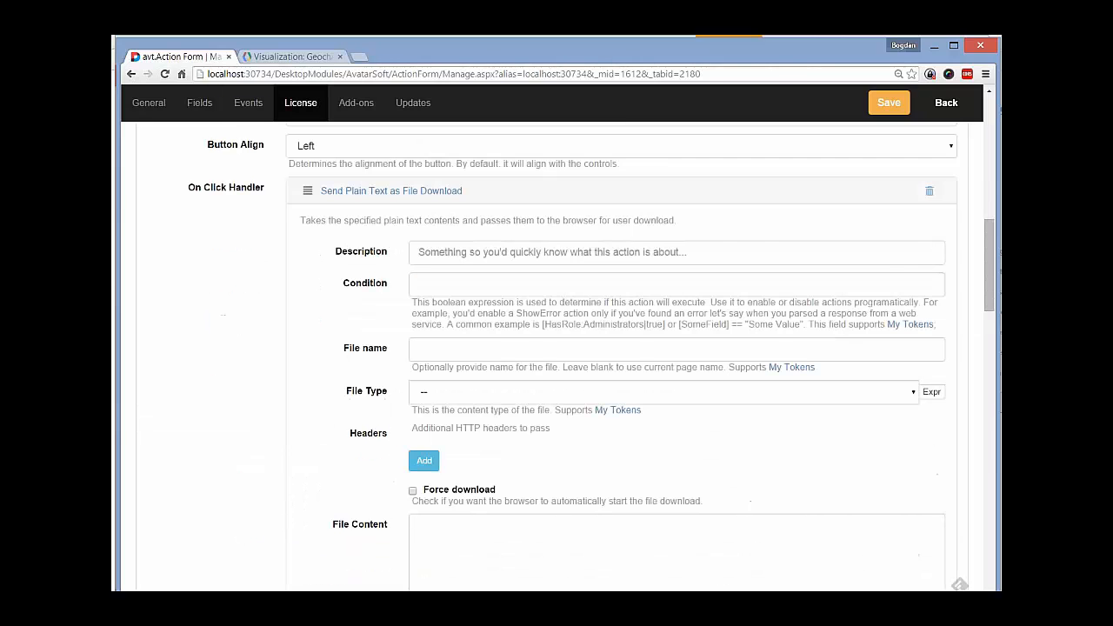
pyautogui.scroll(-1, 556, 356)
pyautogui.click(677, 291)
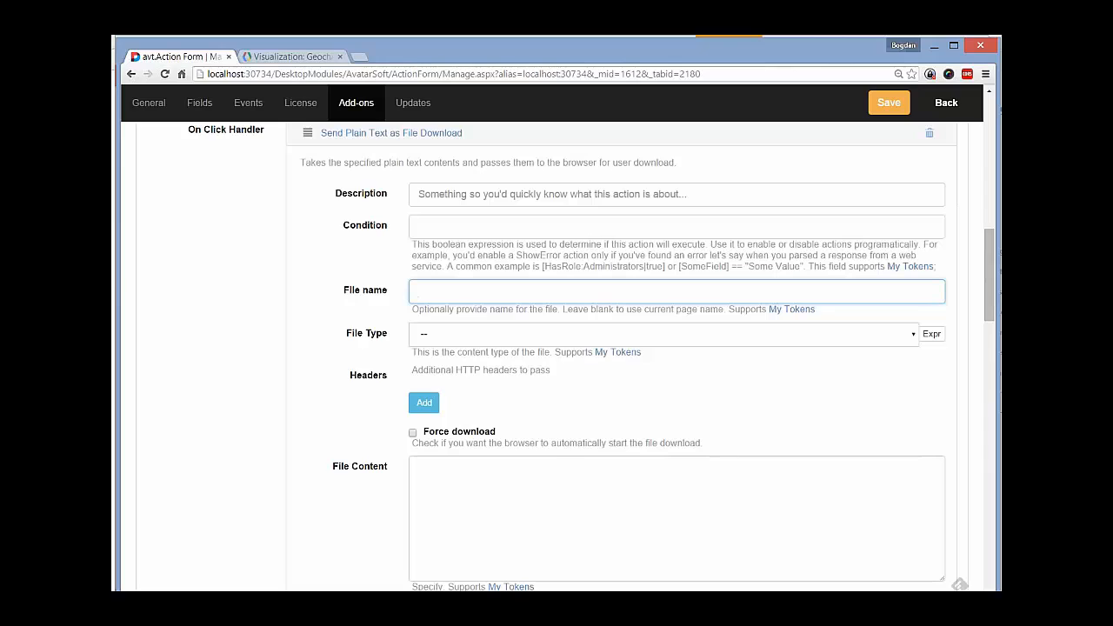
pyautogui.write('downloadme.csv')
pyautogui.doubleClick(446, 292)
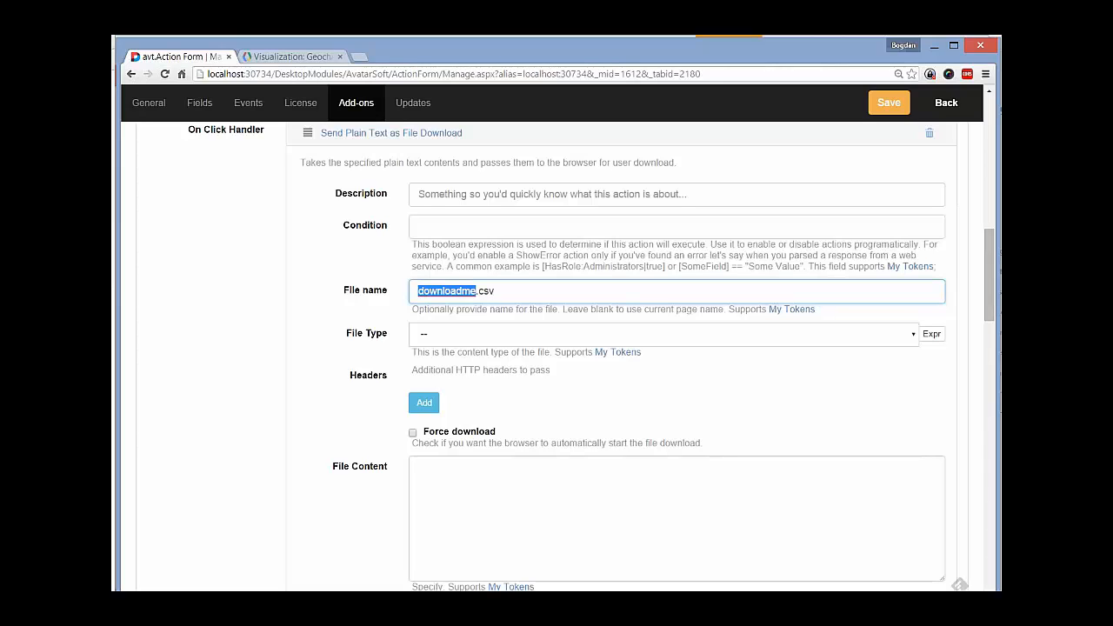
pyautogui.click(495, 292)
# Set the download action's File Type to csv (text/csv) and check its expression option and the other available types
pyautogui.click(664, 334)
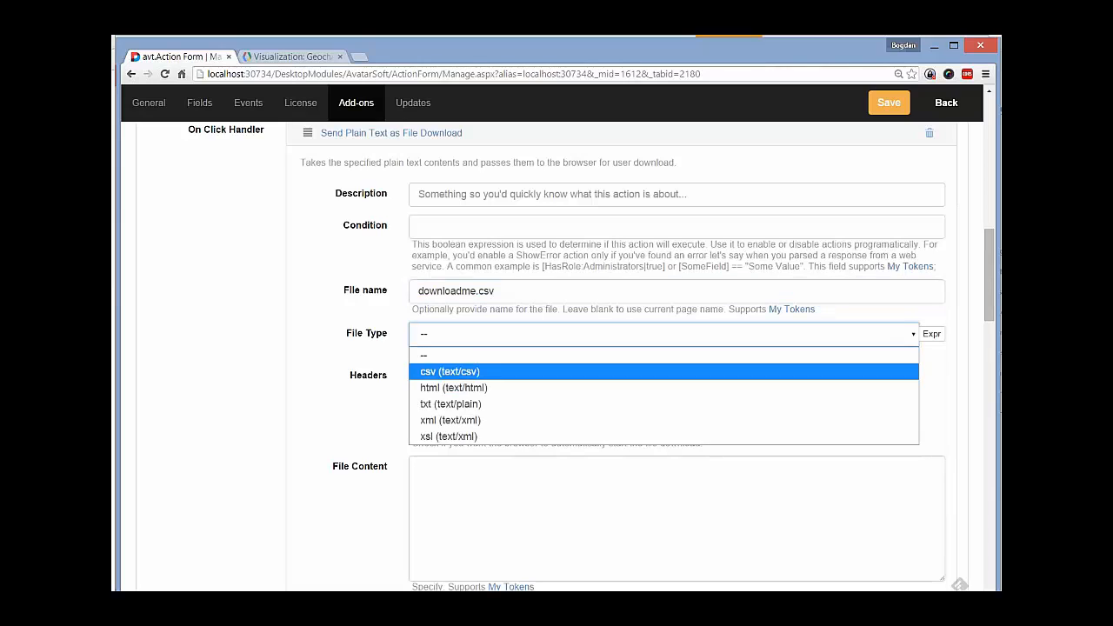
pyautogui.click(450, 372)
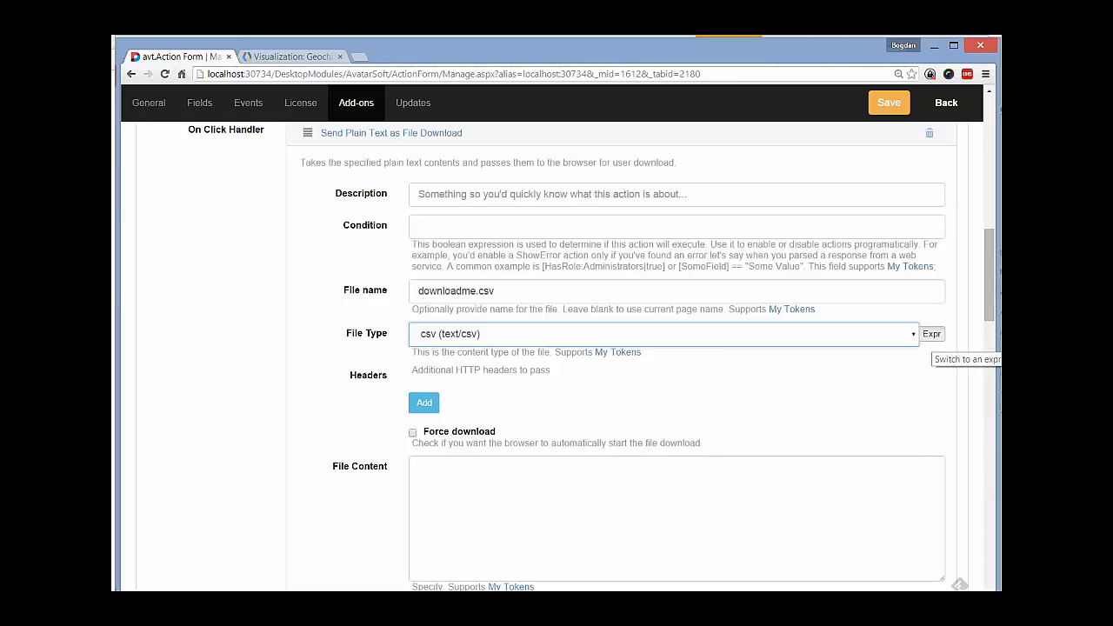
pyautogui.click(931, 334)
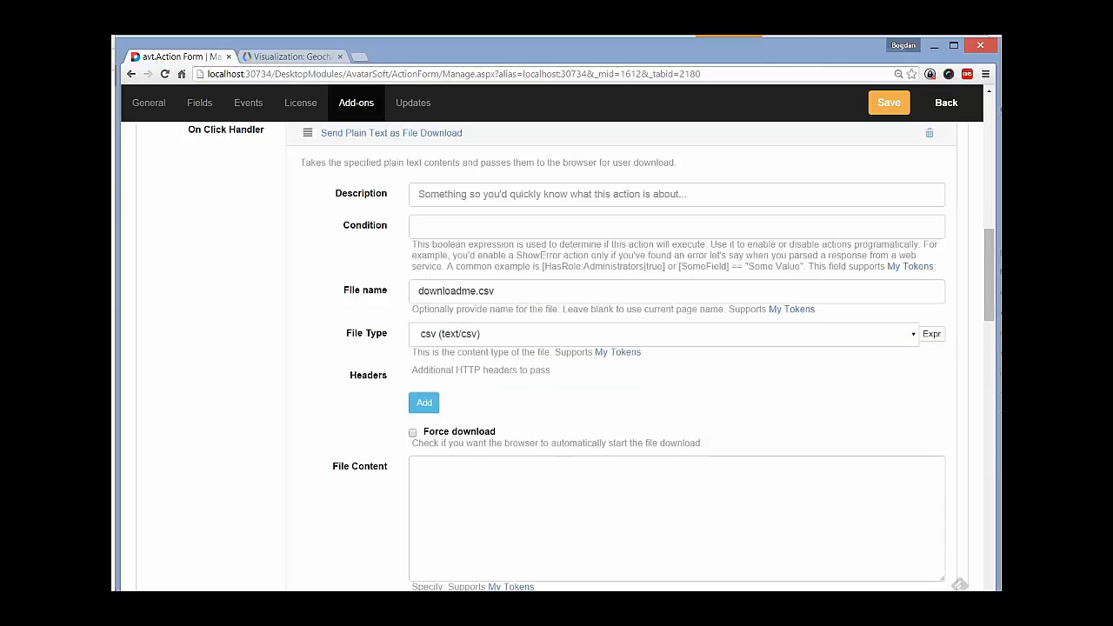
pyautogui.click(664, 333)
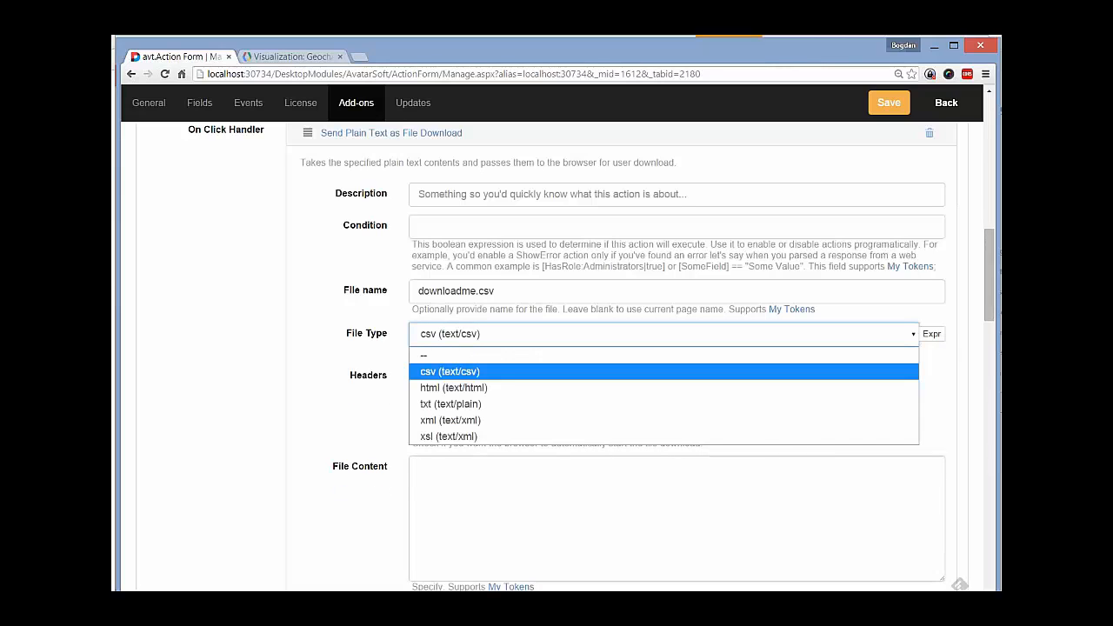
pyautogui.press('Escape')
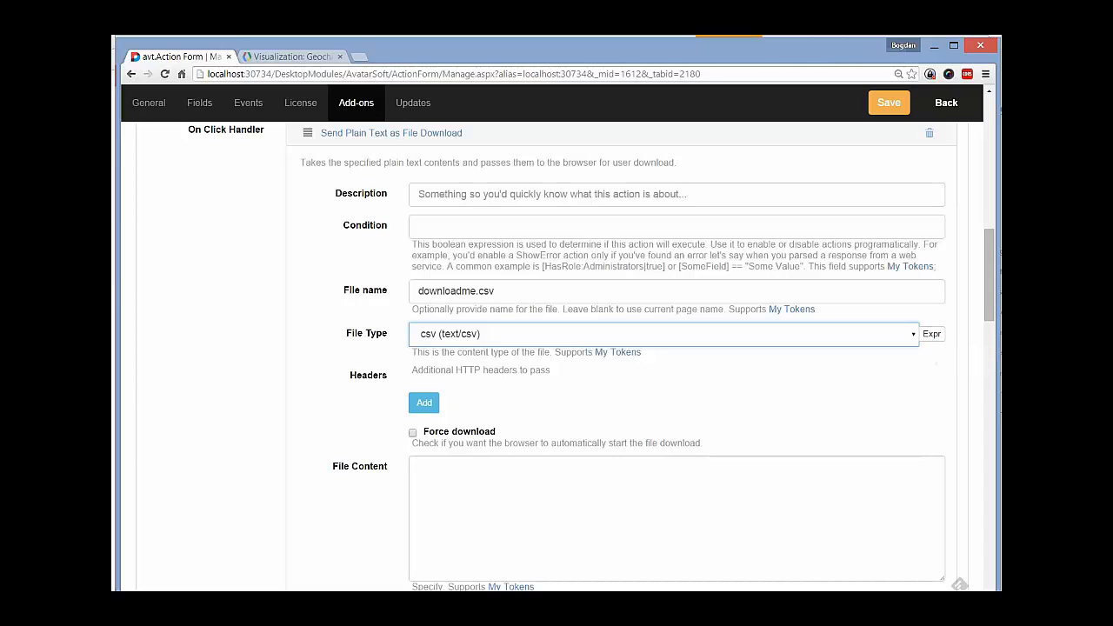
pyautogui.scroll(-1, 557, 347)
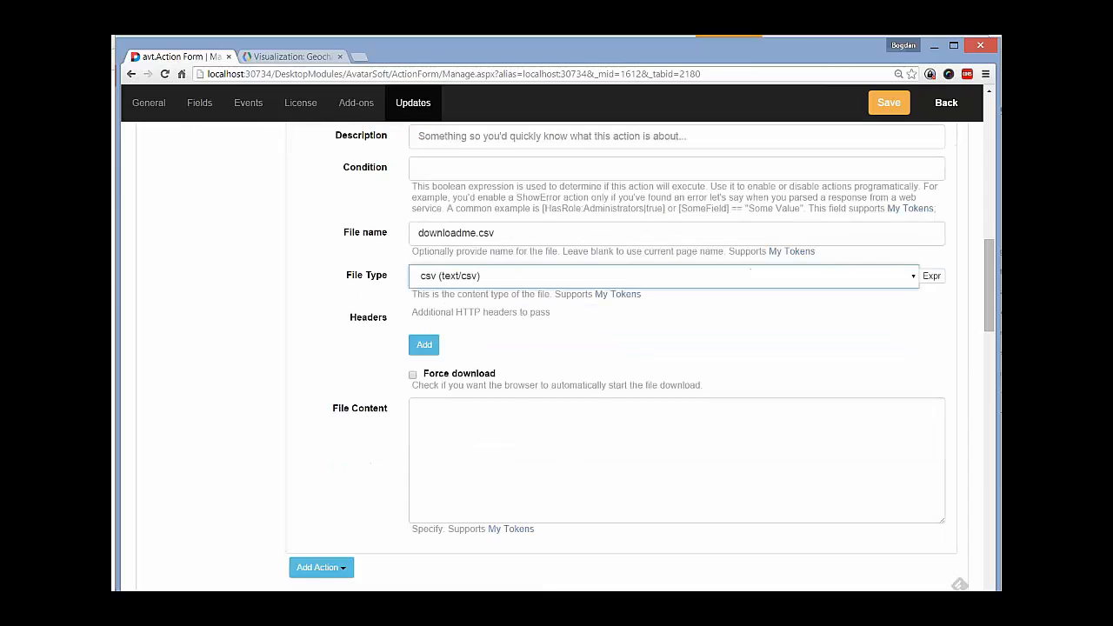
pyautogui.click(425, 344)
pyautogui.click(461, 359)
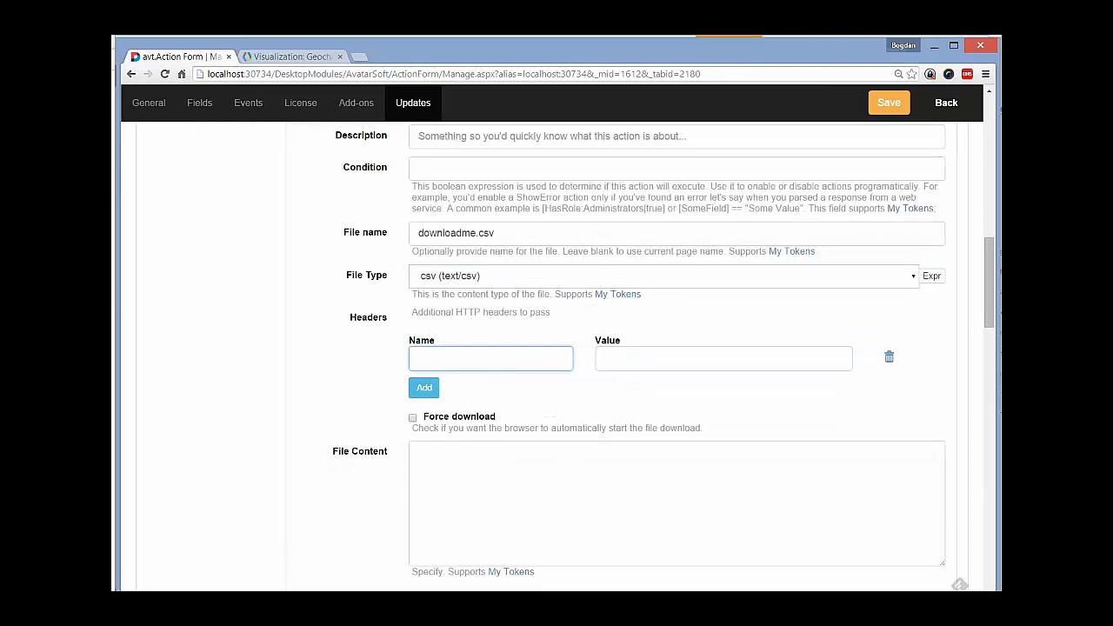
pyautogui.write('Content-Type')
pyautogui.press('Tab')
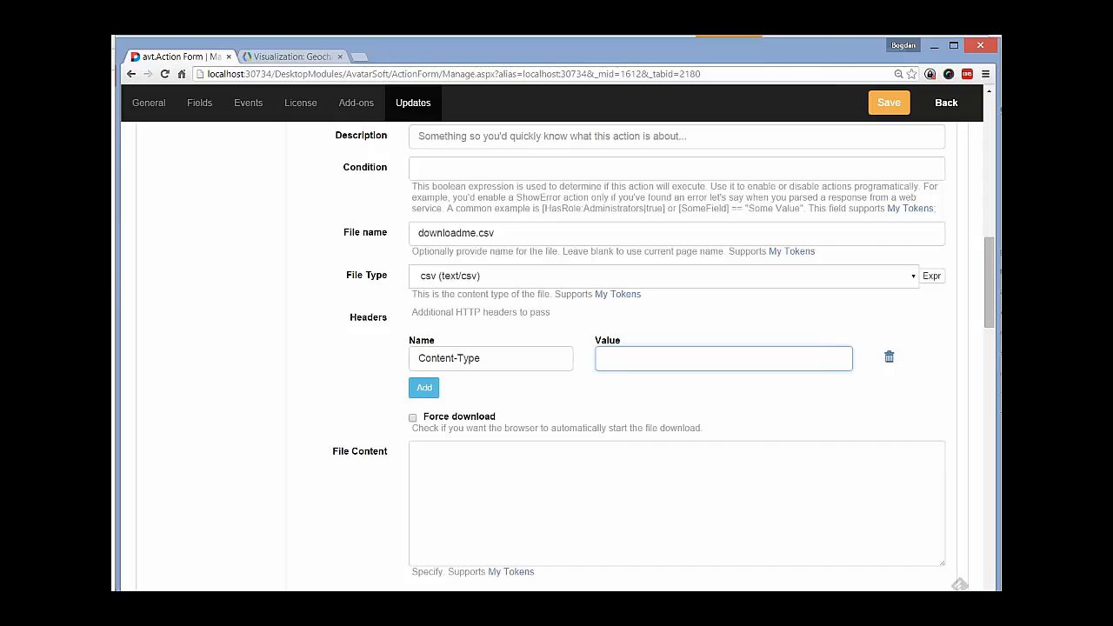
pyautogui.click(889, 358)
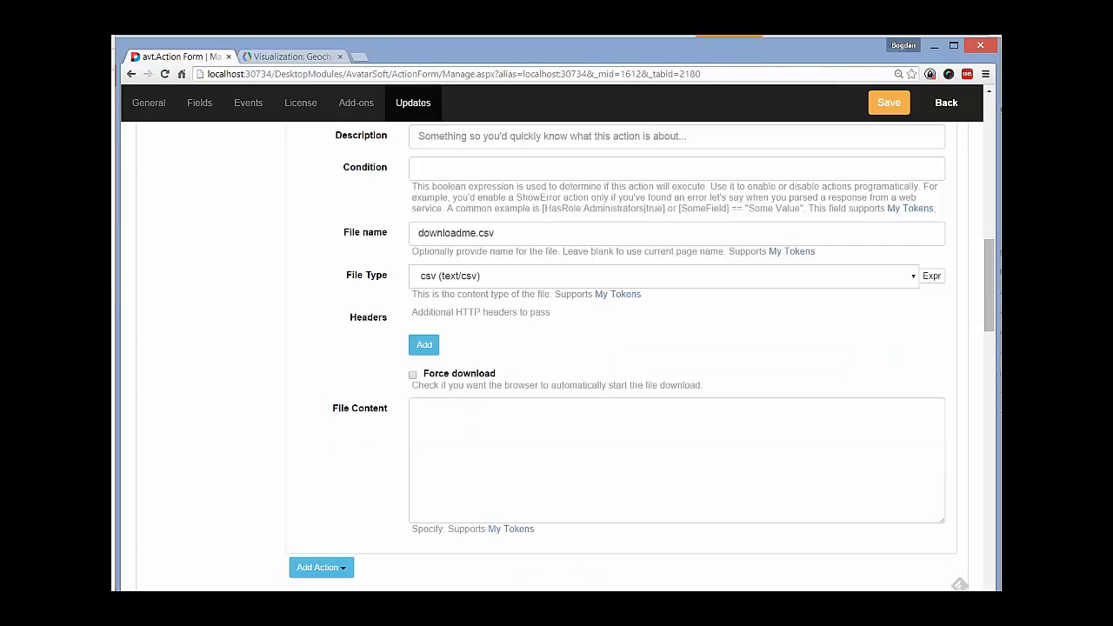
# Fill File Content with the header row Name,Age and a row holding a first name and 20, and enable Force download
pyautogui.click(419, 410)
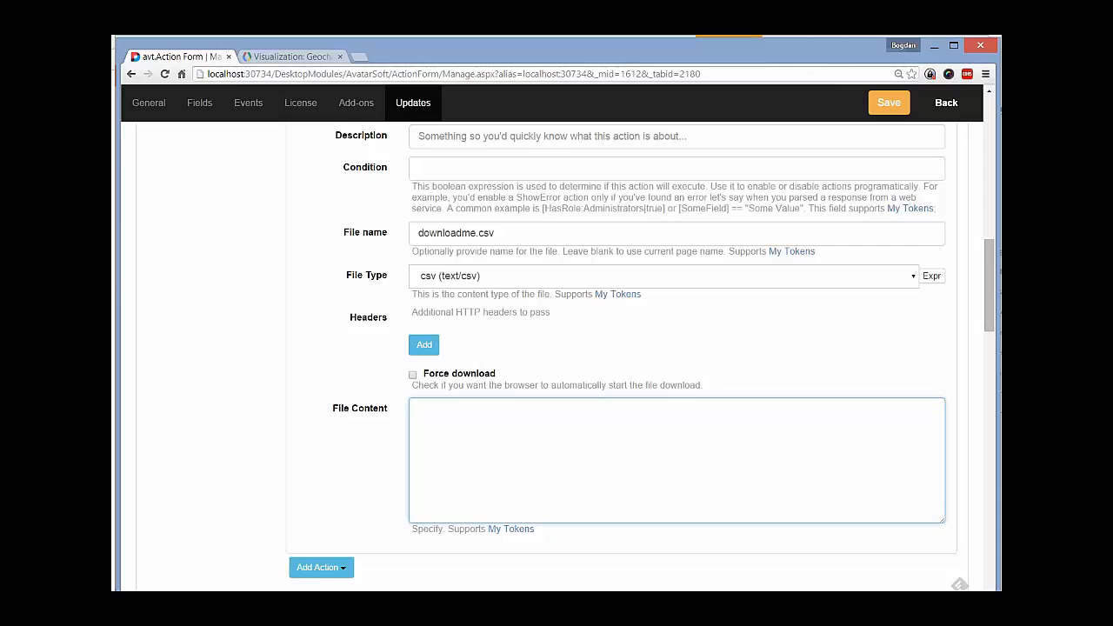
pyautogui.write('Name, Age')
pyautogui.scroll(1, 591, 337)
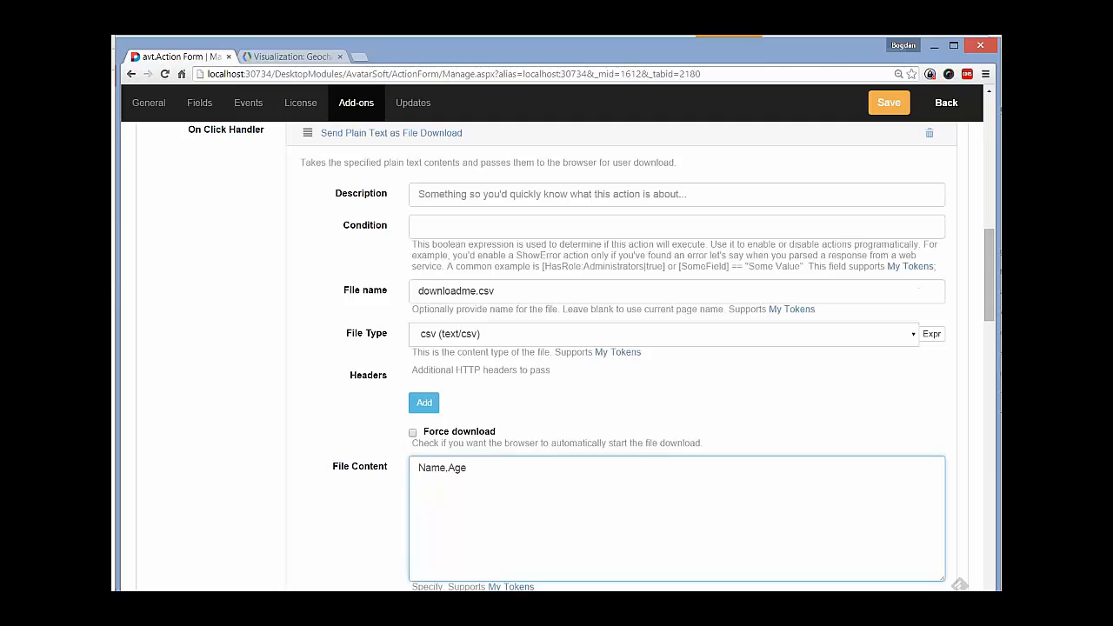
pyautogui.press('Return')
pyautogui.write('Bogdan,20')
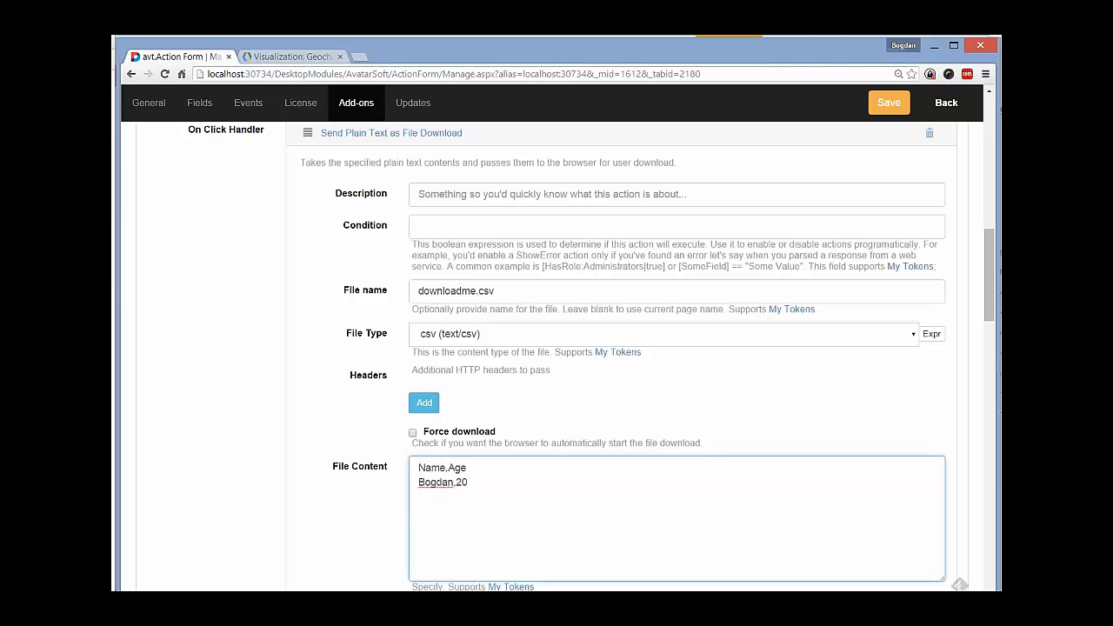
pyautogui.scroll(-1, 678, 348)
pyautogui.scroll(-1, 557, 348)
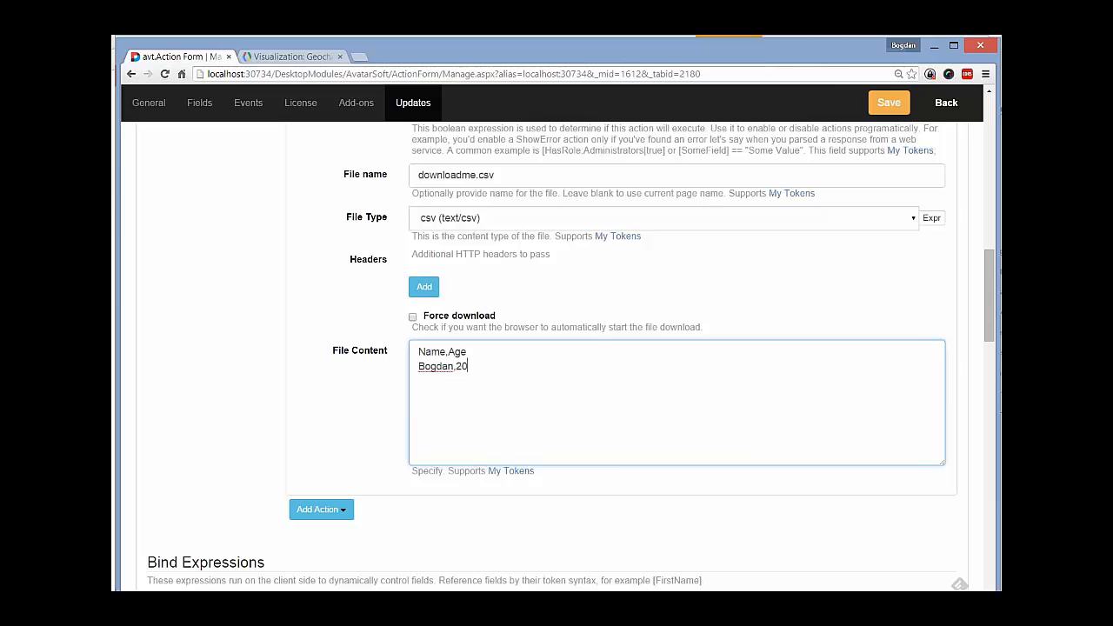
pyautogui.click(413, 317)
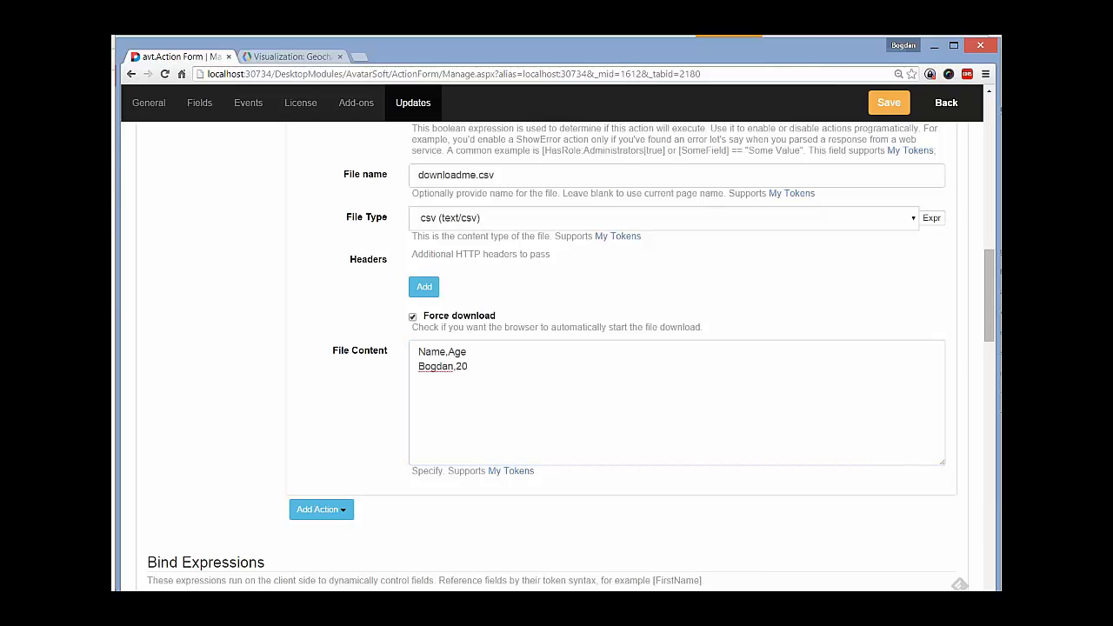
# Replace the first name in the second row of File Content with the [User:FirstName] token and save the form
pyautogui.scroll(1, 557, 348)
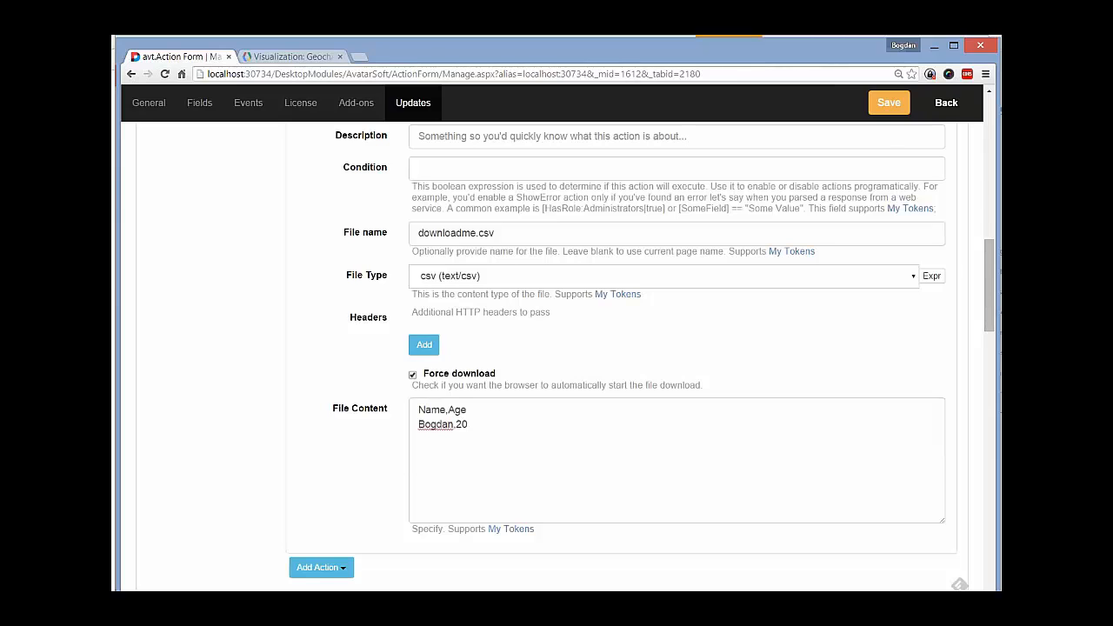
pyautogui.scroll(-1, 556, 348)
pyautogui.scroll(5, 557, 348)
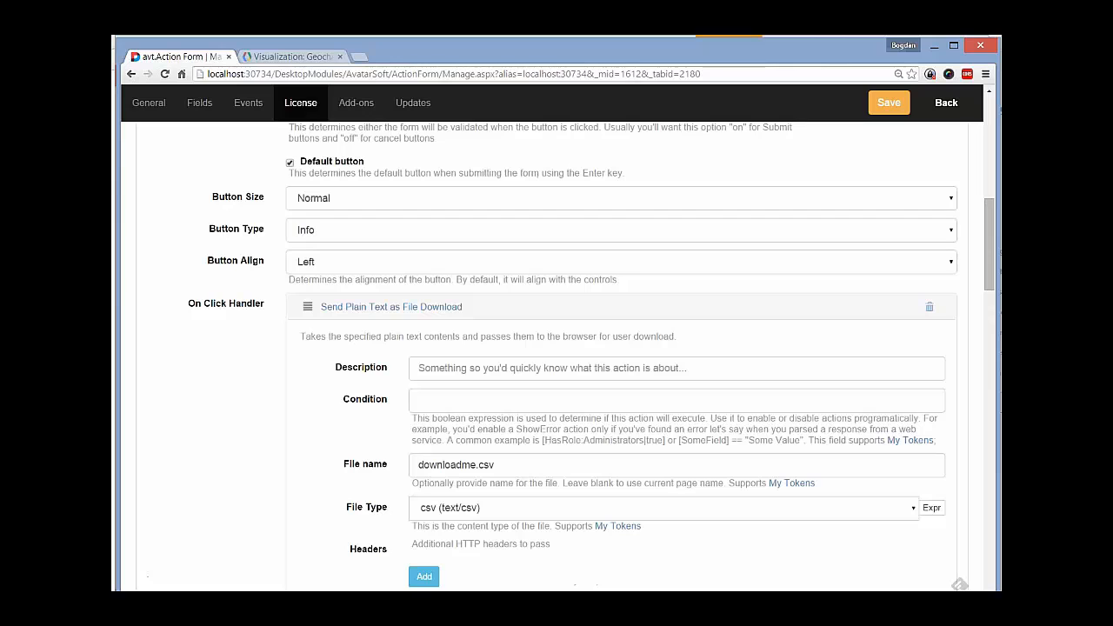
pyautogui.scroll(-2, 622, 310)
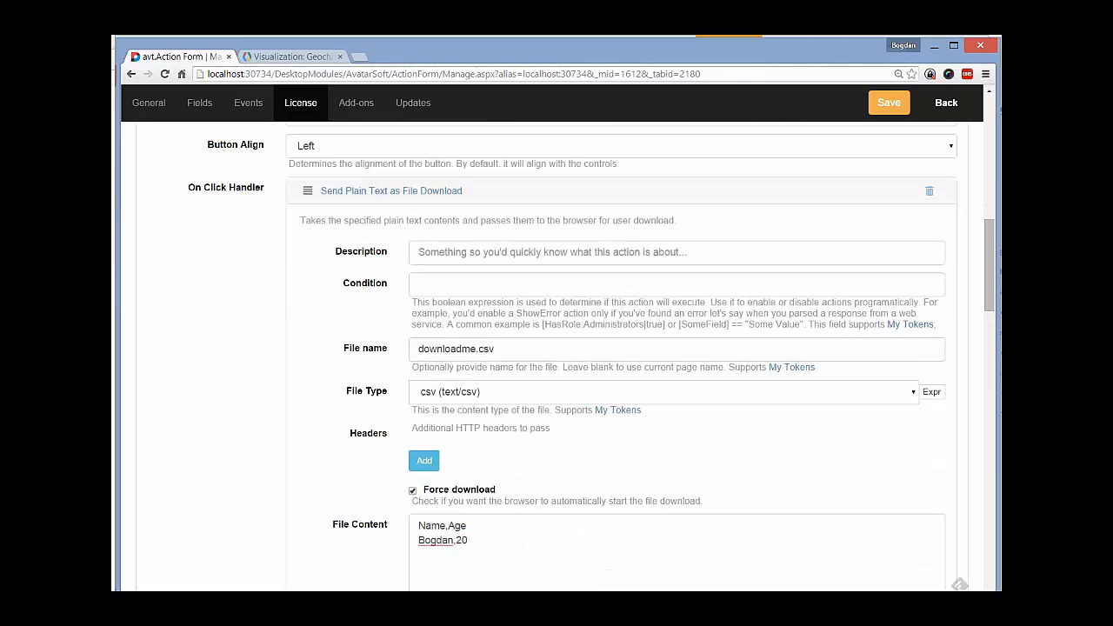
pyautogui.click(469, 540)
pyautogui.scroll(-1, 469, 541)
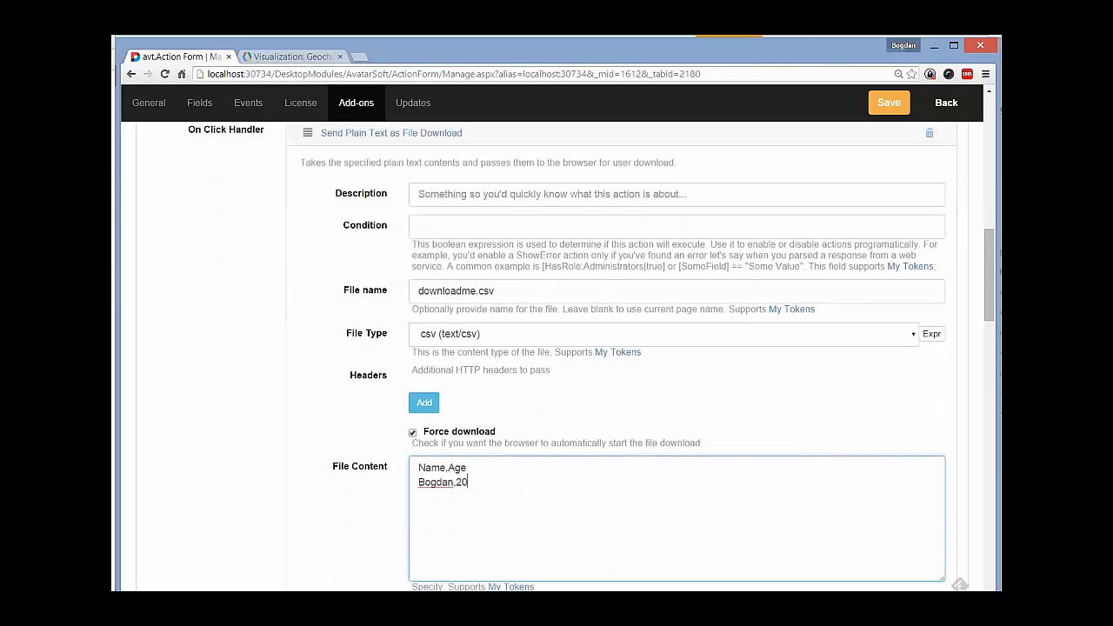
pyautogui.doubleClick(435, 482)
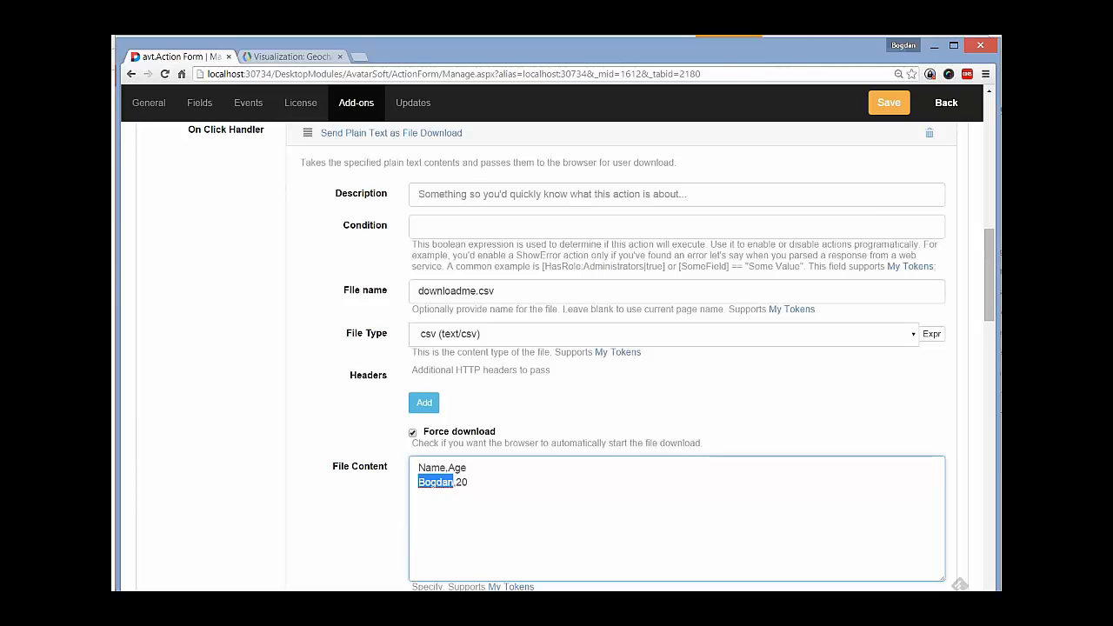
pyautogui.press('BackSpace')
pyautogui.write('[User]:FirstN')
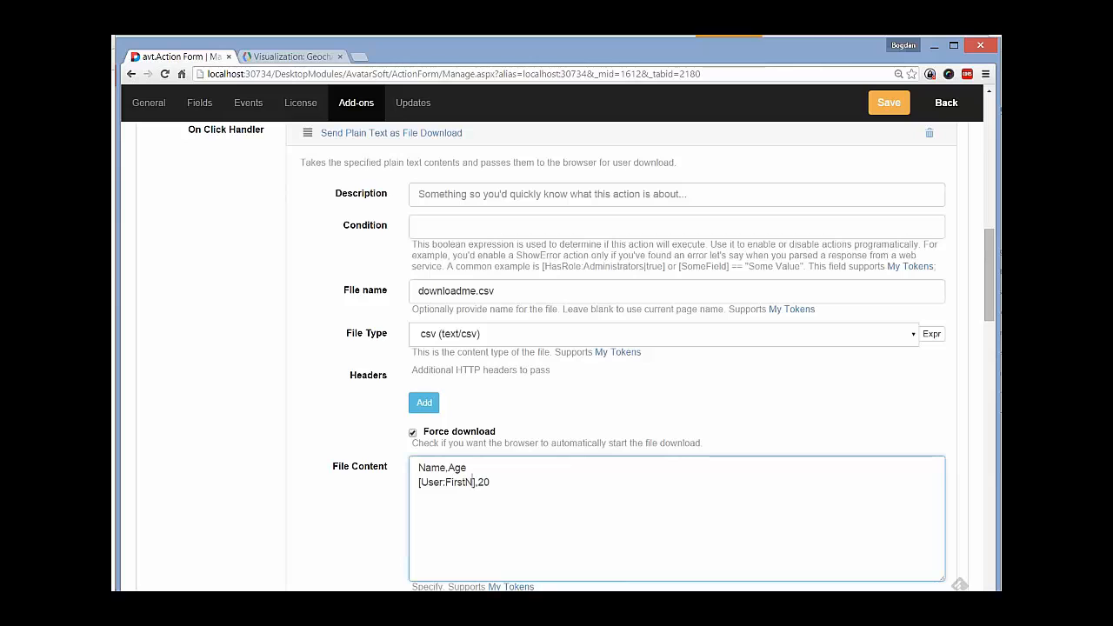
pyautogui.write('ame')
pyautogui.scroll(-1, 556, 348)
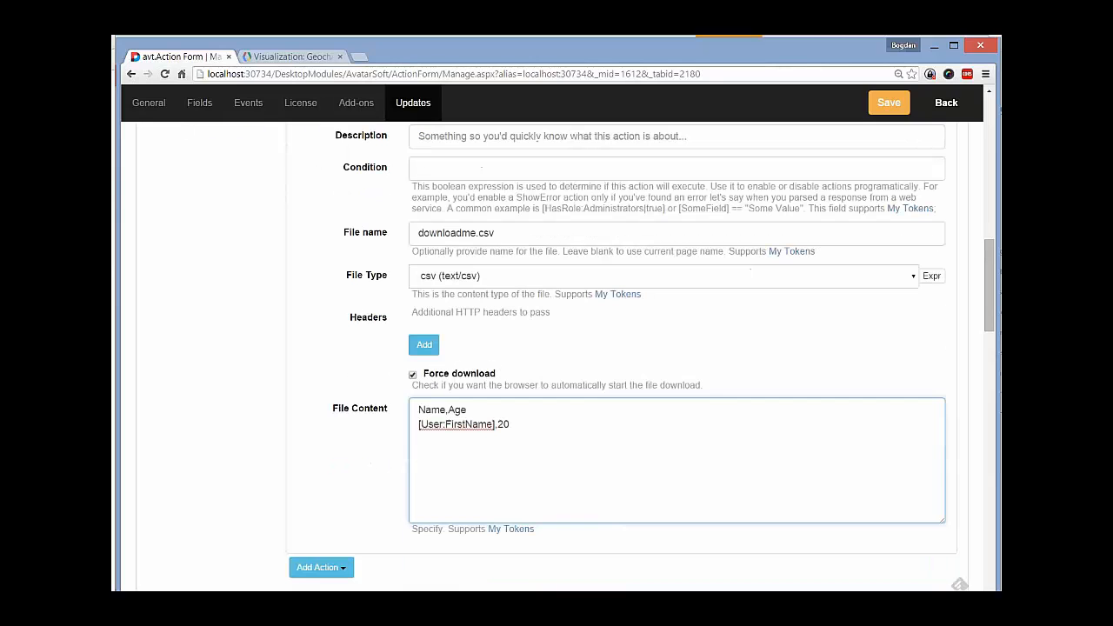
pyautogui.click(888, 102)
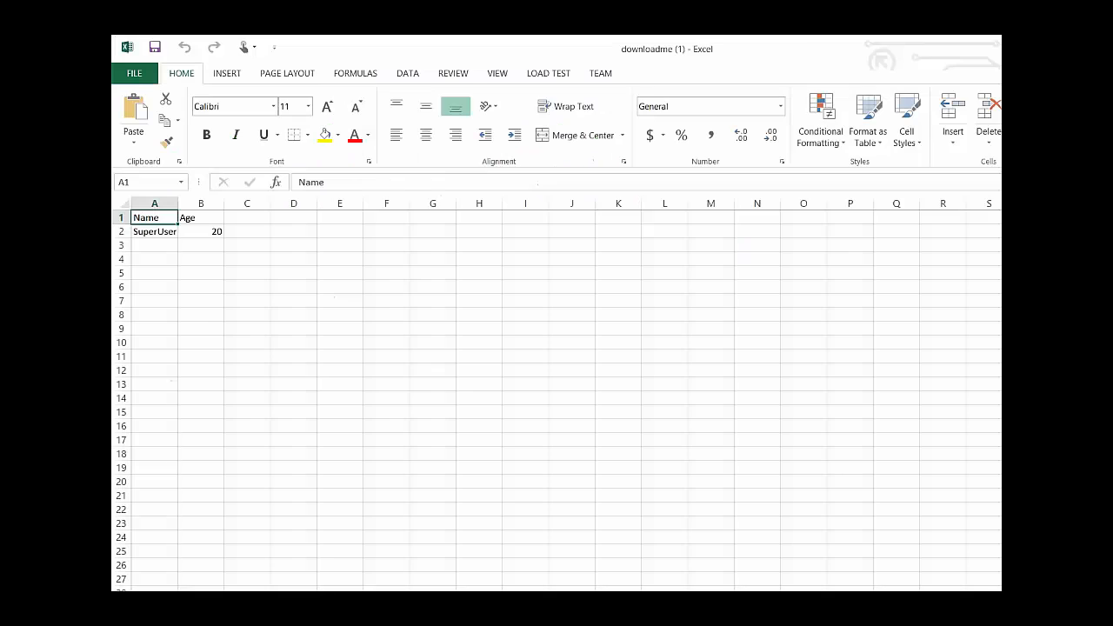
# Widen column A of the downloaded CSV in Excel and inspect the Name and Age entries
pyautogui.moveTo(178, 203); pyautogui.dragTo(241, 204)
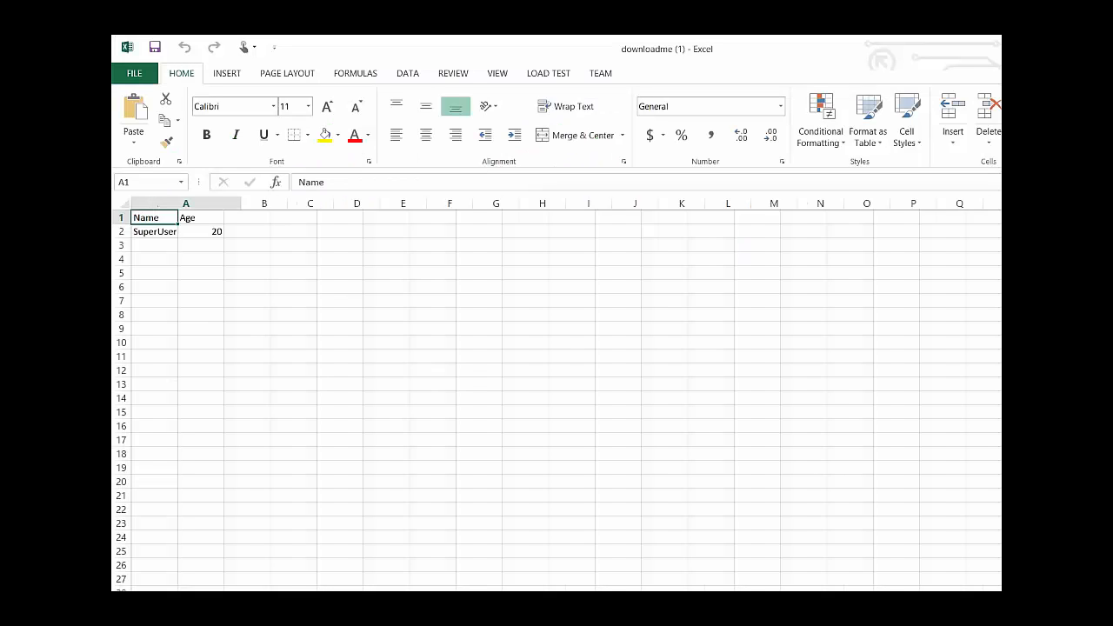
pyautogui.click(200, 246)
pyautogui.click(200, 232)
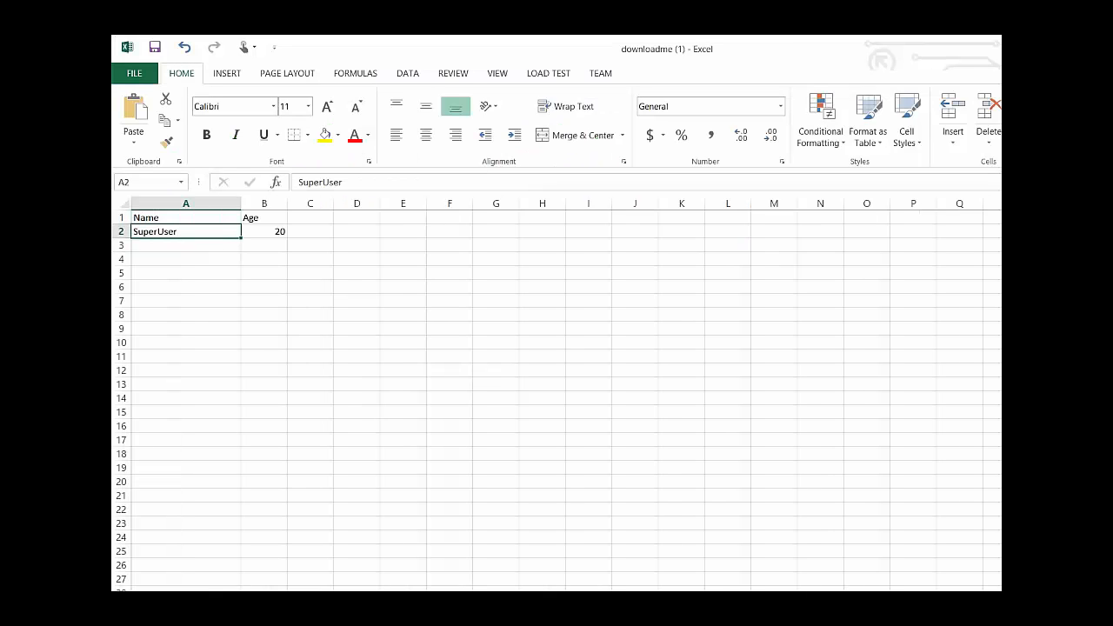
pyautogui.click(264, 232)
pyautogui.click(264, 343)
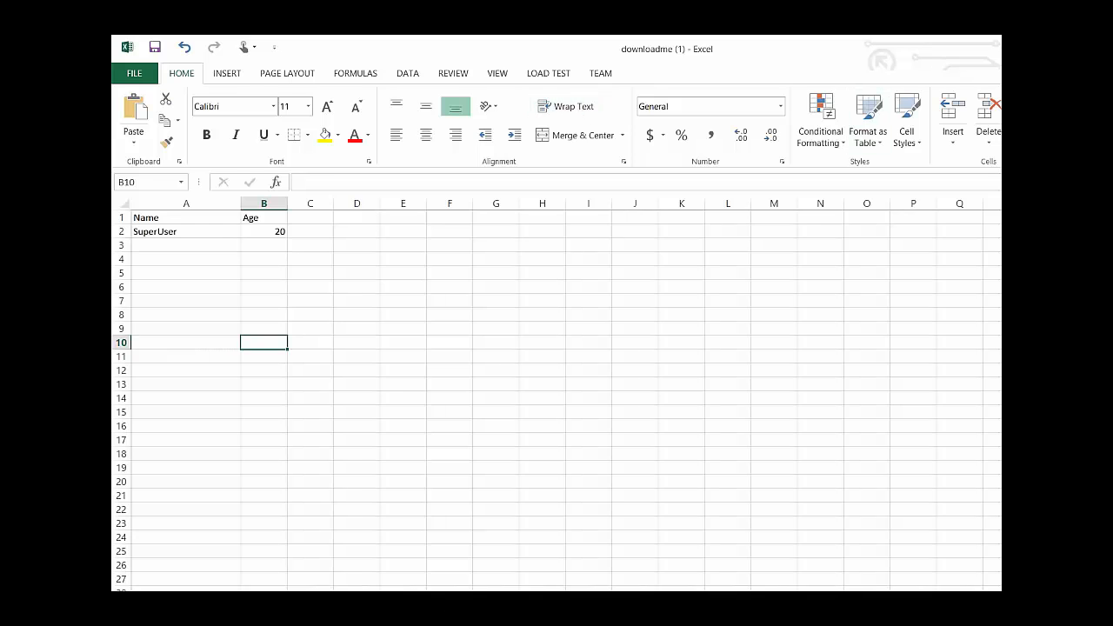
# Shrink the Excel window and close the downloaded CSV without saving the changes
pyautogui.press('super+Down')
pyautogui.moveTo(561, 71); pyautogui.dragTo(562, 107)
pyautogui.click(963, 122)
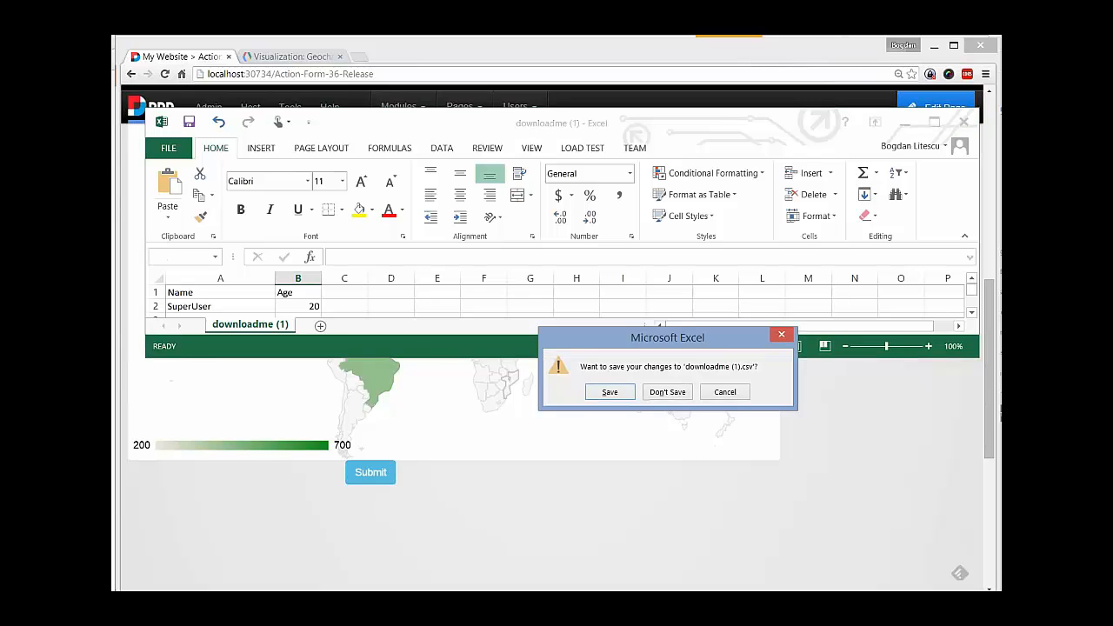
pyautogui.click(668, 392)
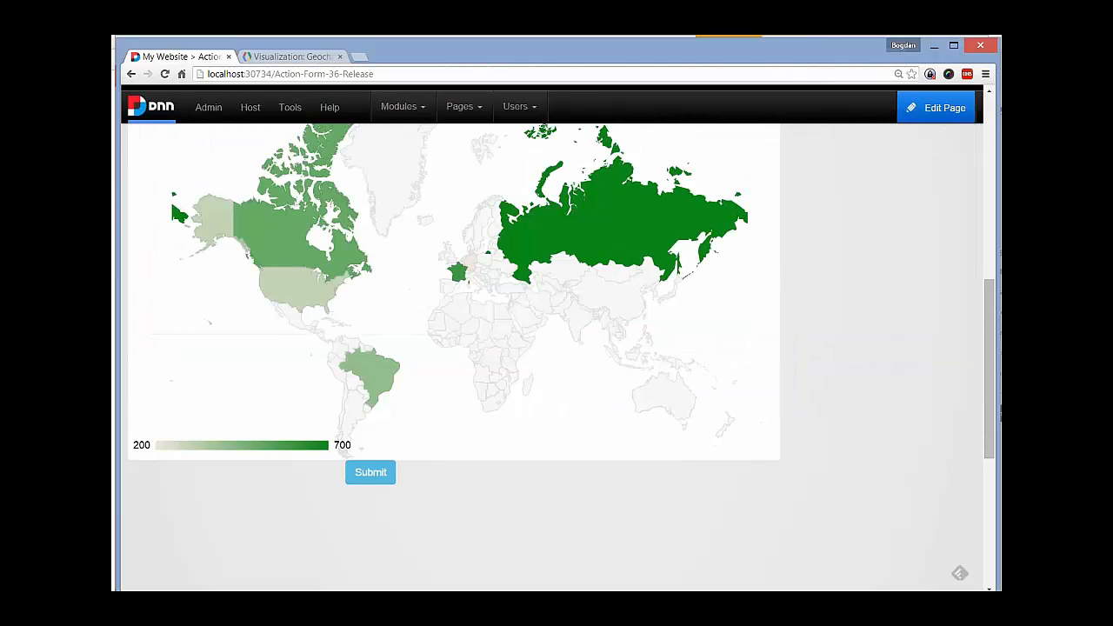
# Return to the Action Form management page and expand the Submit button's settings
pyautogui.scroll(2, 556, 347)
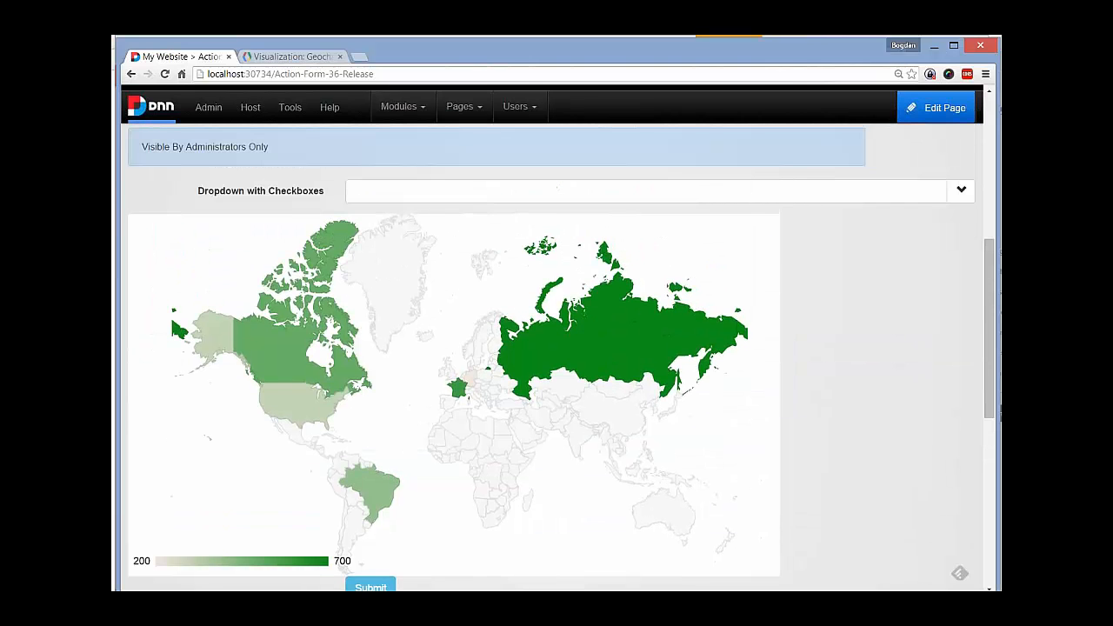
pyautogui.rightClick(141, 200)
pyautogui.click(165, 210)
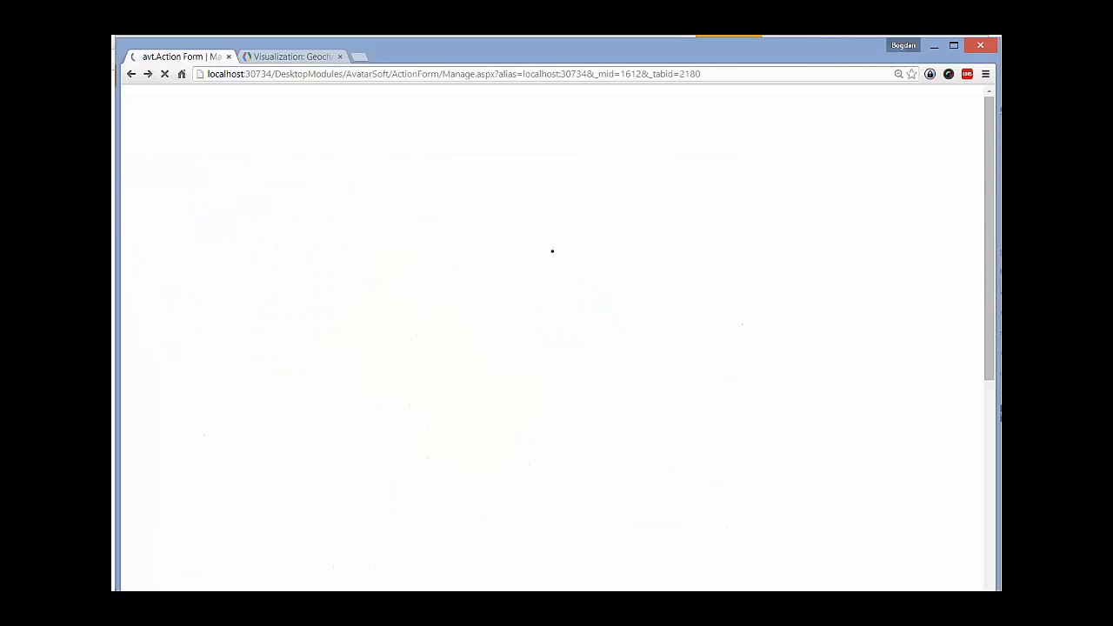
pyautogui.scroll(-3, 552, 339)
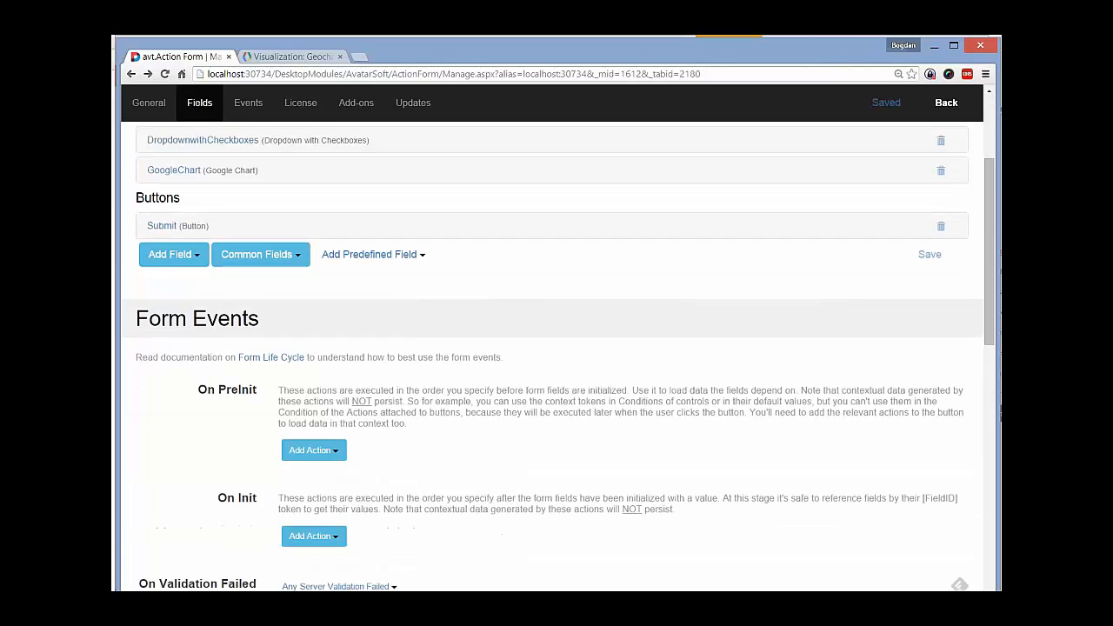
pyautogui.click(161, 225)
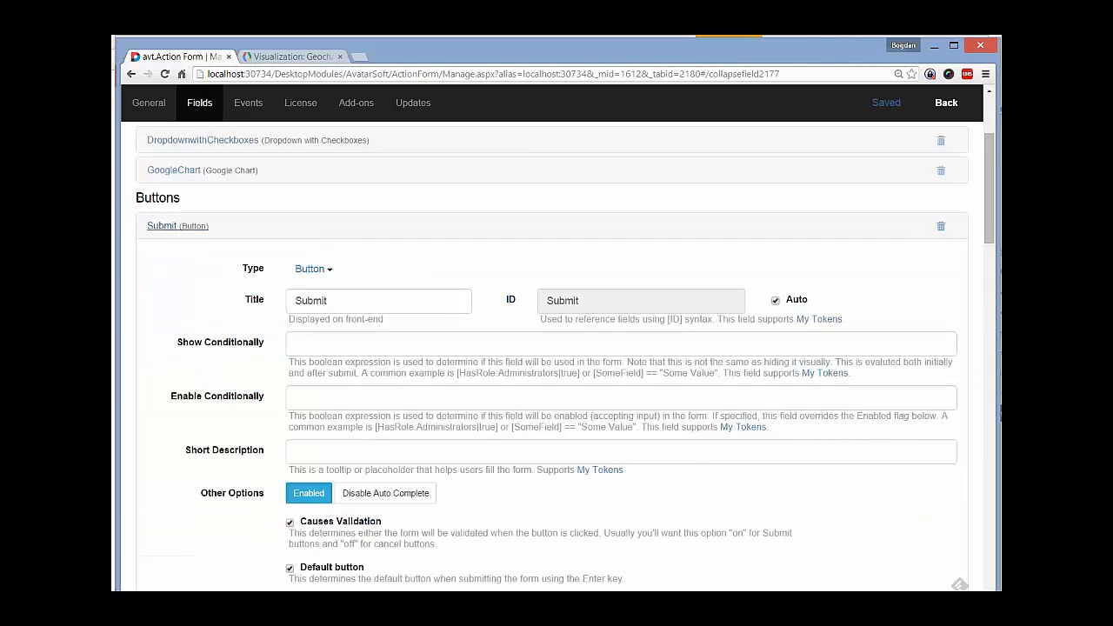
# Add a Send File for Download action from the Redirect group to the Submit button's On Click Handler
pyautogui.scroll(-4, 552, 348)
pyautogui.click(321, 391)
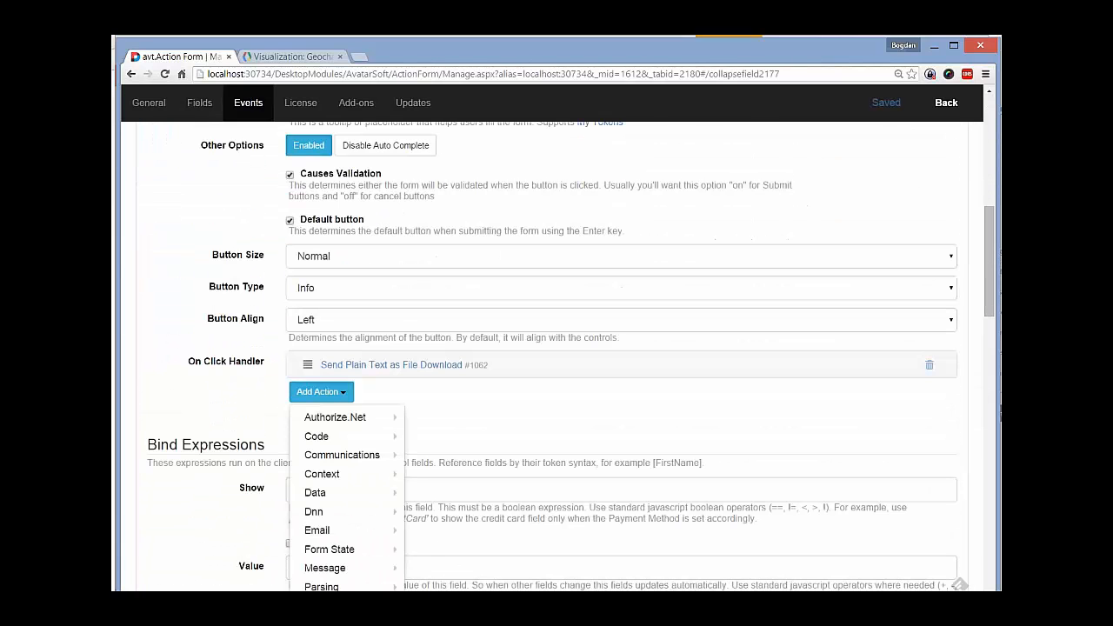
pyautogui.scroll(-2, 339, 487)
pyautogui.moveTo(339, 489)
pyautogui.scroll(-2, 339, 490)
pyautogui.moveTo(324, 412)
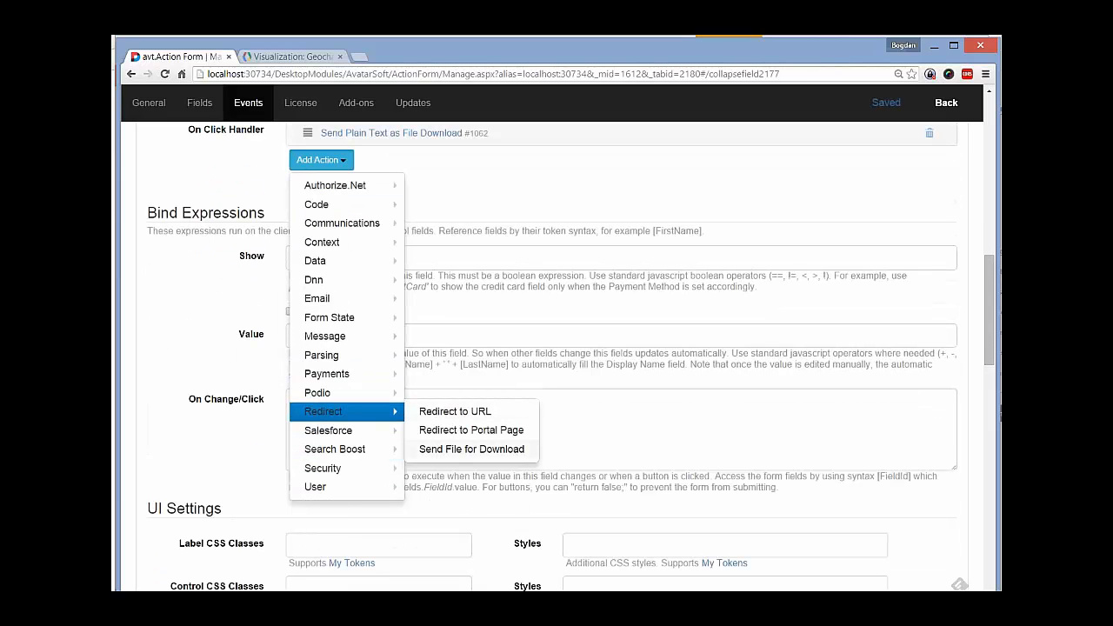
pyautogui.click(471, 449)
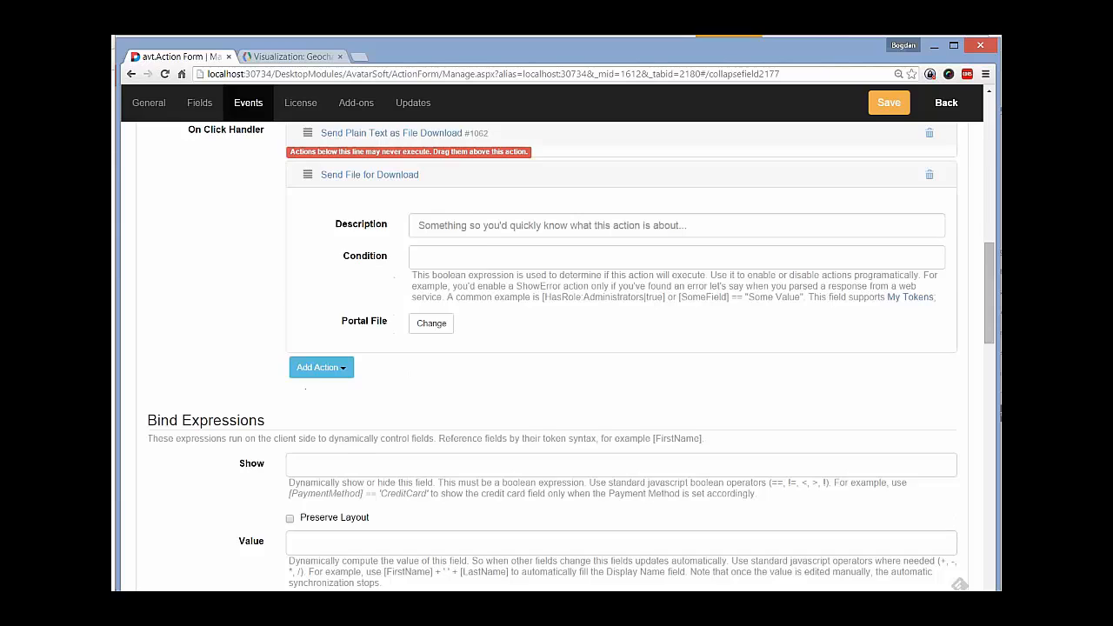
# Select content.ActionGrid.avtActionGrid.xml from Portal Home as the Portal File for the Send File for Download action
pyautogui.scroll(1, 471, 449)
pyautogui.scroll(-2, 556, 348)
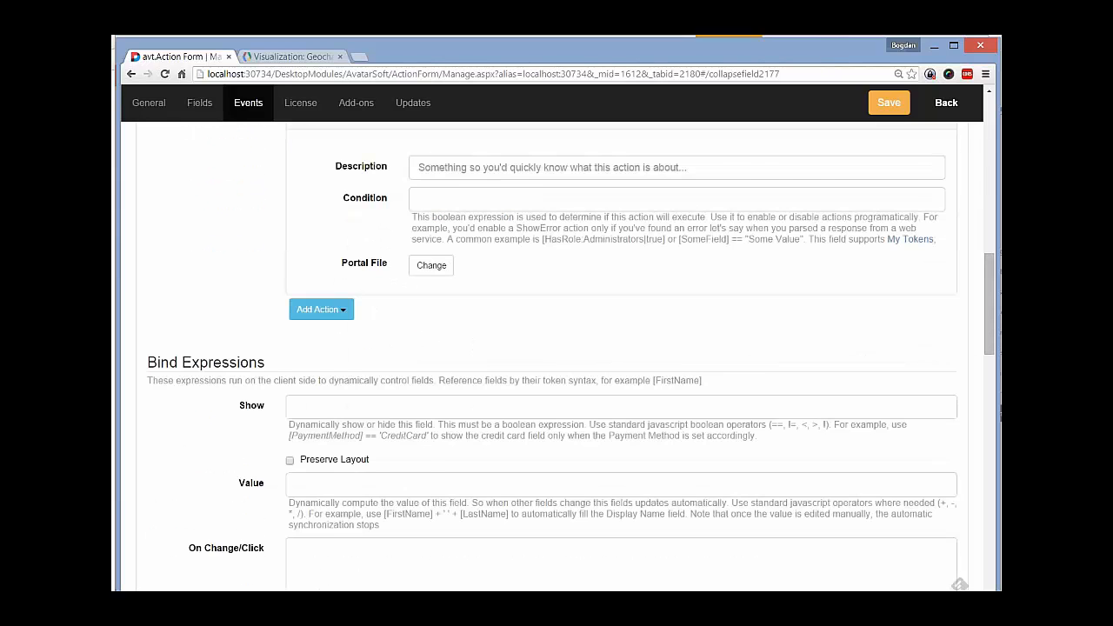
pyautogui.scroll(-1, 556, 348)
pyautogui.click(431, 207)
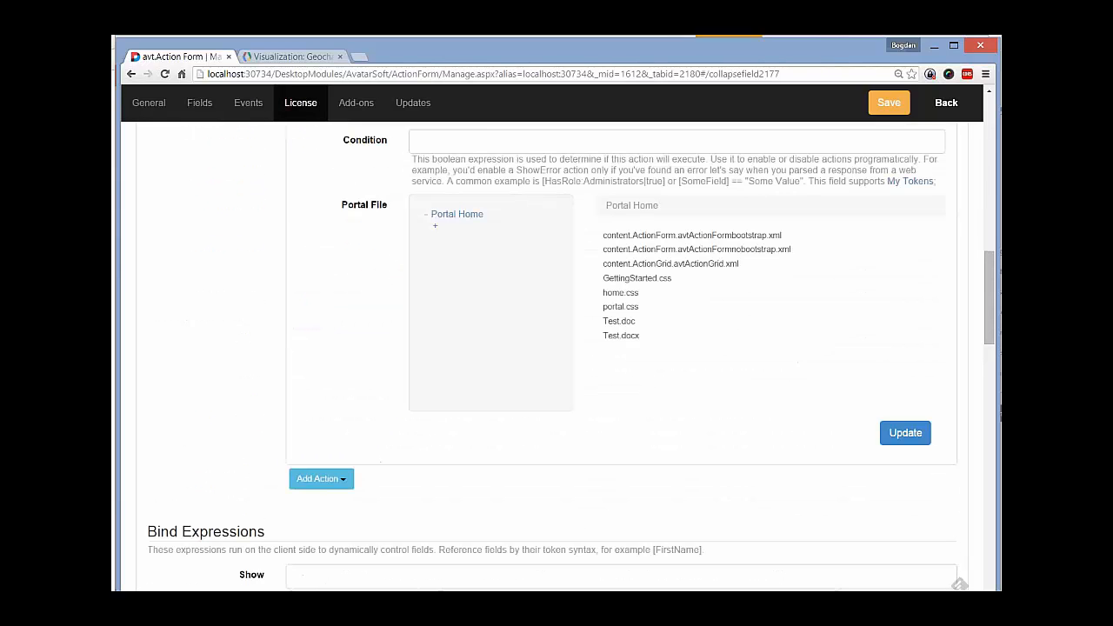
pyautogui.click(671, 263)
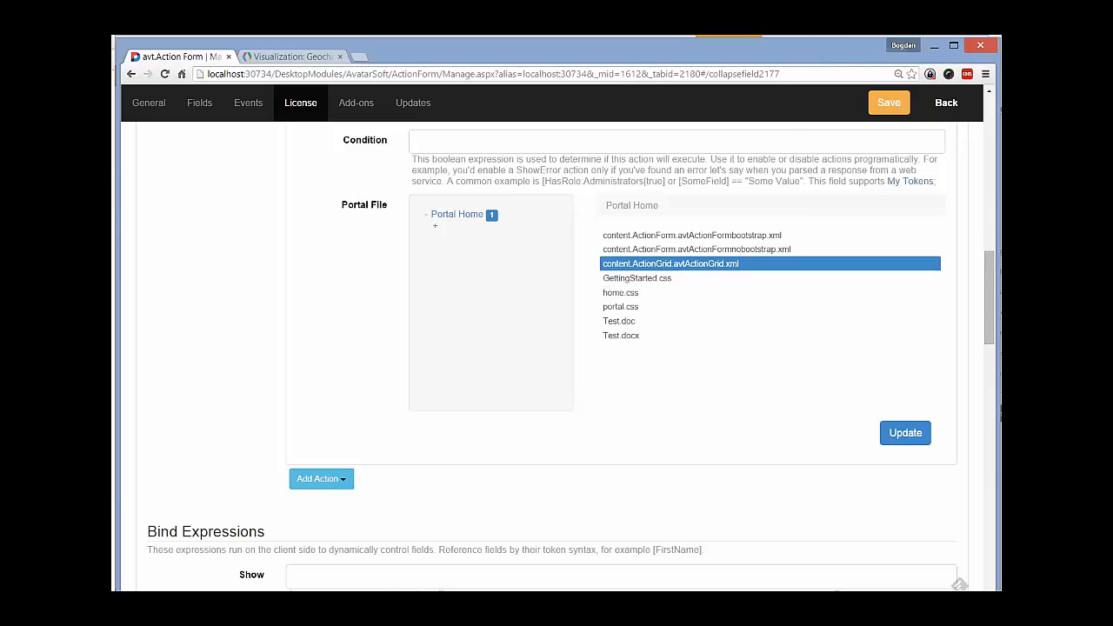
pyautogui.scroll(1, 557, 348)
pyautogui.scroll(1, 557, 348)
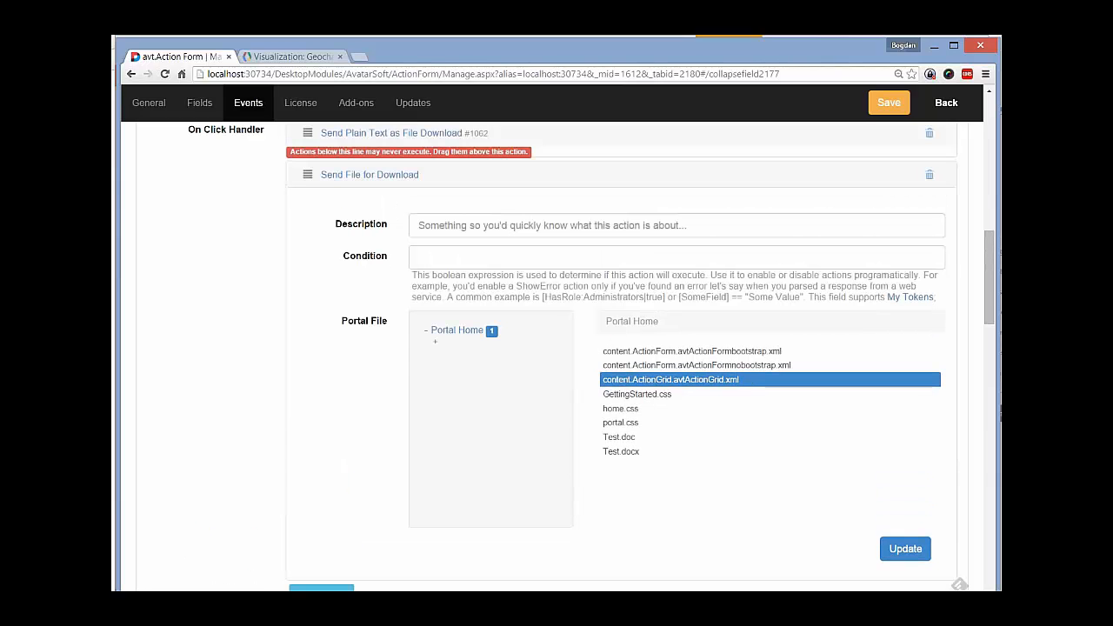
pyautogui.scroll(-3, 322, 417)
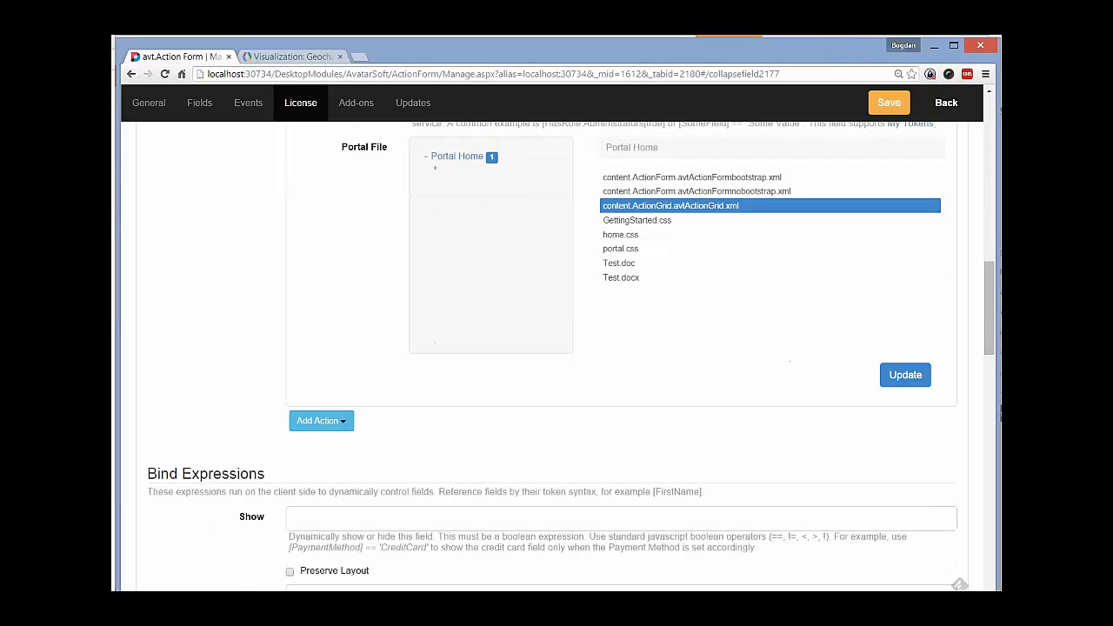
pyautogui.click(321, 420)
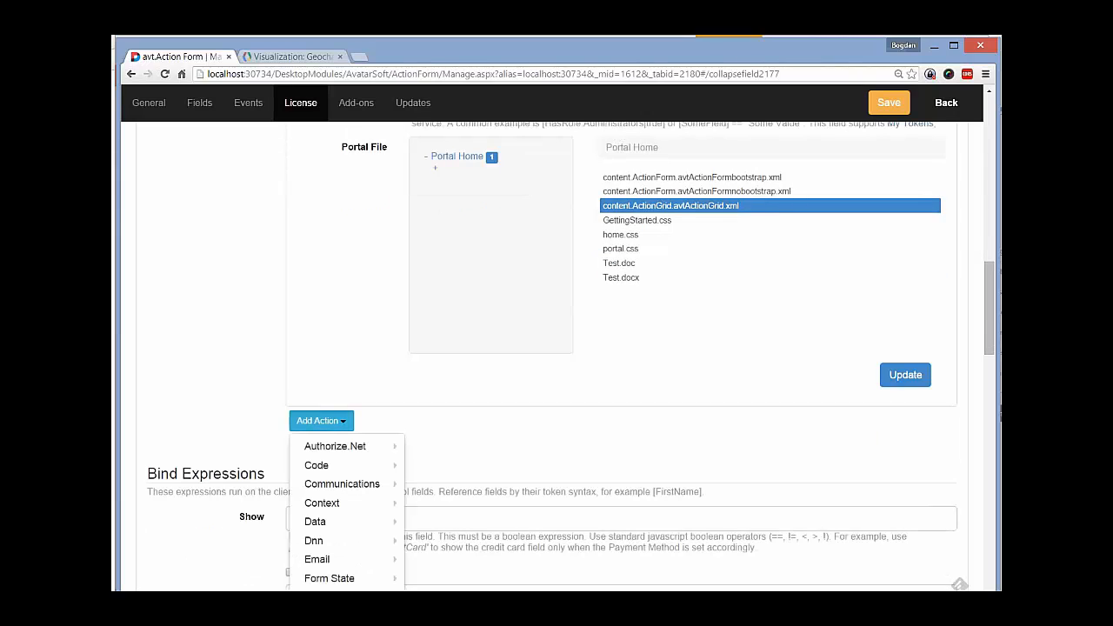
pyautogui.click(487, 435)
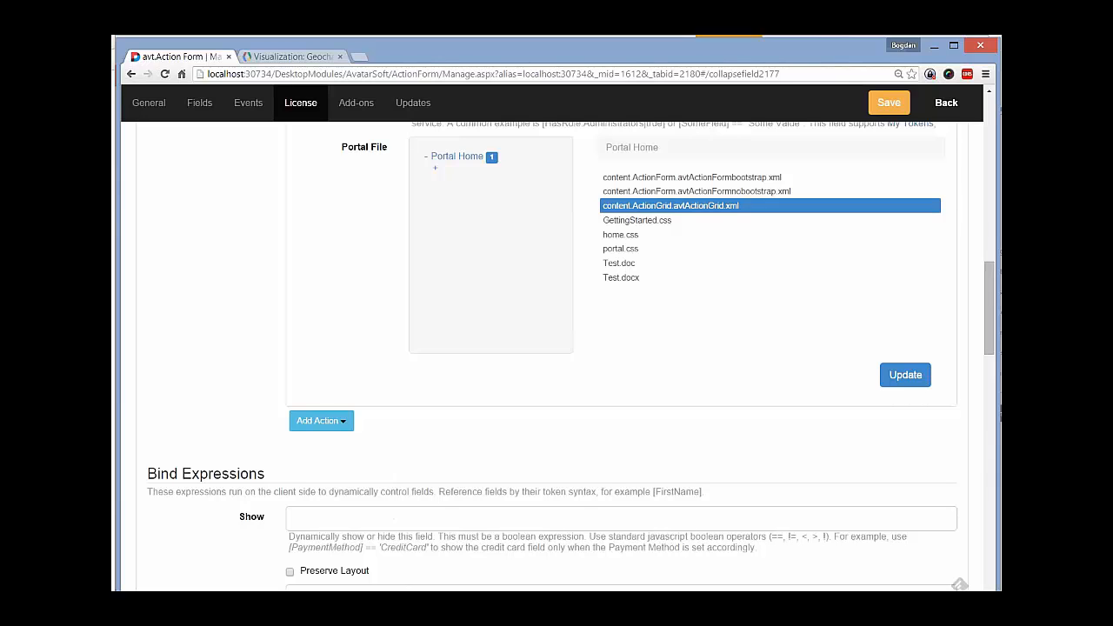
# Collapse the Send File for Download action in the On Click Handler
pyautogui.scroll(2, 556, 348)
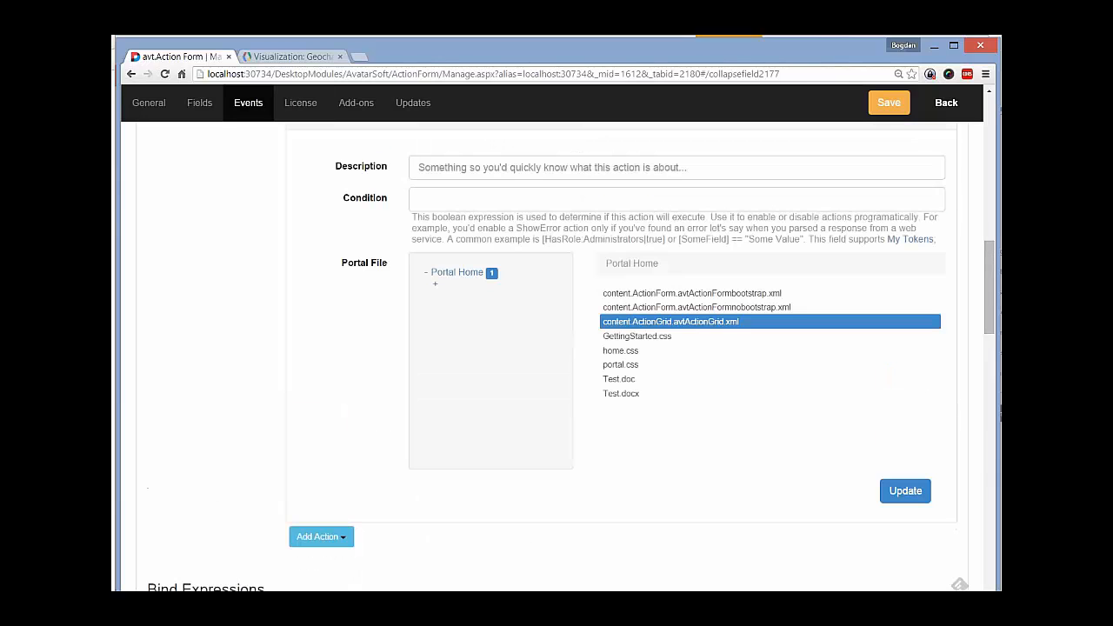
pyautogui.scroll(2, 557, 348)
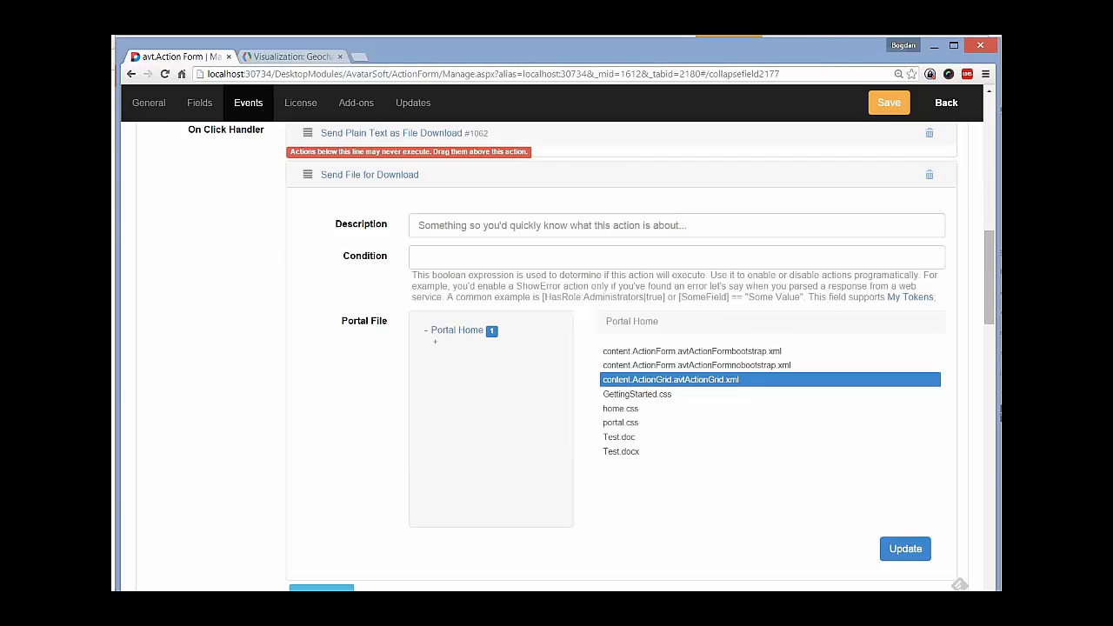
pyautogui.click(369, 232)
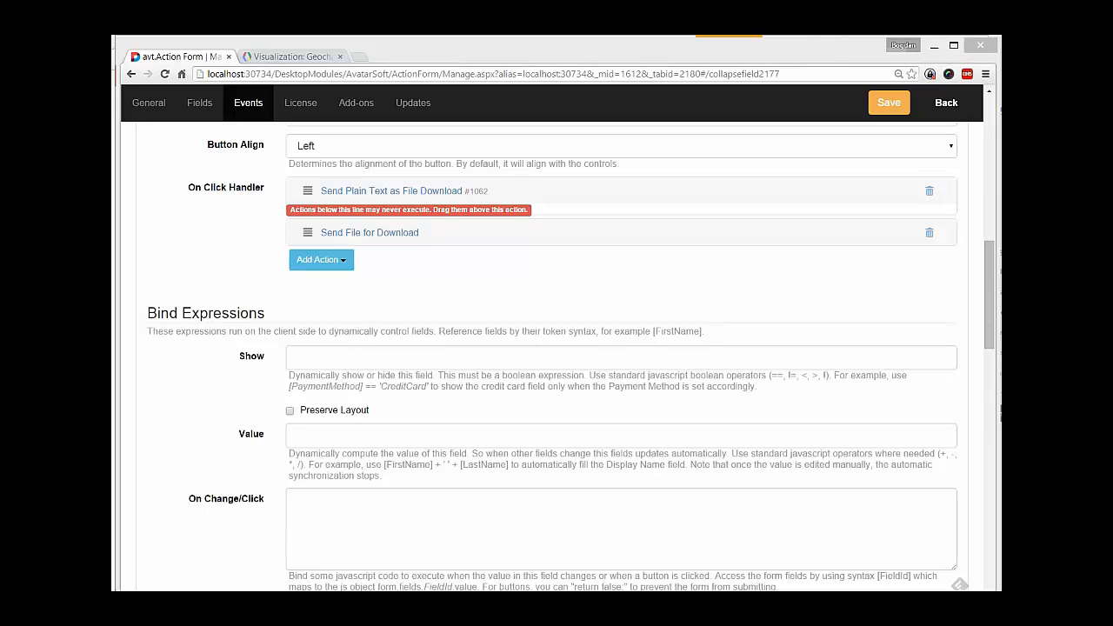
pyautogui.scroll(2, 556, 347)
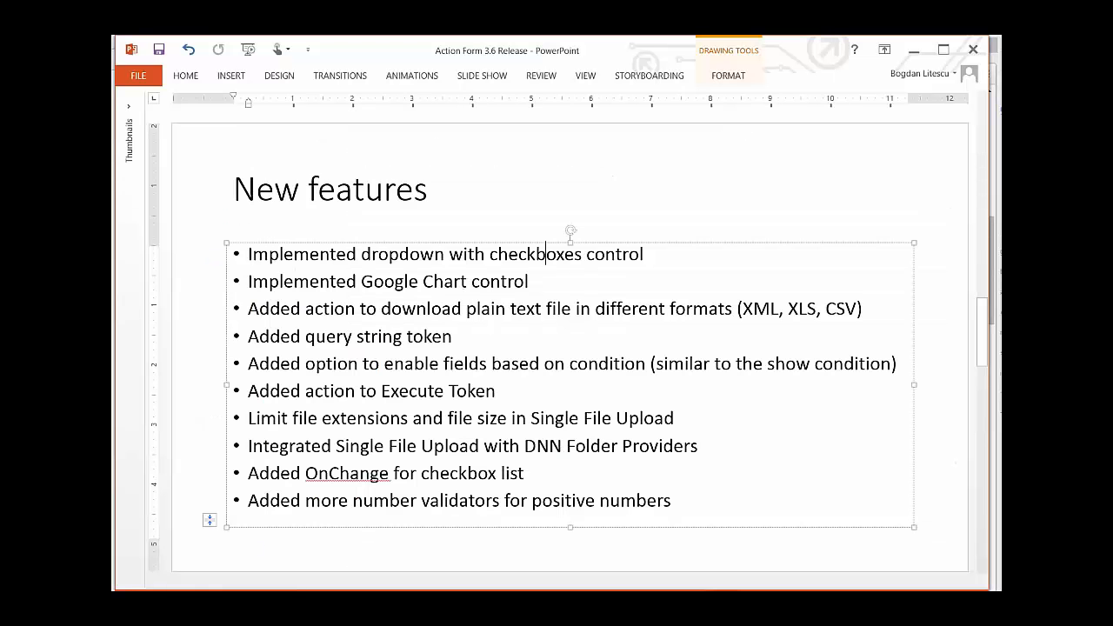
# Review the query string token and conditional field enabling bullets on the New features slide in PowerPoint
pyautogui.moveTo(307, 336); pyautogui.dragTo(402, 337)
pyautogui.click(326, 336)
pyautogui.click(402, 337)
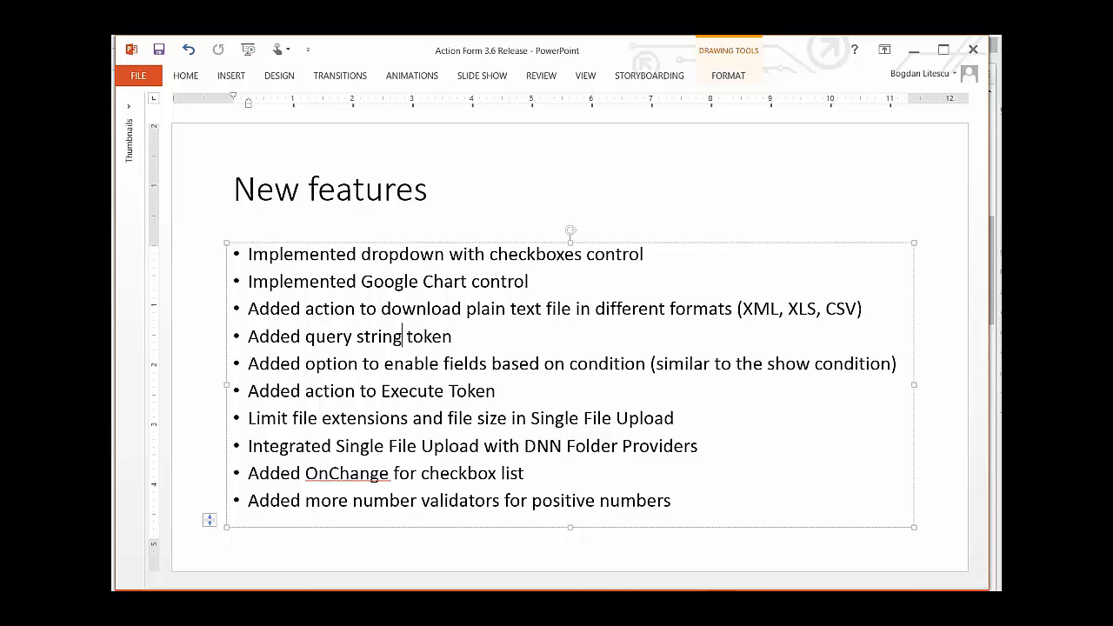
pyautogui.click(294, 591)
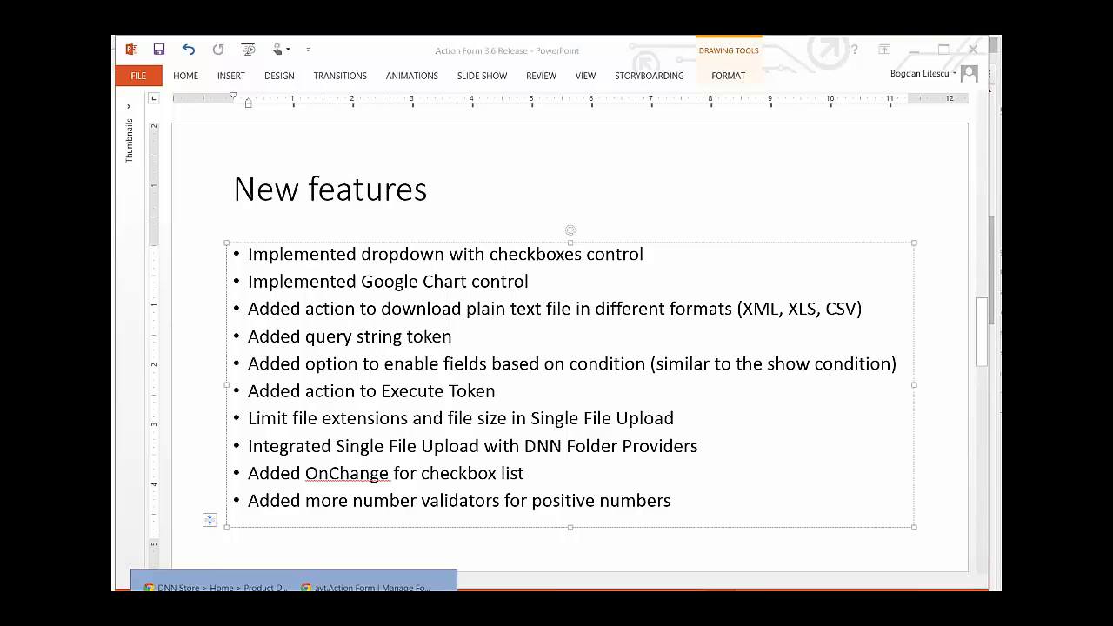
pyautogui.press('Escape')
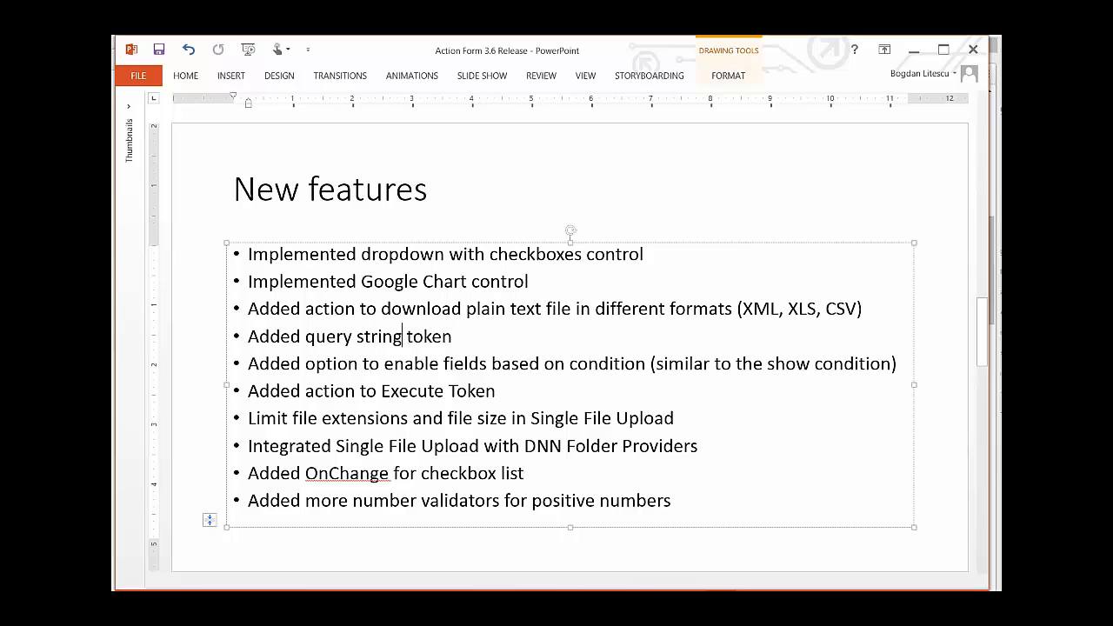
pyautogui.click(249, 364)
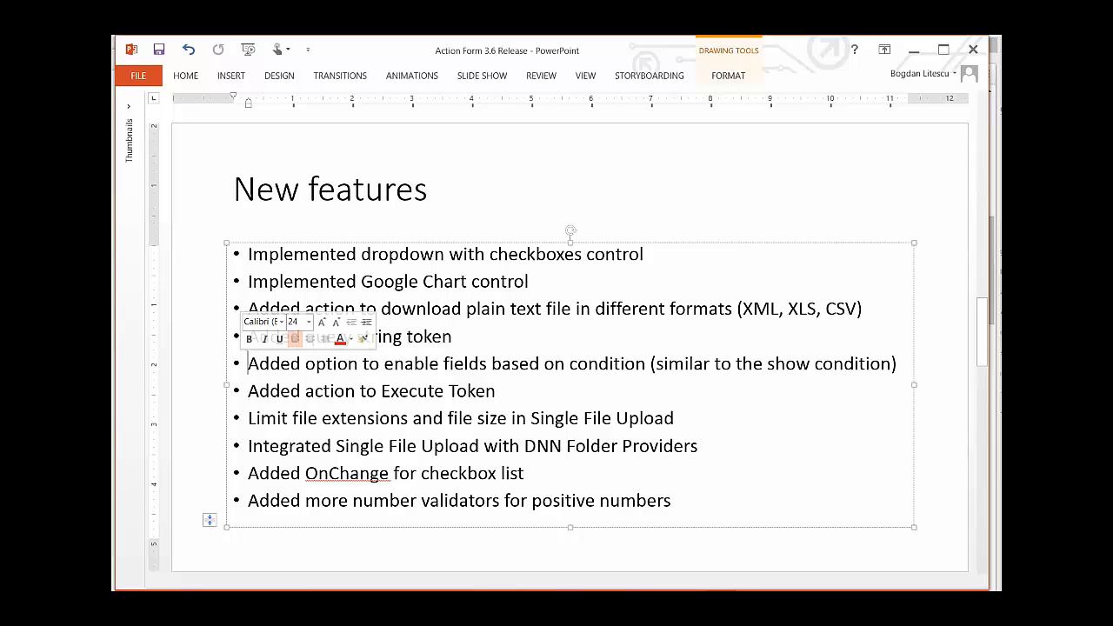
# Switch back to the form manager in Chrome, collapse the Submit button settings and add a Text Box field from the Text group
pyautogui.click(423, 363)
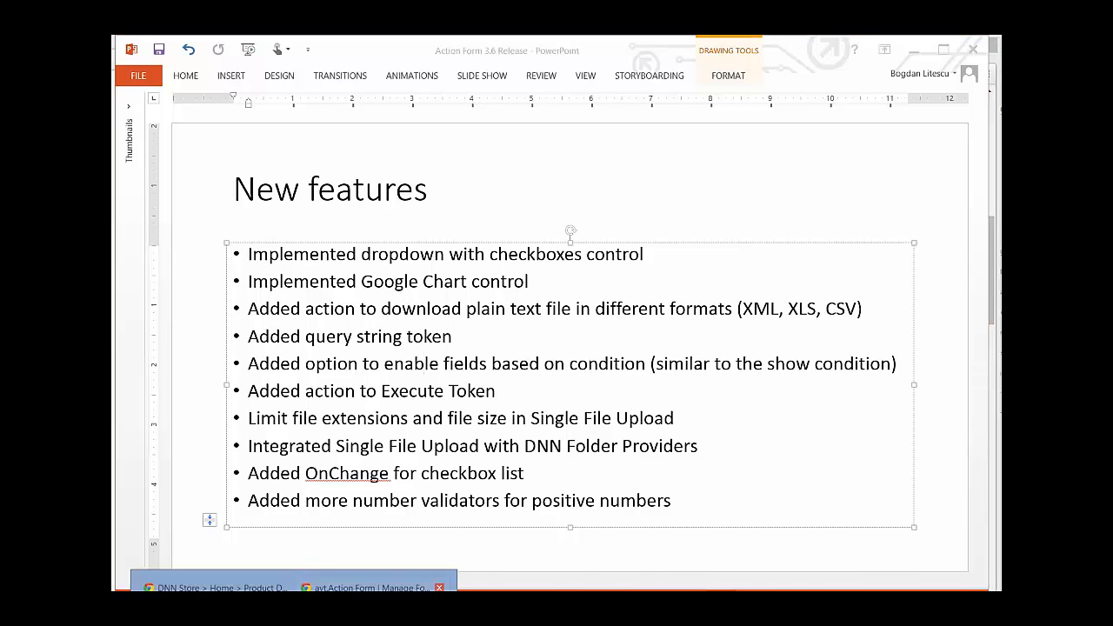
pyautogui.click(370, 583)
pyautogui.scroll(5, 556, 348)
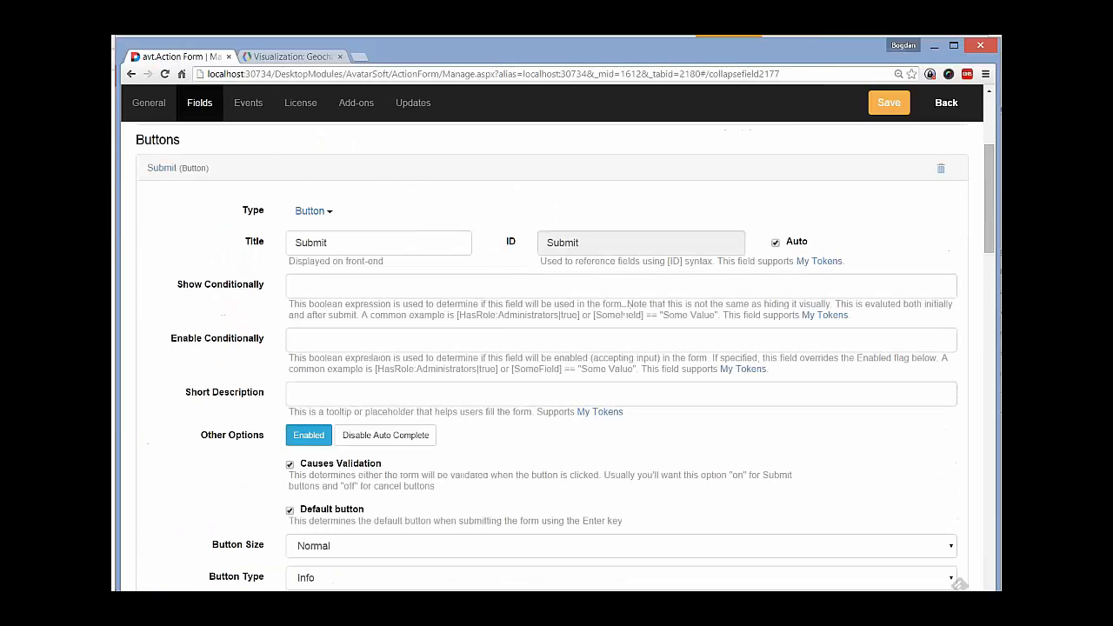
pyautogui.click(162, 284)
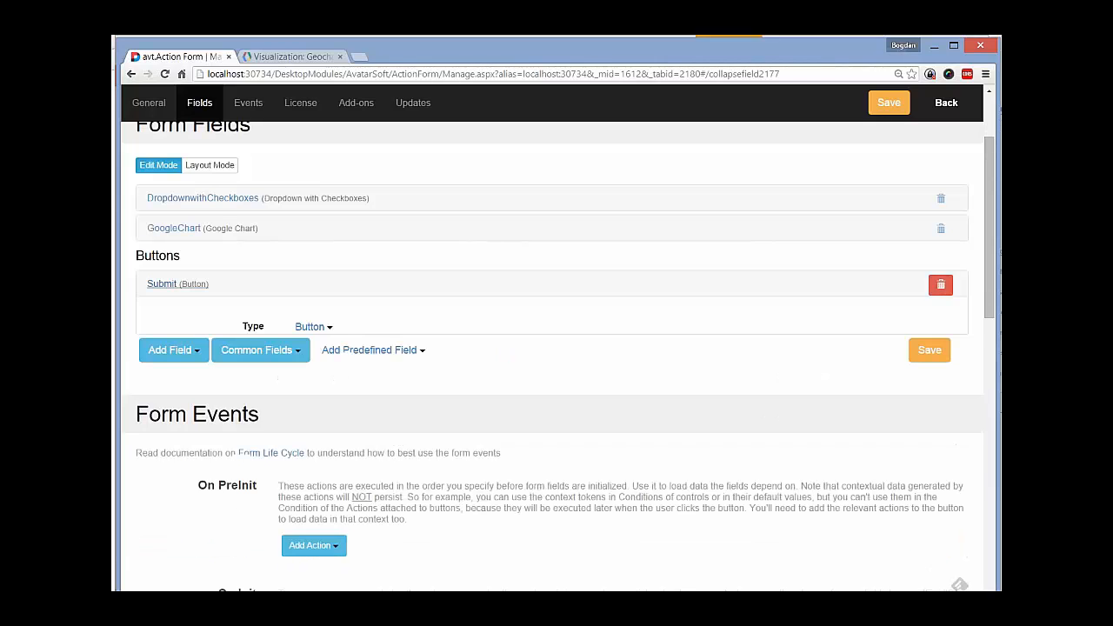
pyautogui.click(170, 312)
pyautogui.moveTo(191, 508)
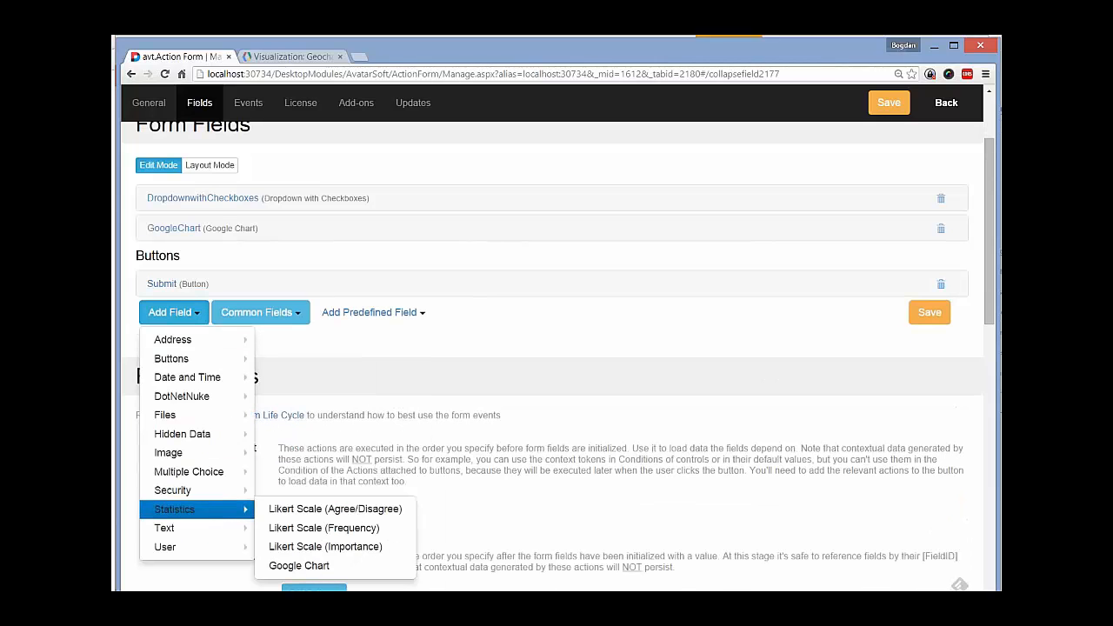
pyautogui.moveTo(164, 527)
pyautogui.click(292, 564)
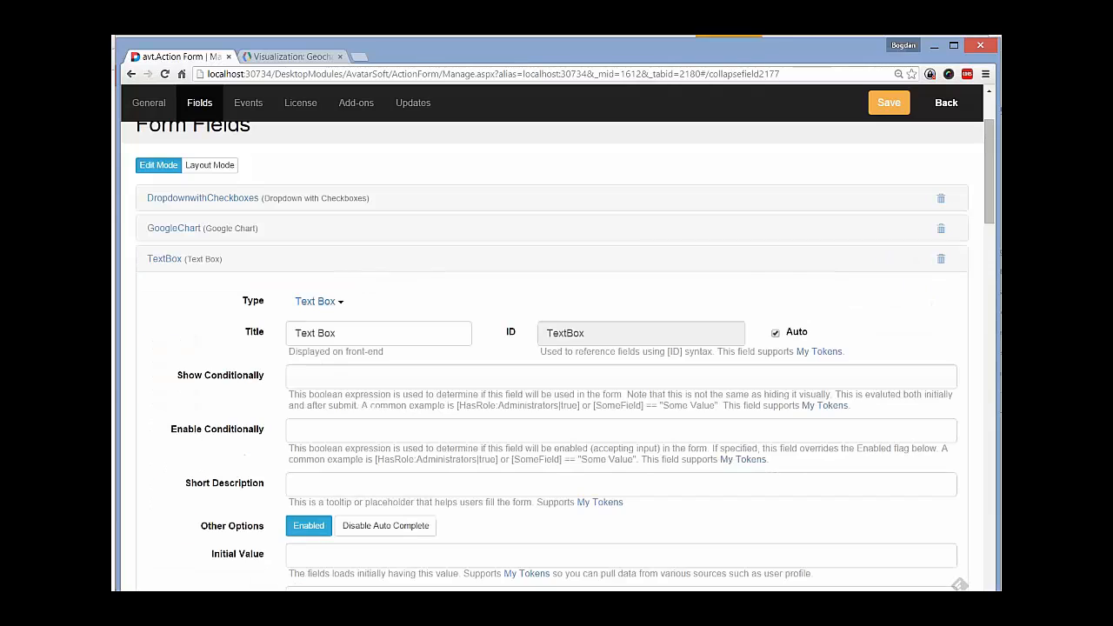
# Set the Text Box's Show Conditionally expression to [User:FirstName] == "Super"
pyautogui.click(621, 376)
pyautogui.scroll(-2, 620, 377)
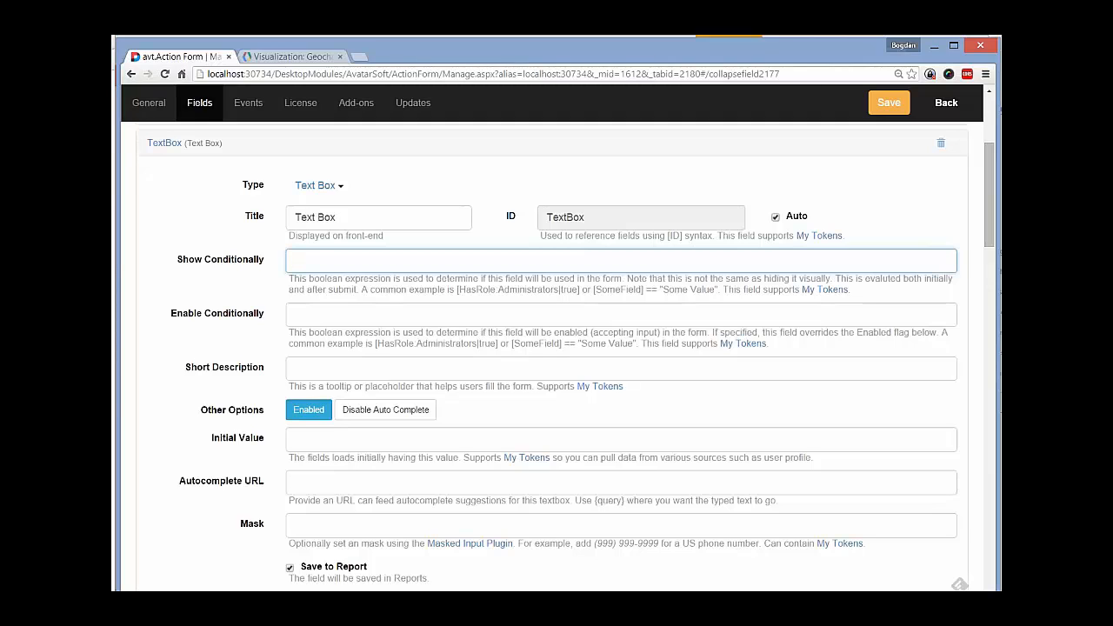
pyautogui.write('[')
pyautogui.scroll(3, 556, 347)
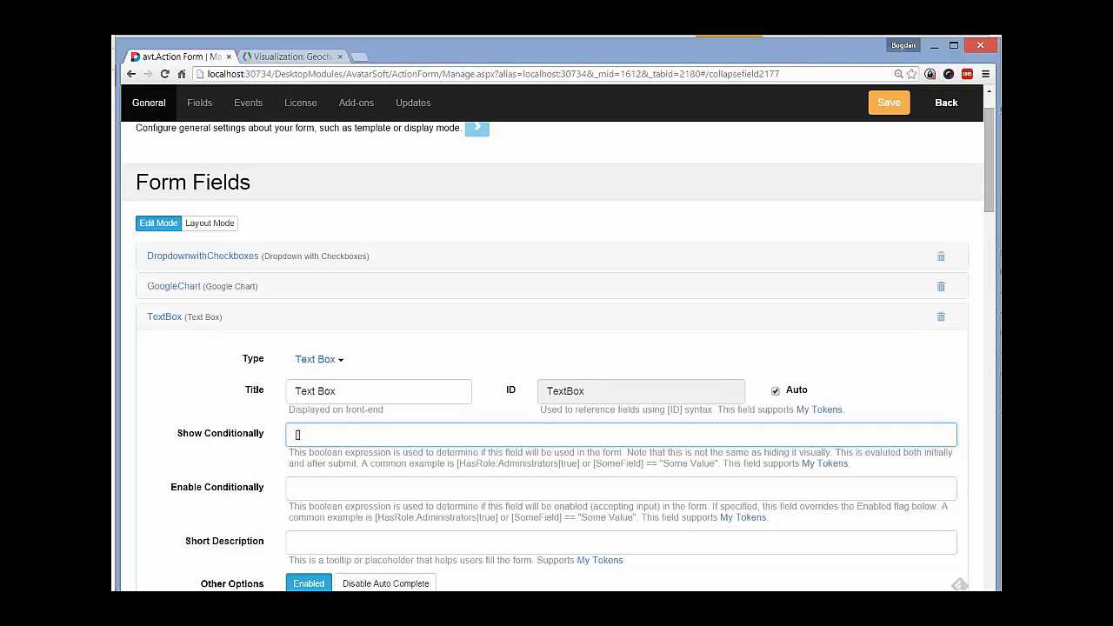
pyautogui.write('User:FirstName')
pyautogui.press('End')
pyautogui.write('== ""')
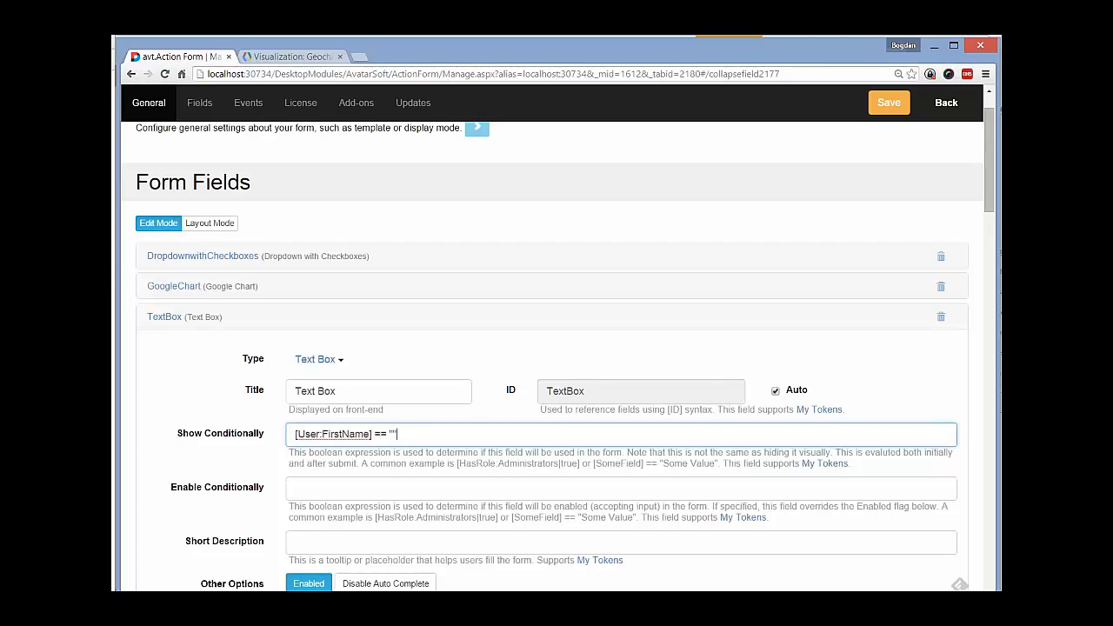
pyautogui.press('Left')
pyautogui.write('Super')
pyautogui.hotkey('shift', 'Home')
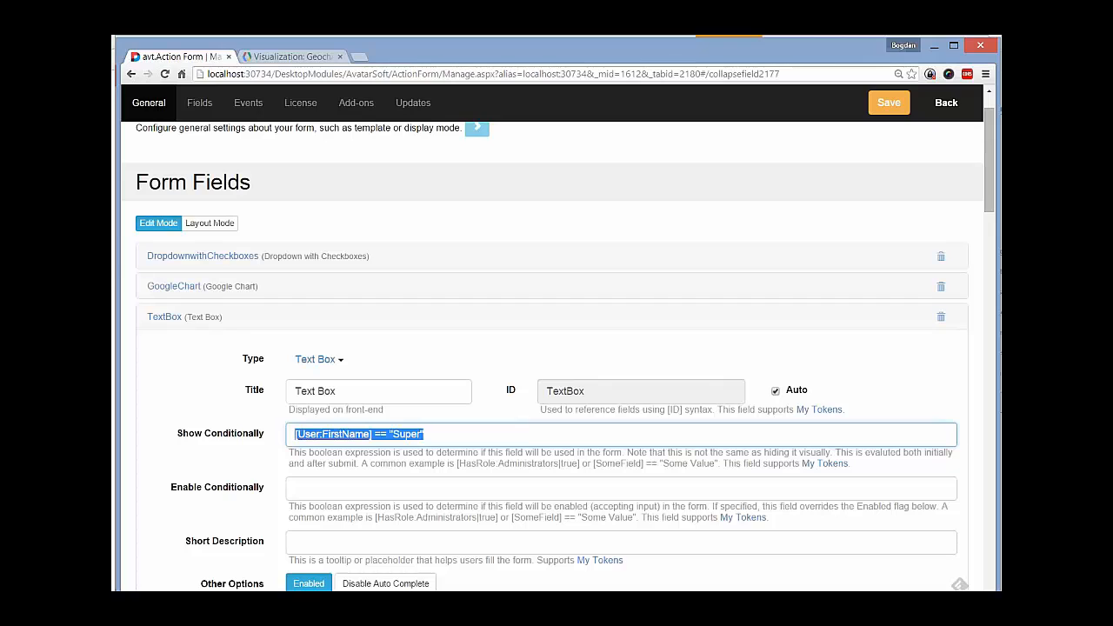
pyautogui.press('End')
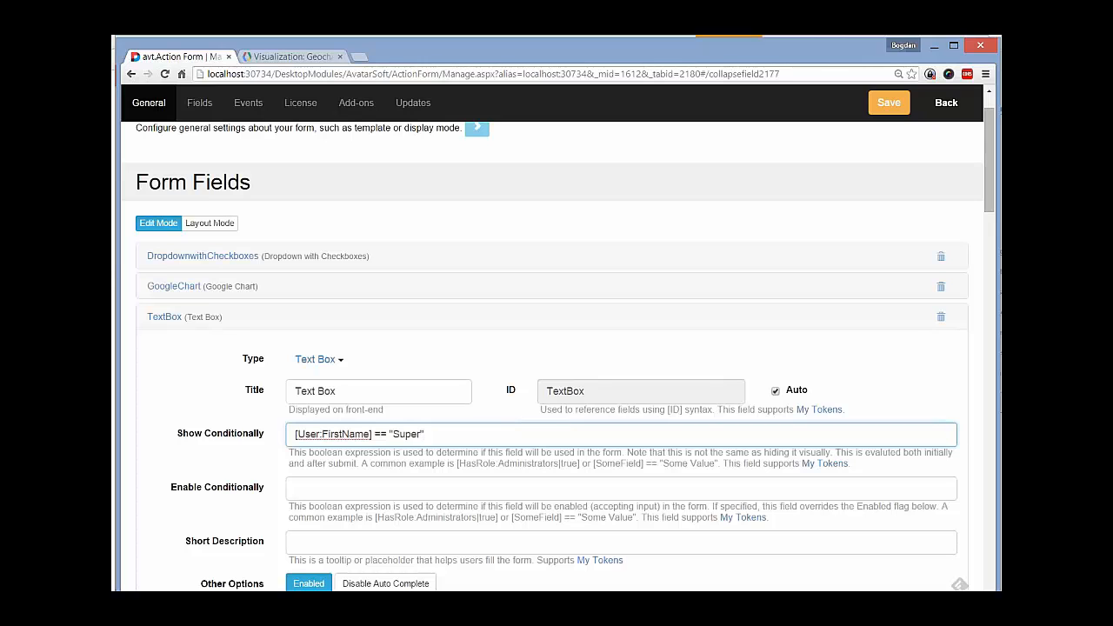
pyautogui.scroll(-1, 556, 347)
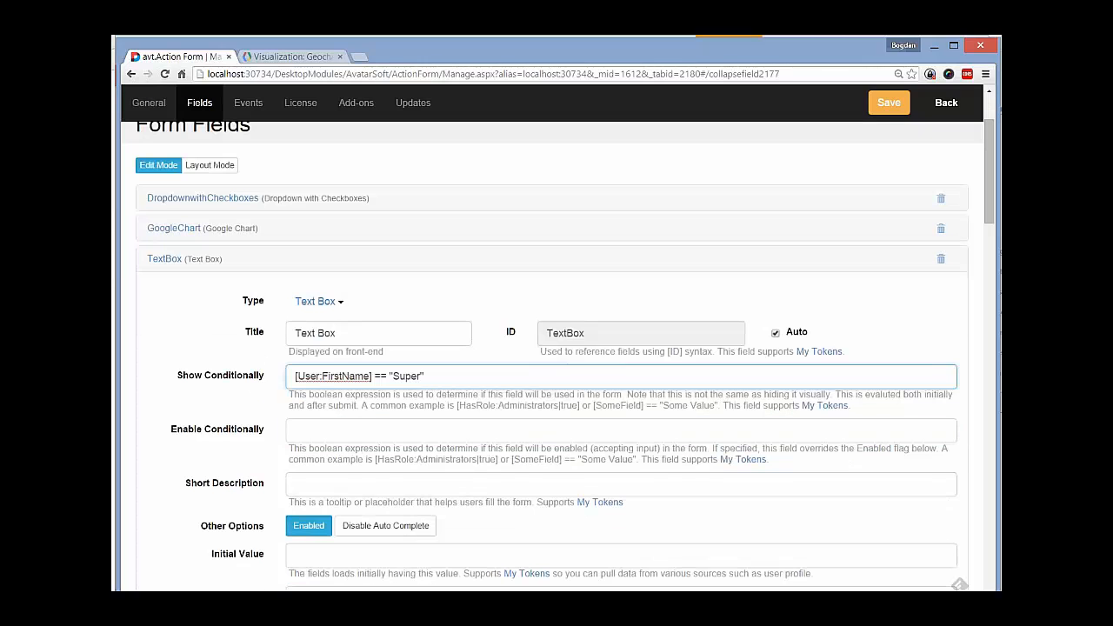
# Clear the Text Box's Show Conditionally expression
pyautogui.moveTo(170, 429); pyautogui.dragTo(265, 430)
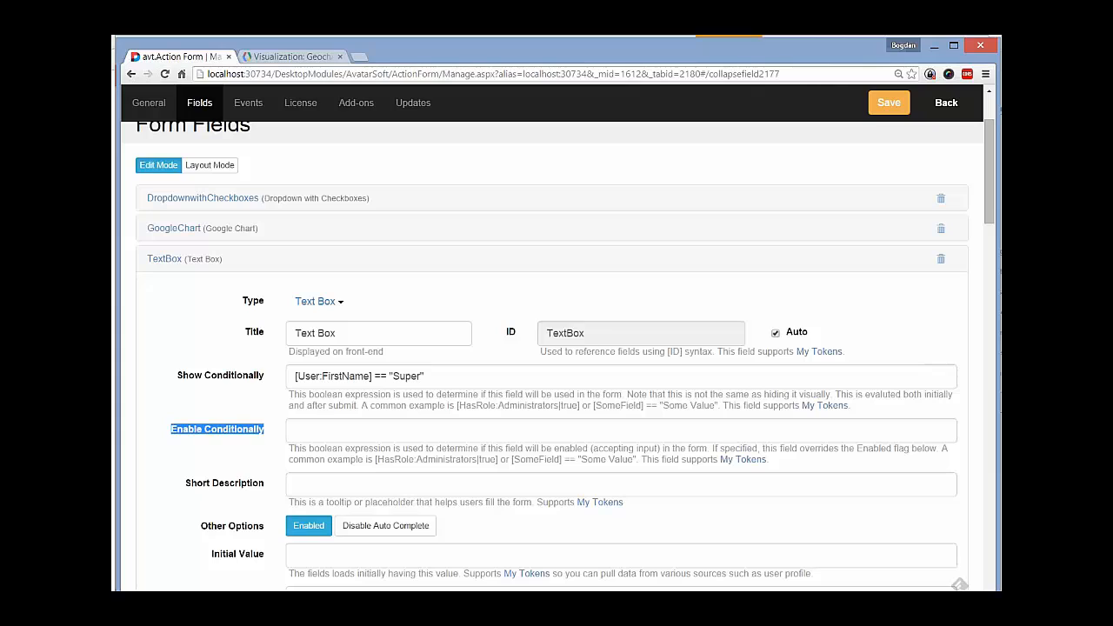
pyautogui.click(461, 376)
pyautogui.hotkey('ctrl', 'a')
pyautogui.press('Delete')
# Set the Text Box's Enable Conditionally expression to [QueryString:id] > 0 and save the form
pyautogui.press('Tab')
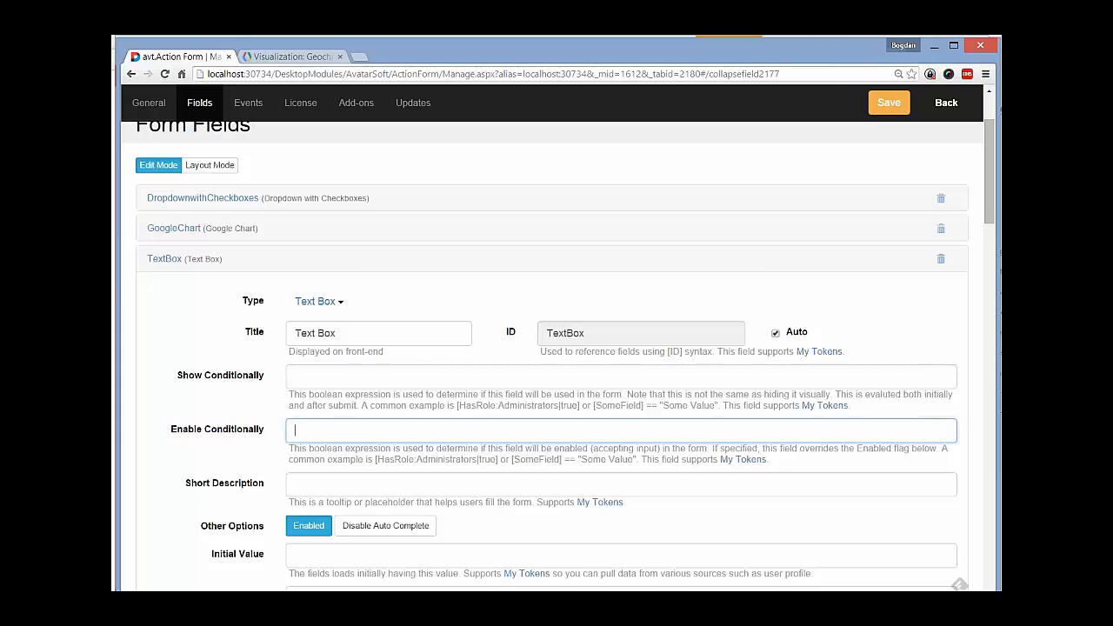
pyautogui.write('[QueryString:')
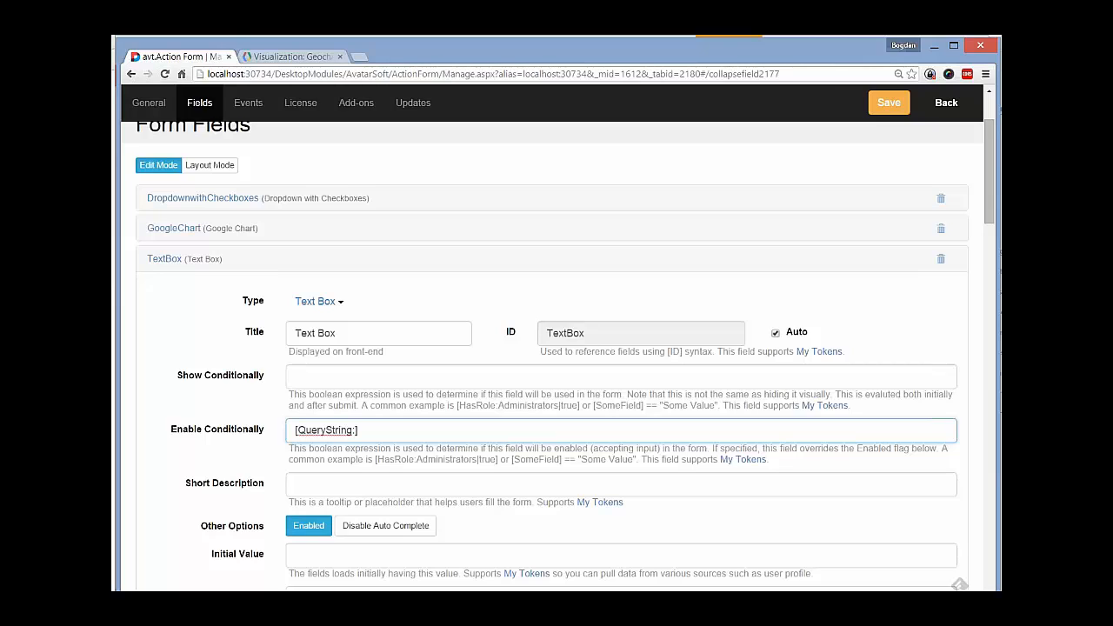
pyautogui.write('id')
pyautogui.moveTo(352, 430); pyautogui.dragTo(299, 431)
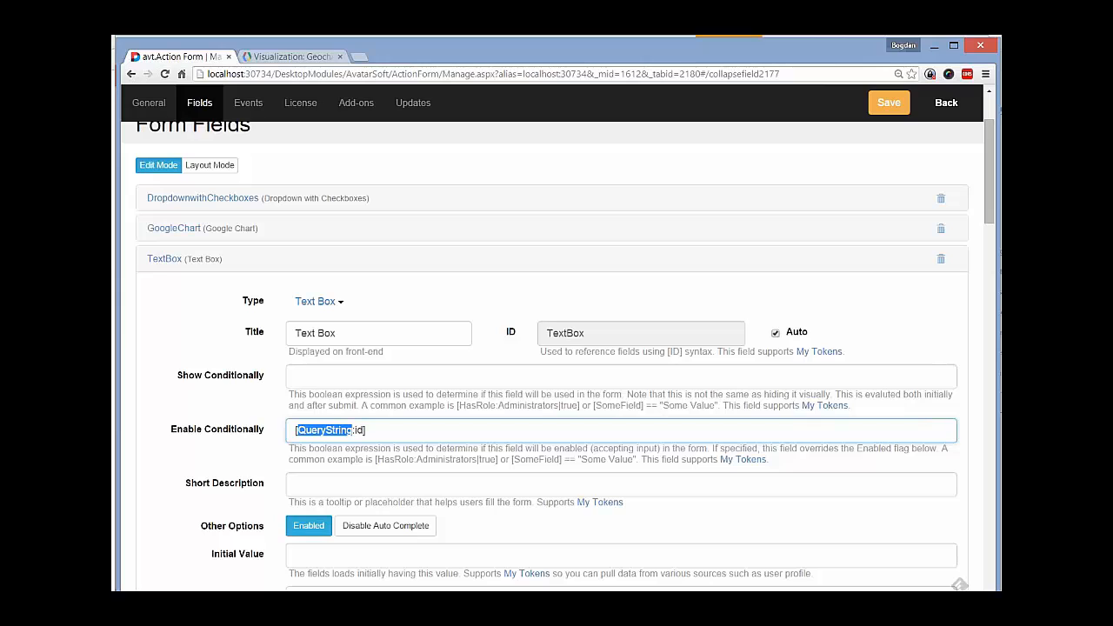
pyautogui.hotkey('ctrl', 'l')
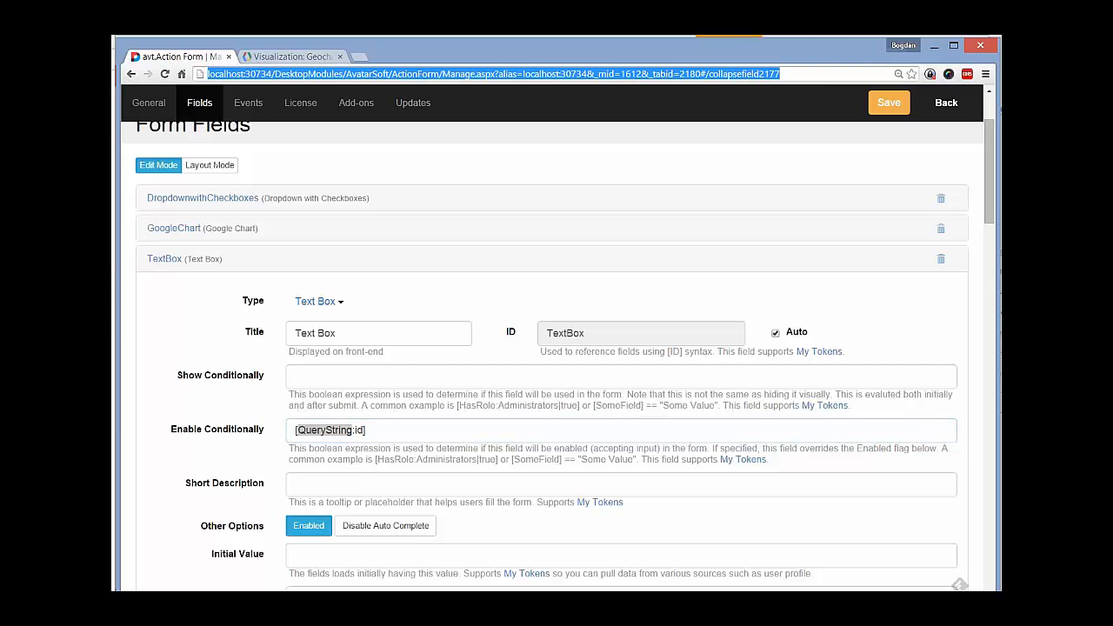
pyautogui.click(362, 431)
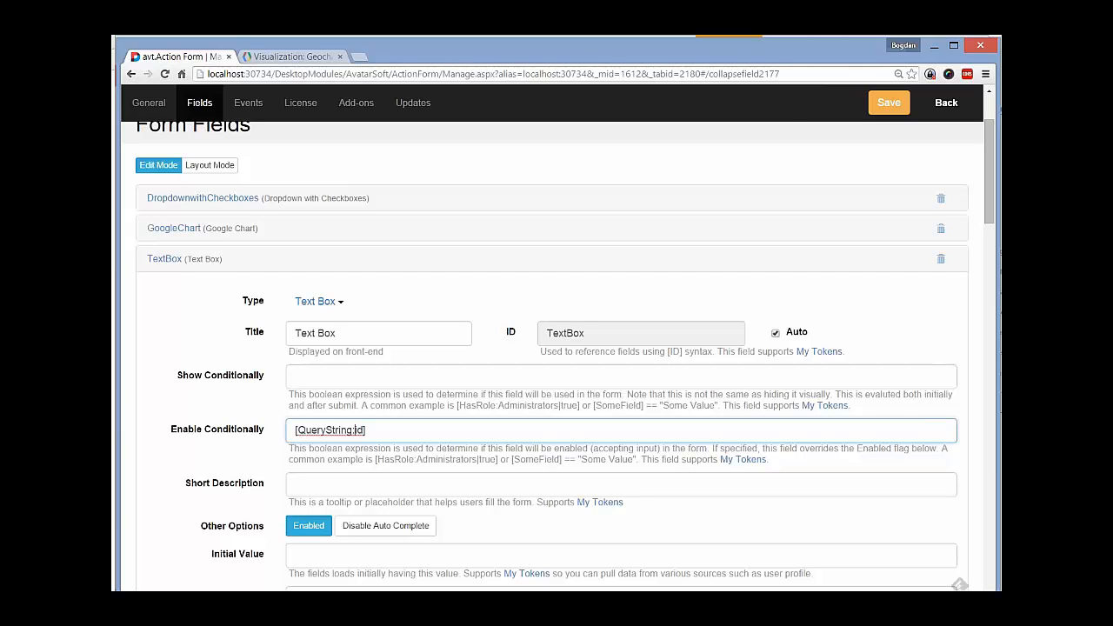
pyautogui.doubleClick(358, 429)
pyautogui.click(367, 431)
pyautogui.write('> 0')
pyautogui.click(889, 103)
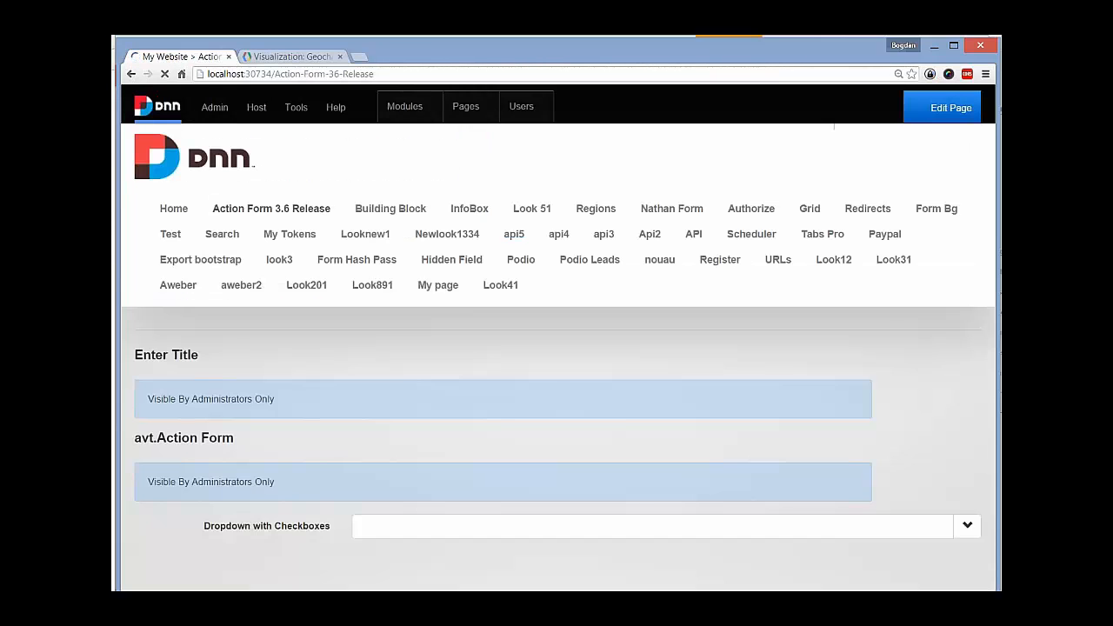
# Examine the Text Box below the Submit button on the form page opened without a query string
pyautogui.scroll(-4, 553, 357)
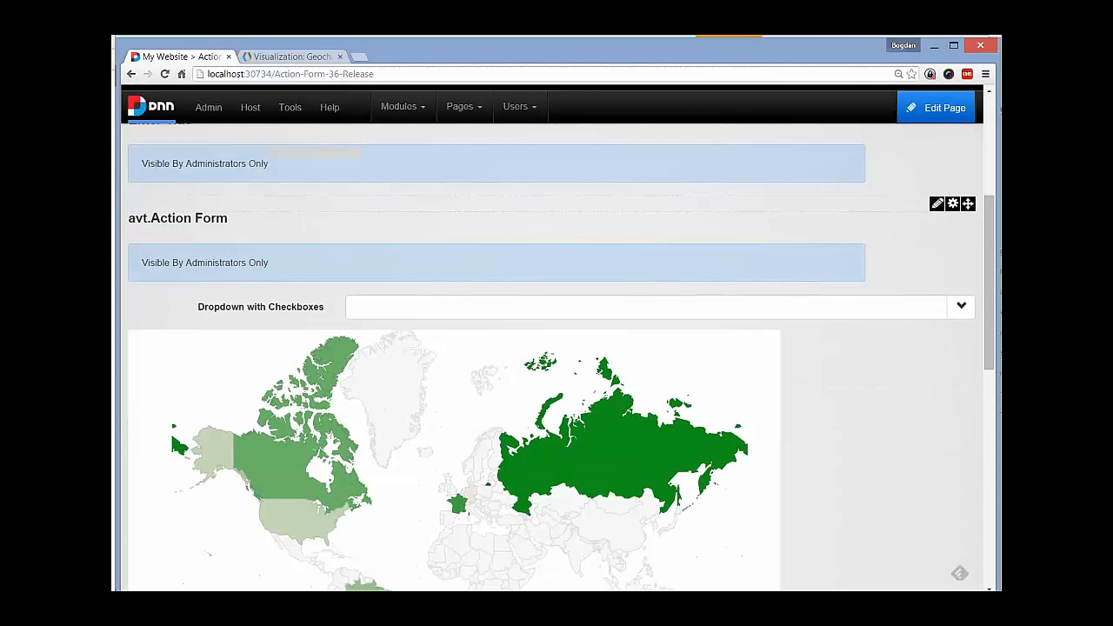
pyautogui.scroll(-4, 553, 356)
pyautogui.moveTo(326, 508); pyautogui.dragTo(284, 508)
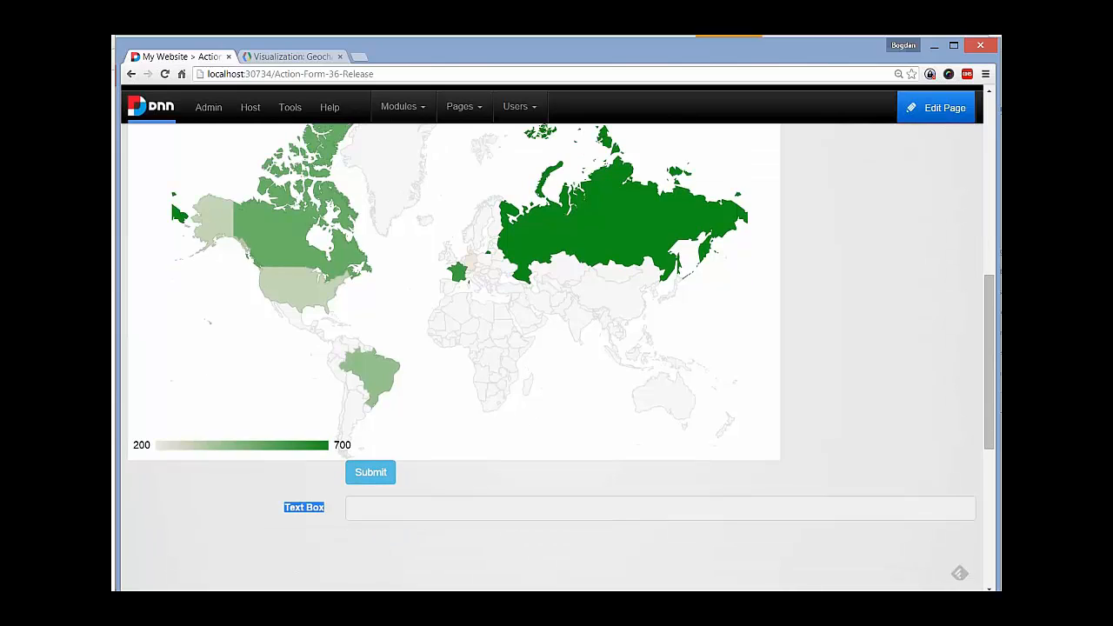
pyautogui.scroll(-1, 553, 356)
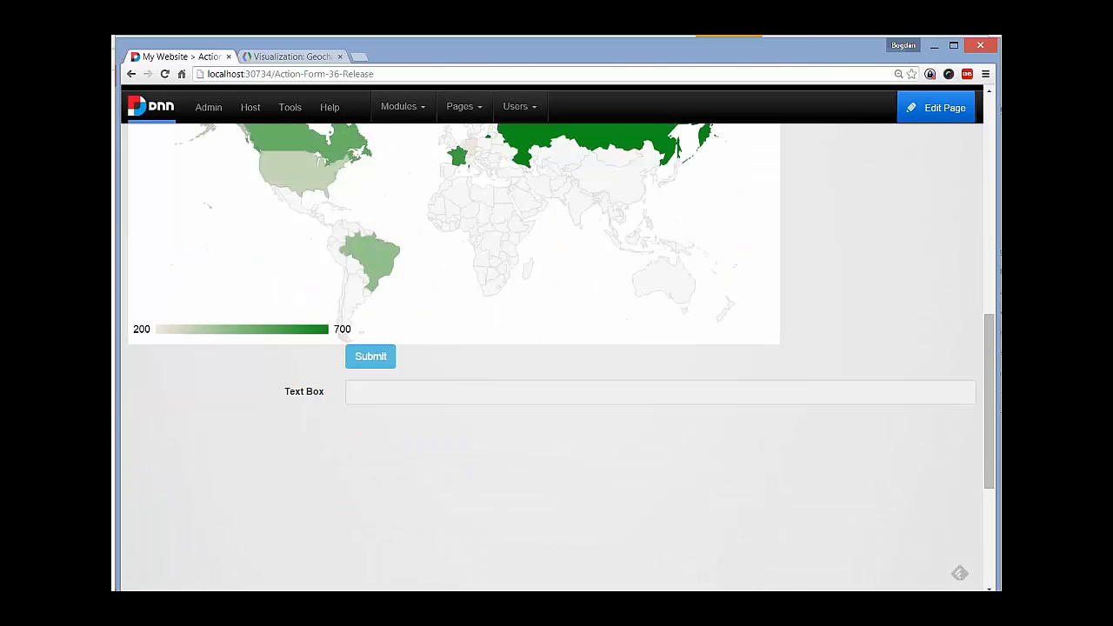
# Reload the form page with ?id=7 added to the address and test whether the Text Box accepts input
pyautogui.write('?idf')
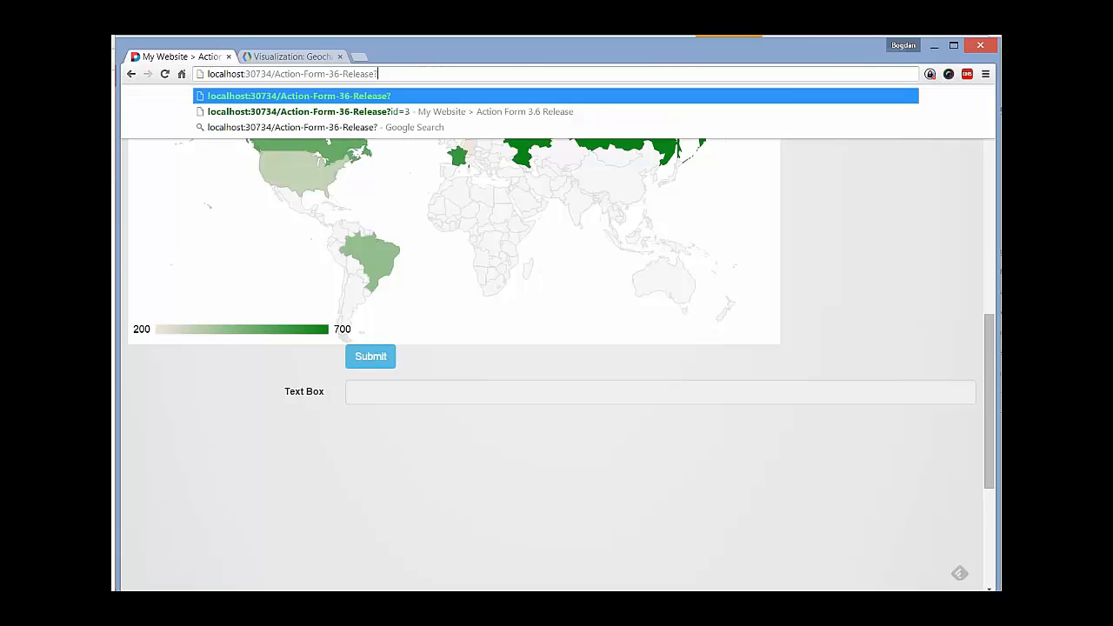
pyautogui.press('BackSpace')
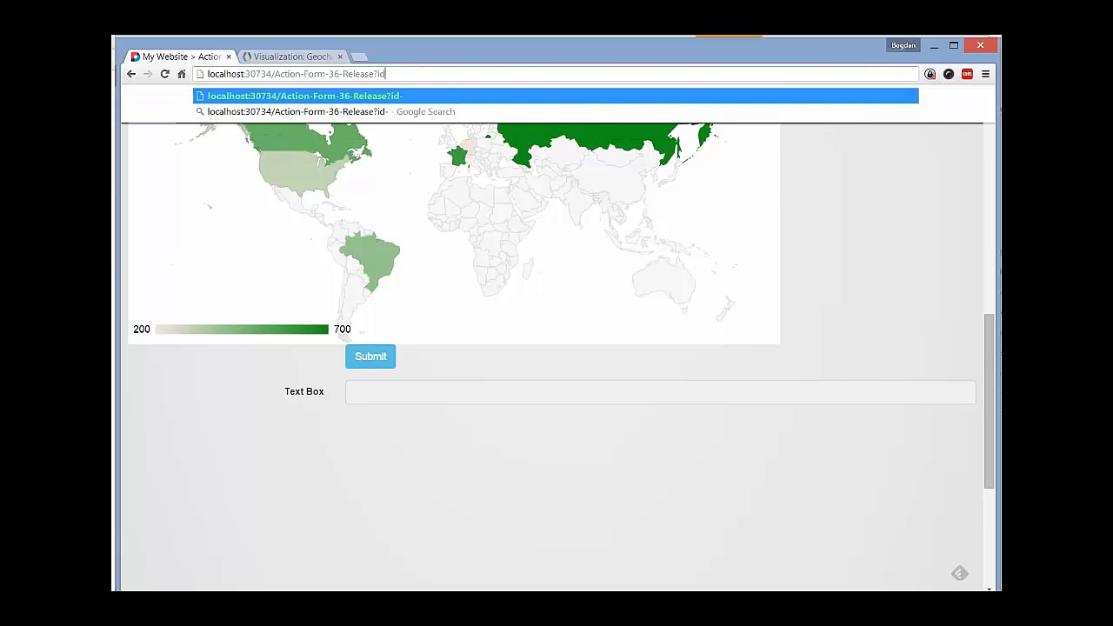
pyautogui.write('=7')
pyautogui.press('Return')
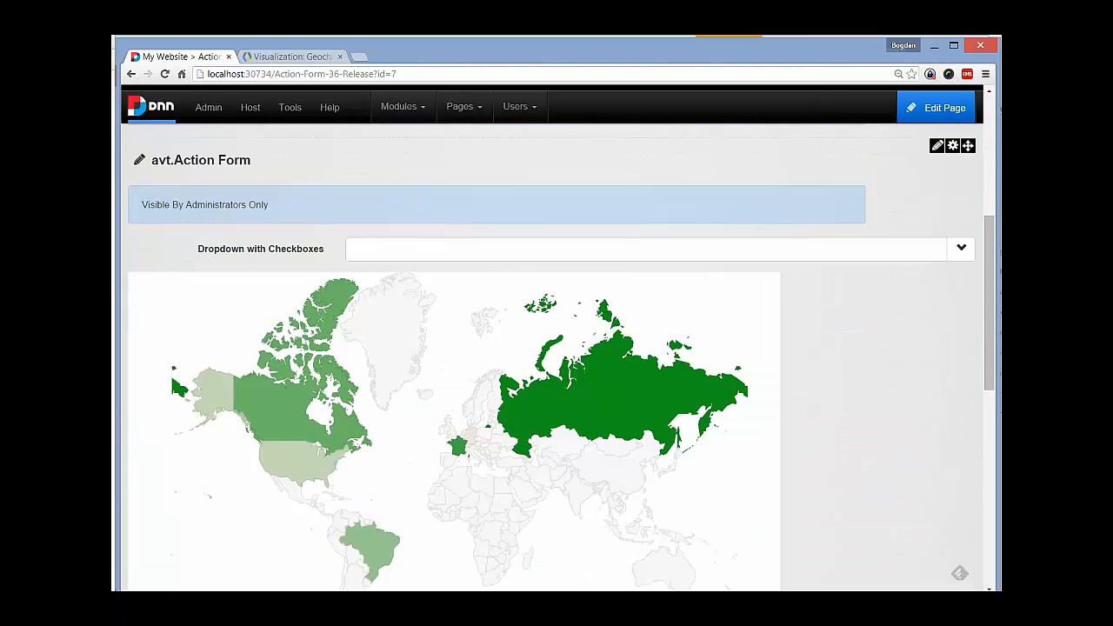
pyautogui.scroll(-3, 552, 357)
pyautogui.click(487, 392)
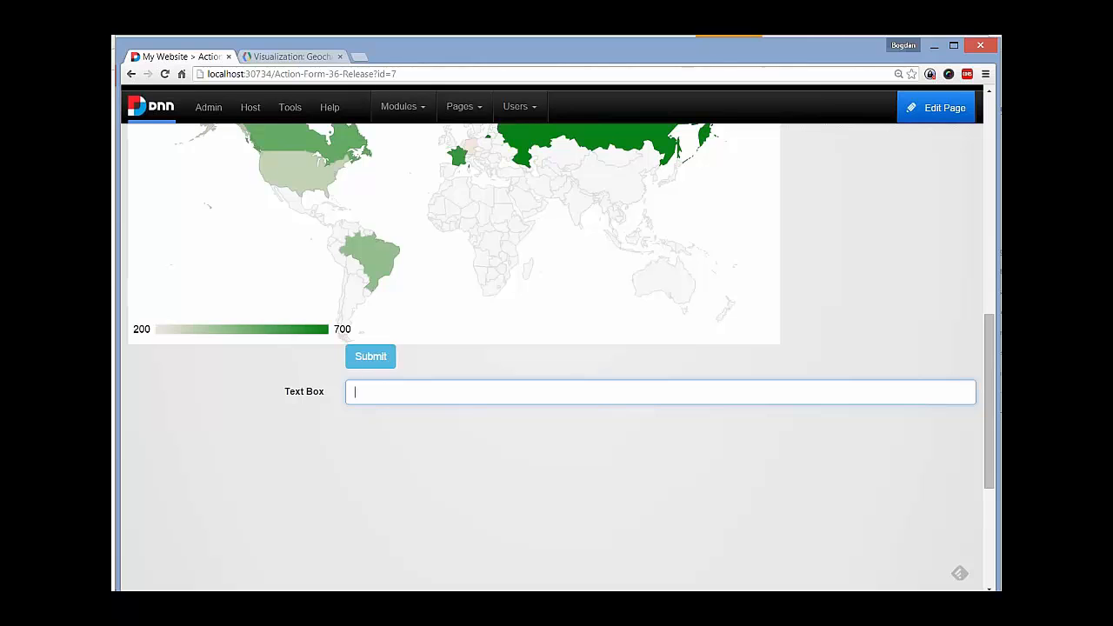
# Return to the form's management page and expand the TextBox field to revisit its Enable Conditionally expression
pyautogui.scroll(1, 552, 357)
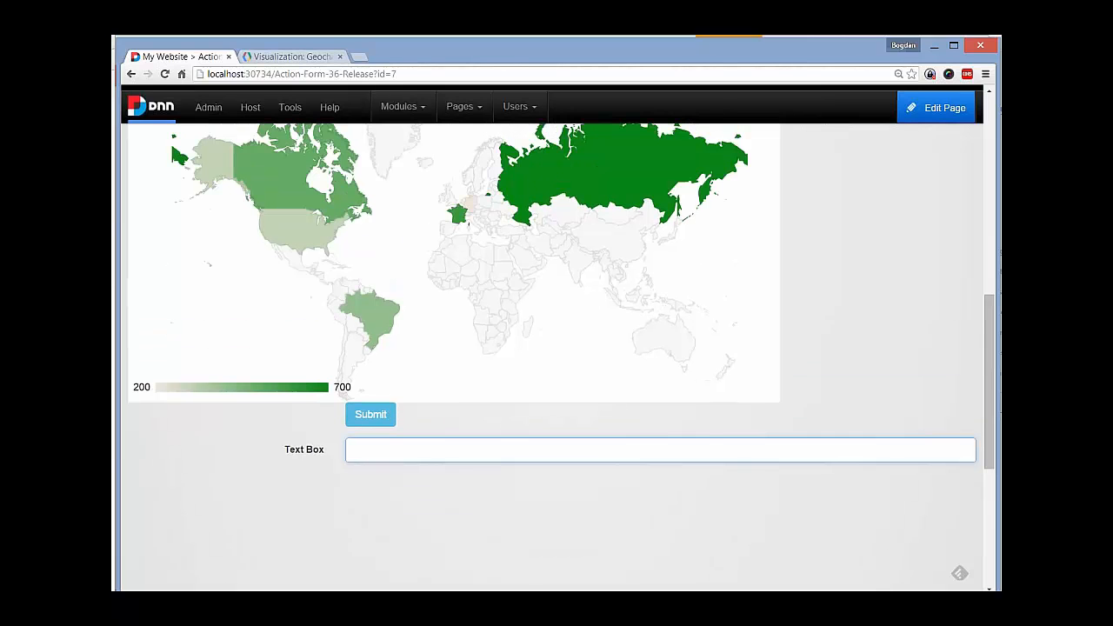
pyautogui.scroll(4, 552, 356)
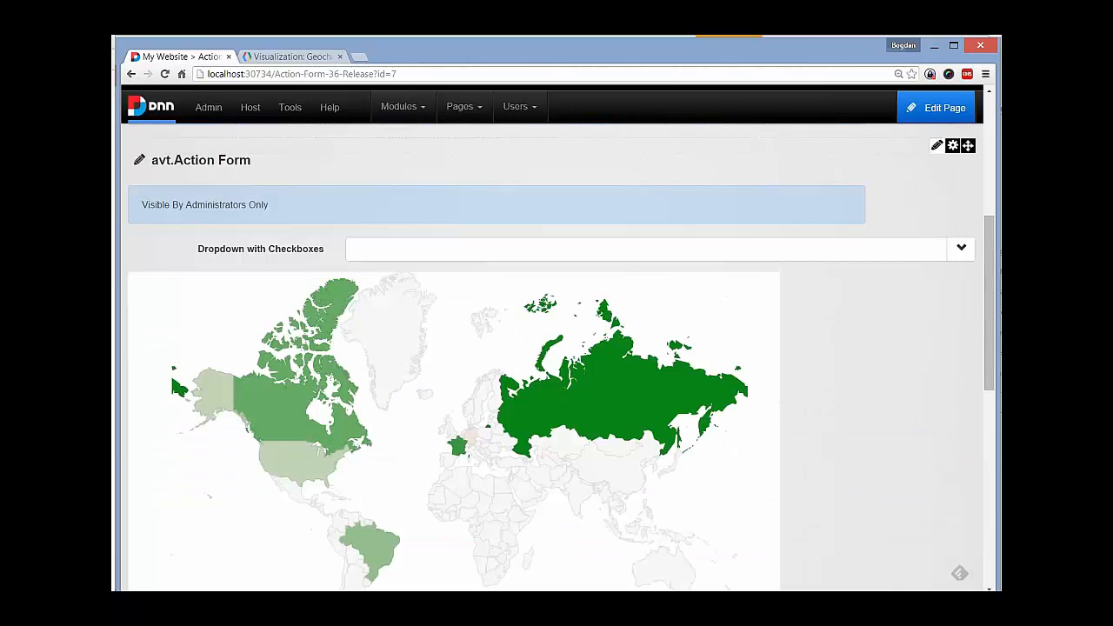
pyautogui.moveTo(953, 146)
pyautogui.click(885, 183)
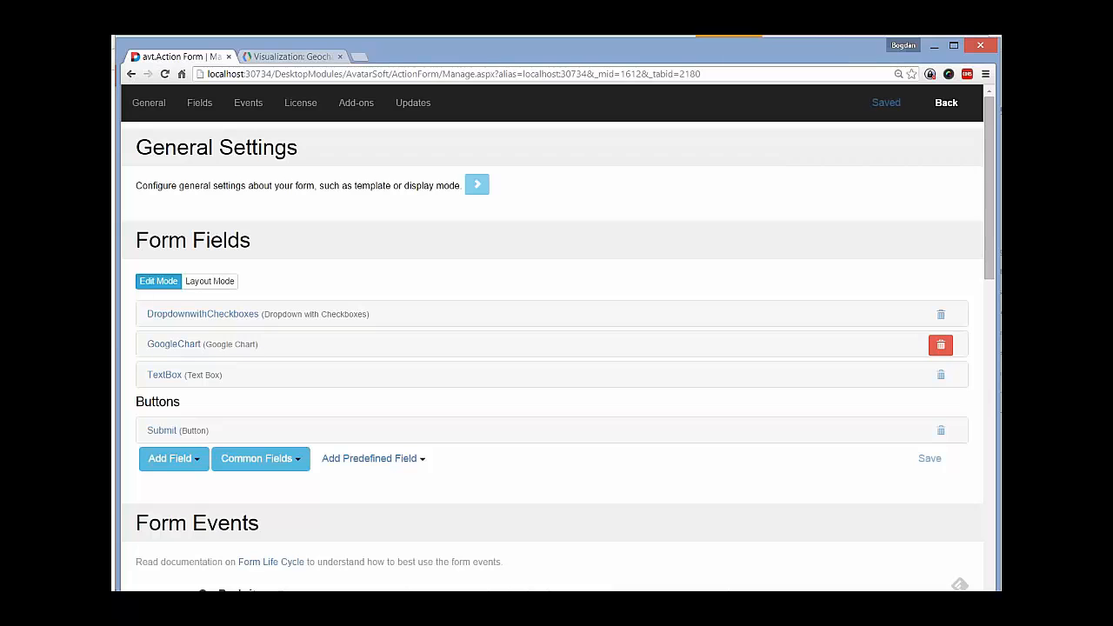
pyautogui.click(165, 374)
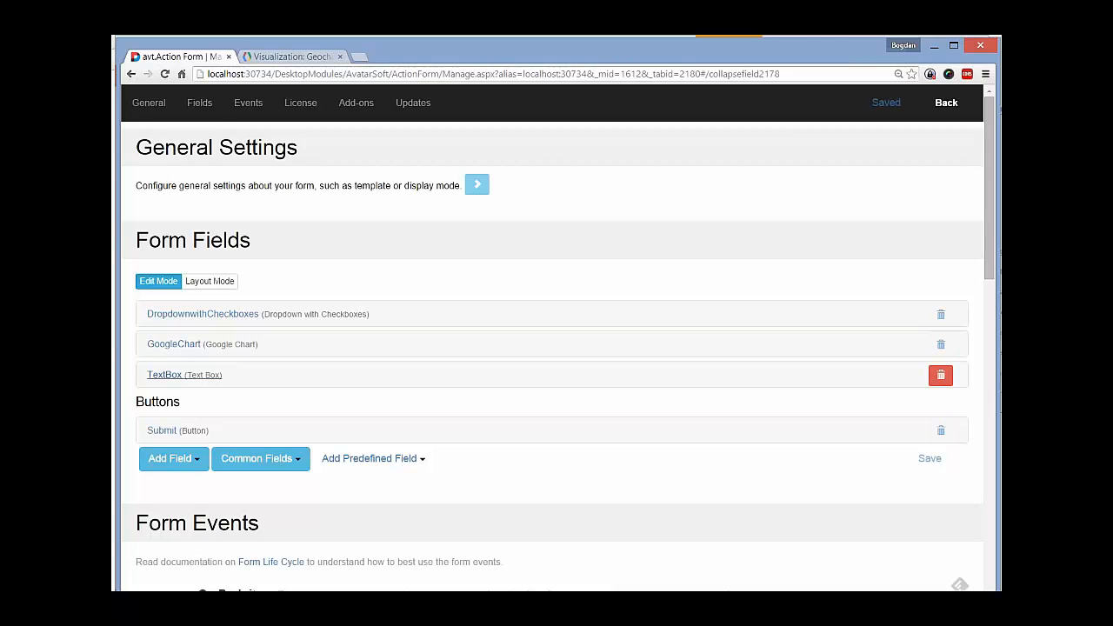
pyautogui.click(383, 431)
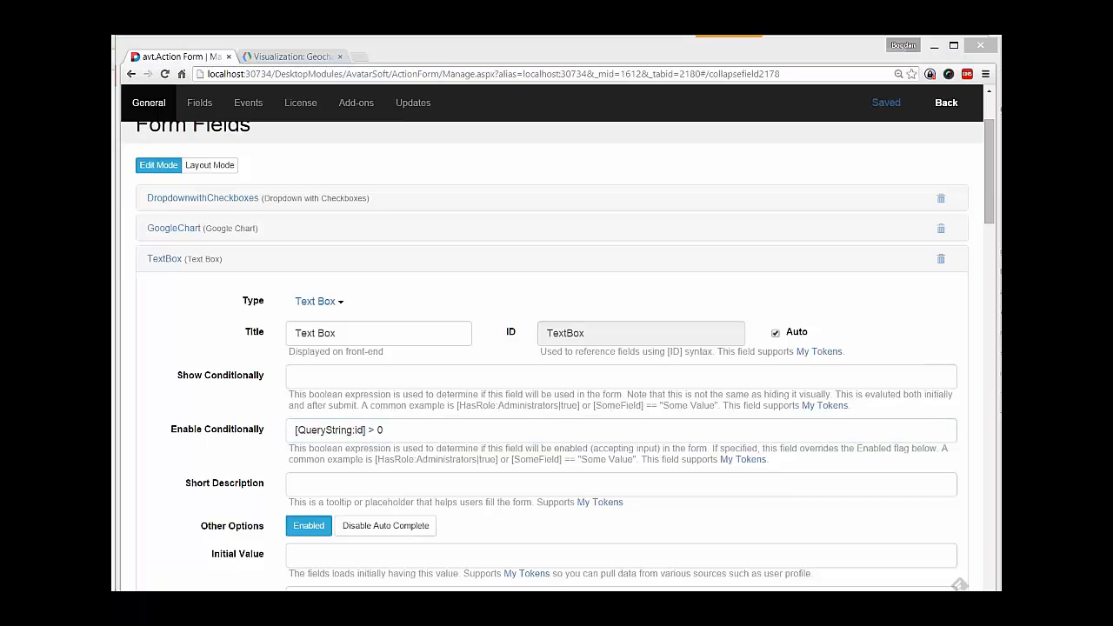
# Switch to PowerPoint and highlight Execute Token on the New features slide
pyautogui.click(426, 586)
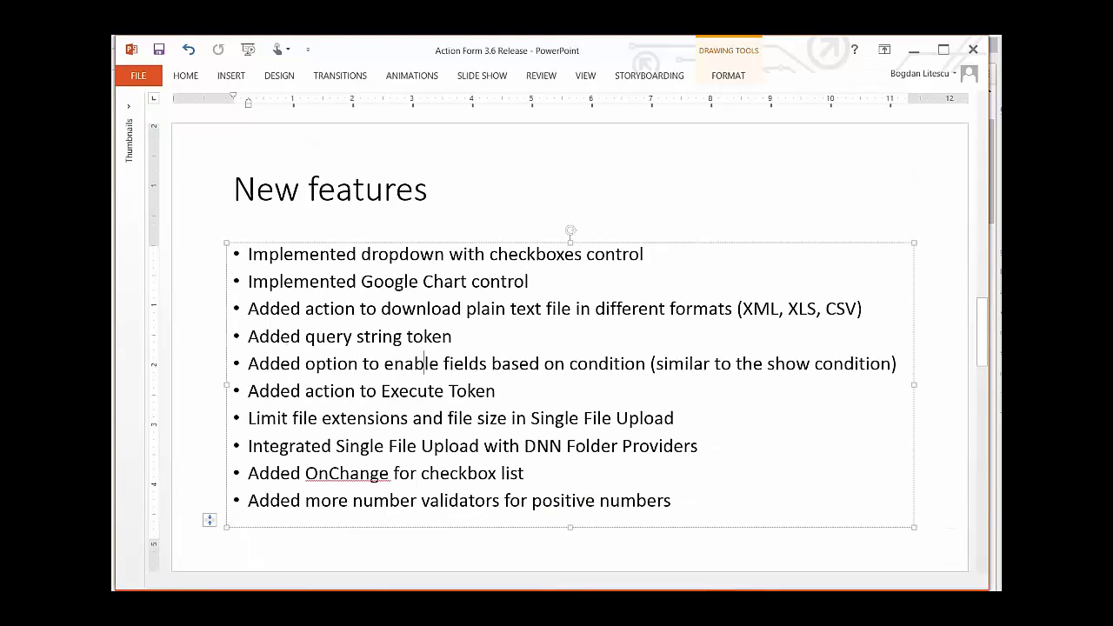
pyautogui.moveTo(500, 392); pyautogui.dragTo(383, 393)
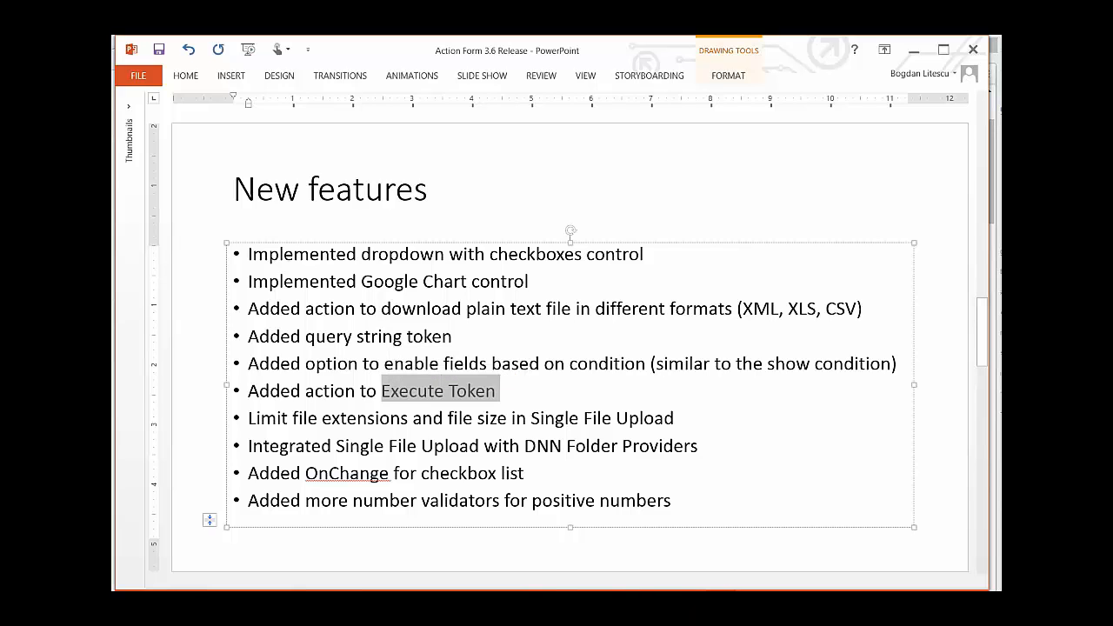
# Switch back to the form manager in Chrome, collapse the TextBox field and expand the Submit button's settings
pyautogui.click(382, 622)
pyautogui.click(383, 621)
pyautogui.click(293, 622)
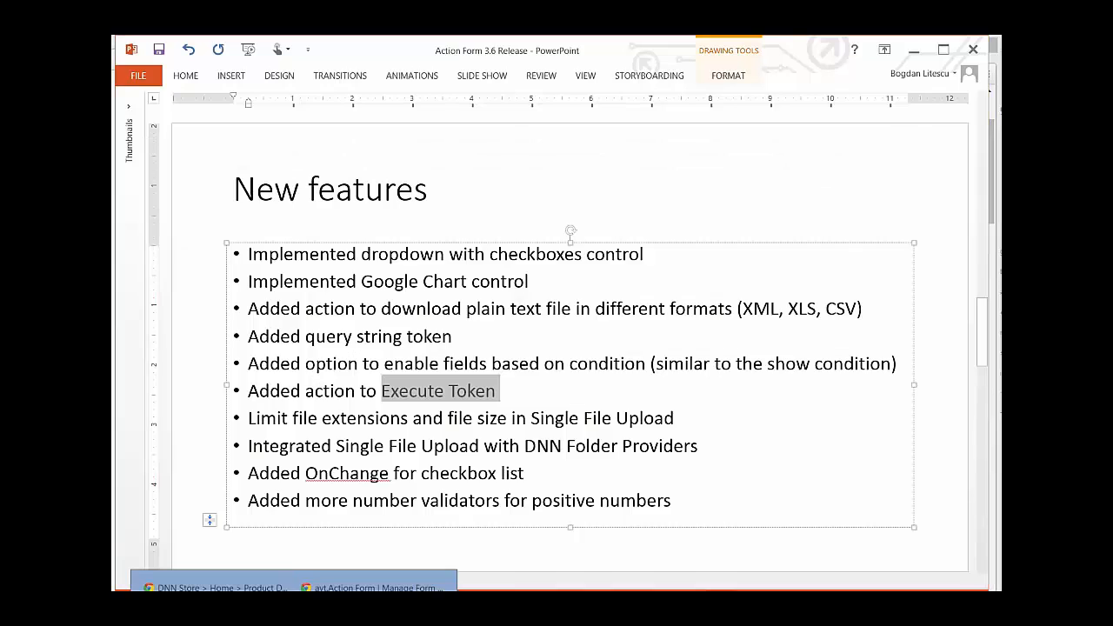
pyautogui.click(373, 585)
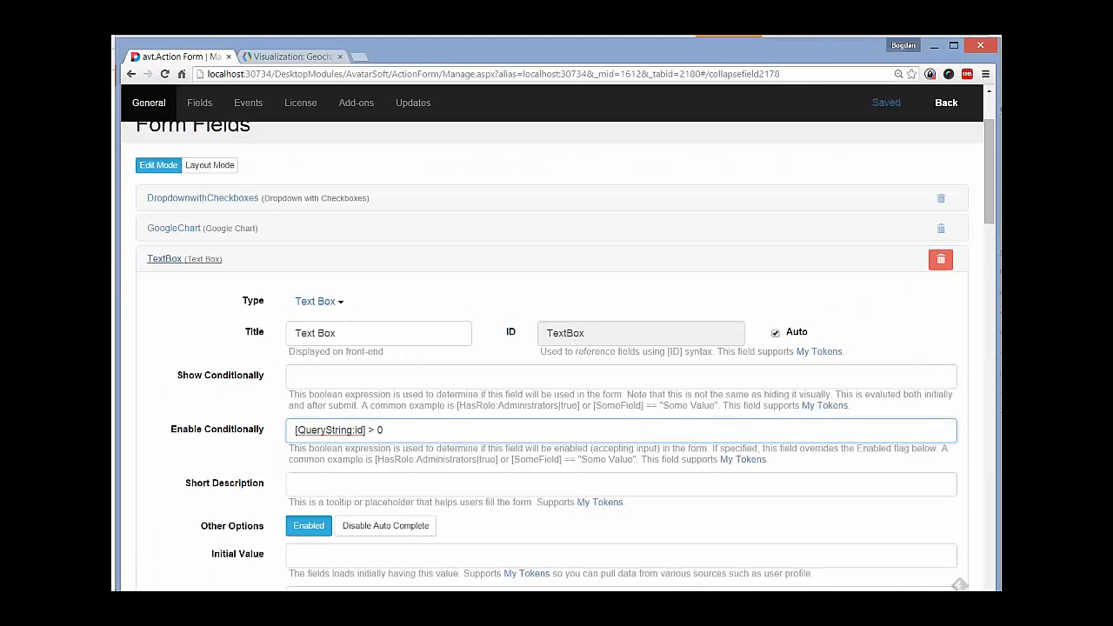
pyautogui.click(164, 258)
pyautogui.click(162, 313)
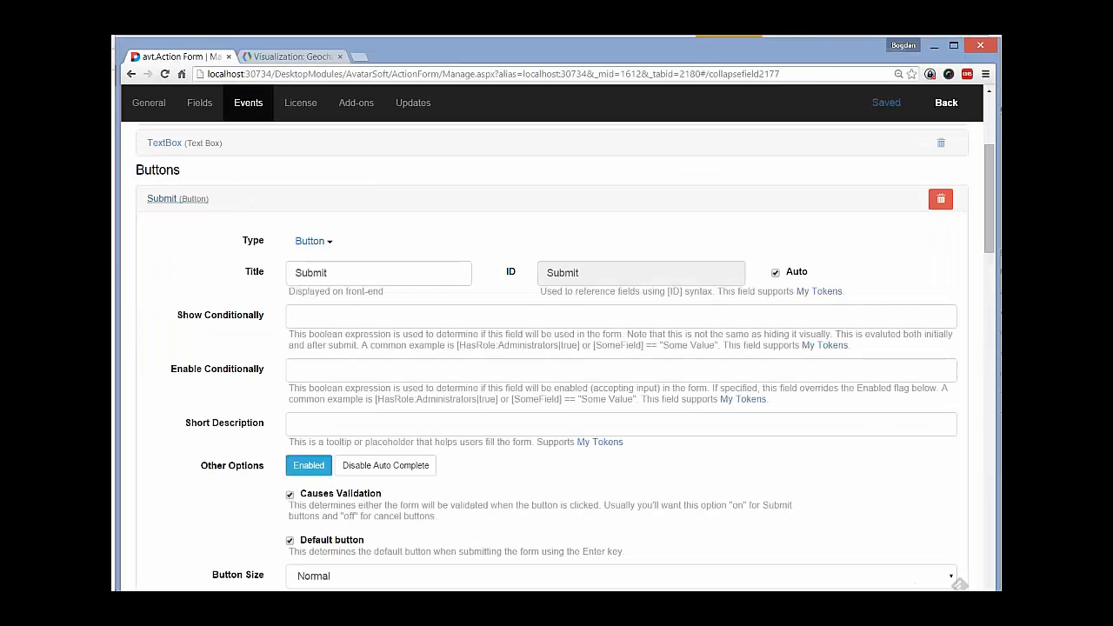
# Add an Inject Form Data action from the Context group to the Submit button's click handler
pyautogui.scroll(-3, 557, 357)
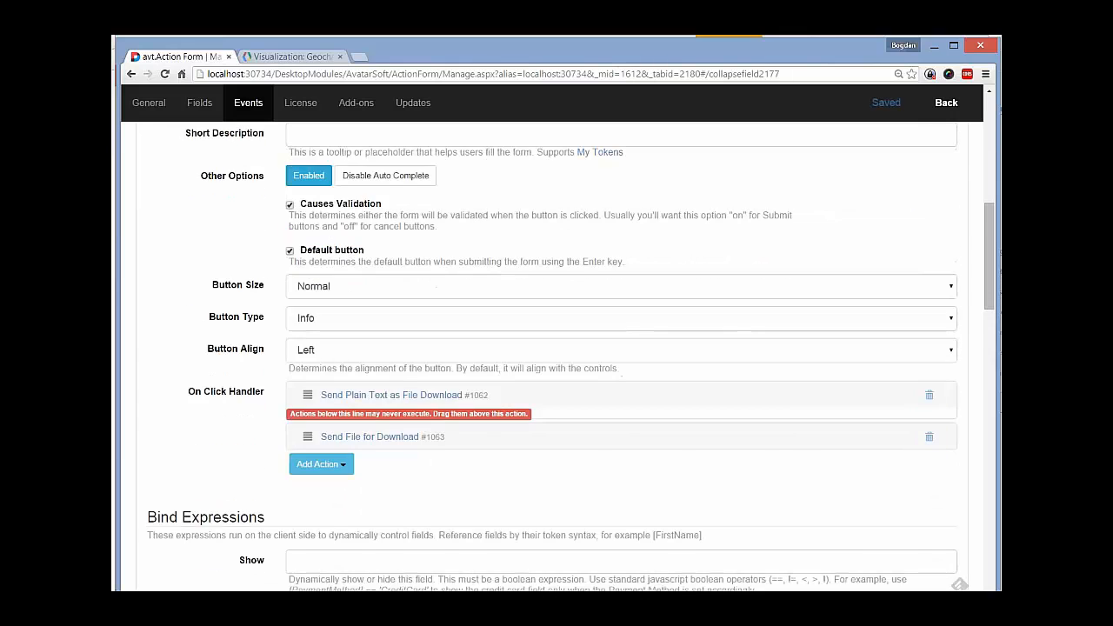
pyautogui.scroll(-1, 321, 348)
pyautogui.click(321, 347)
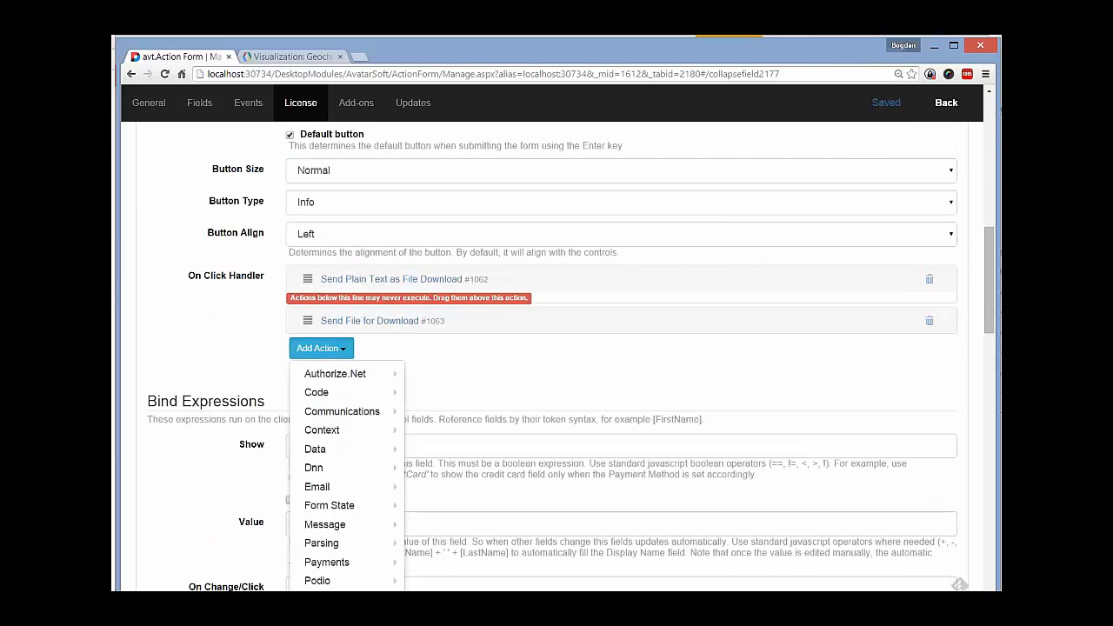
pyautogui.moveTo(330, 430)
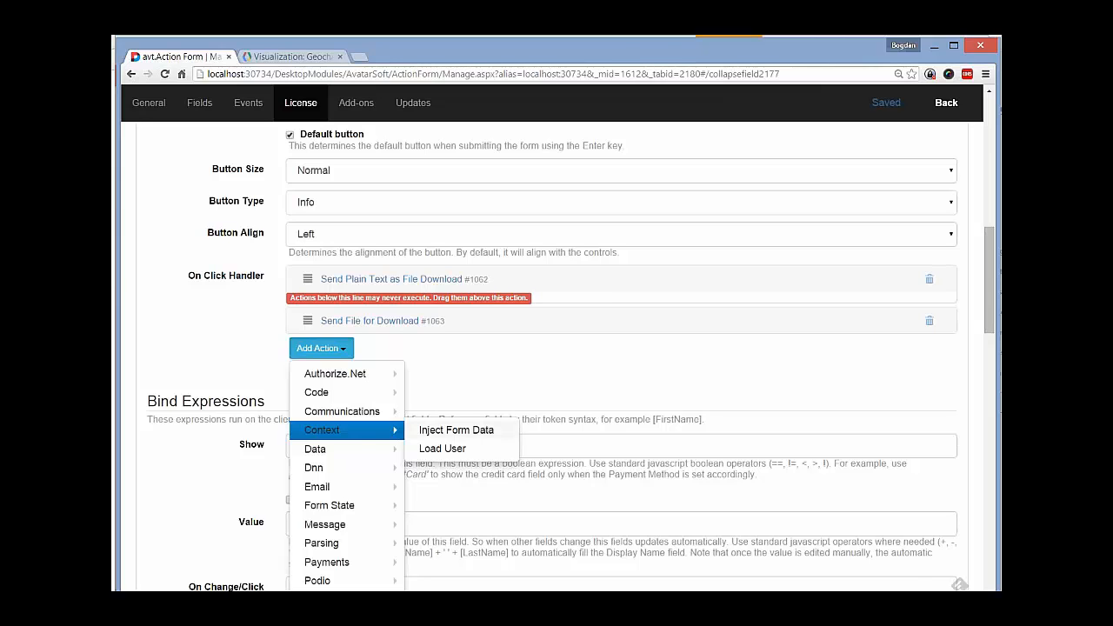
pyautogui.click(456, 429)
pyautogui.scroll(-2, 445, 401)
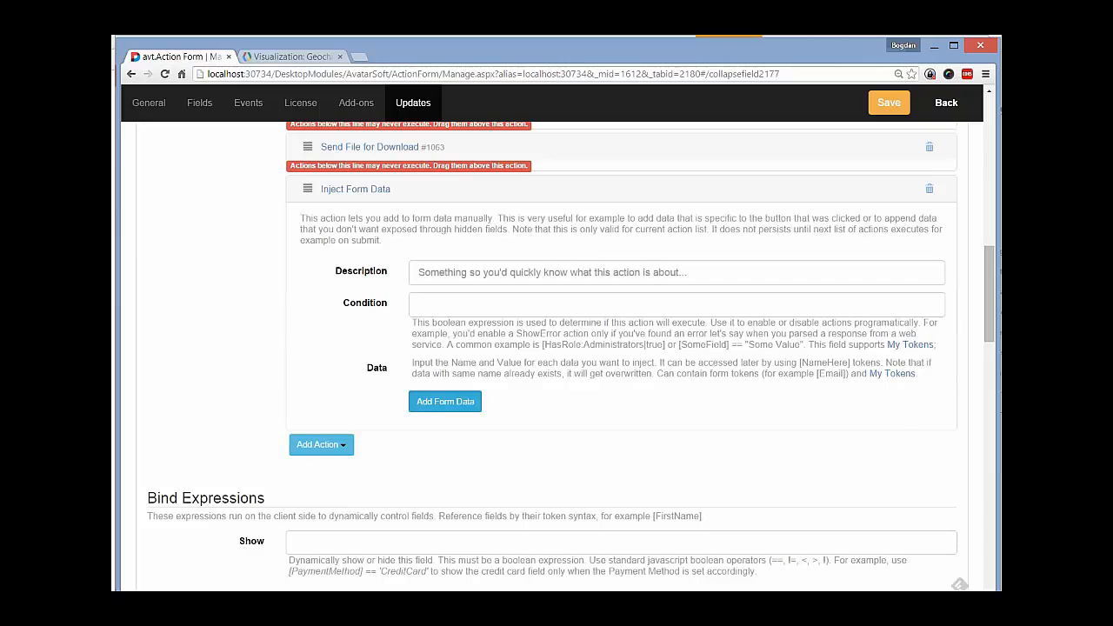
# Add a form data entry named greger with the value [DoSomething] to the Inject Form Data action
pyautogui.click(444, 401)
pyautogui.write('greger')
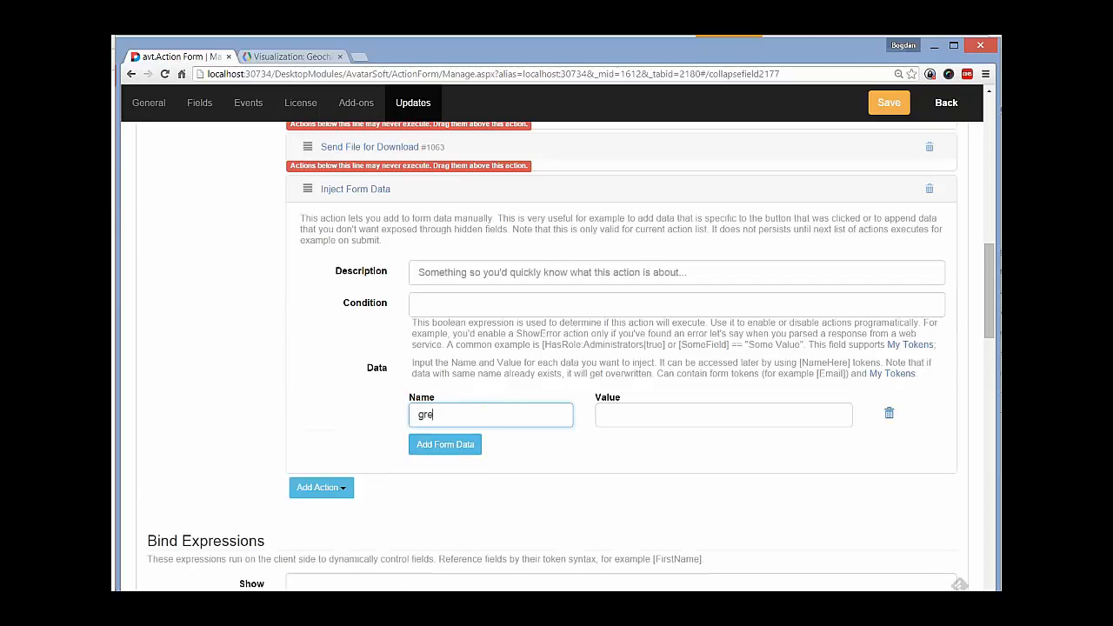
pyautogui.press('Tab')
pyautogui.write('[')
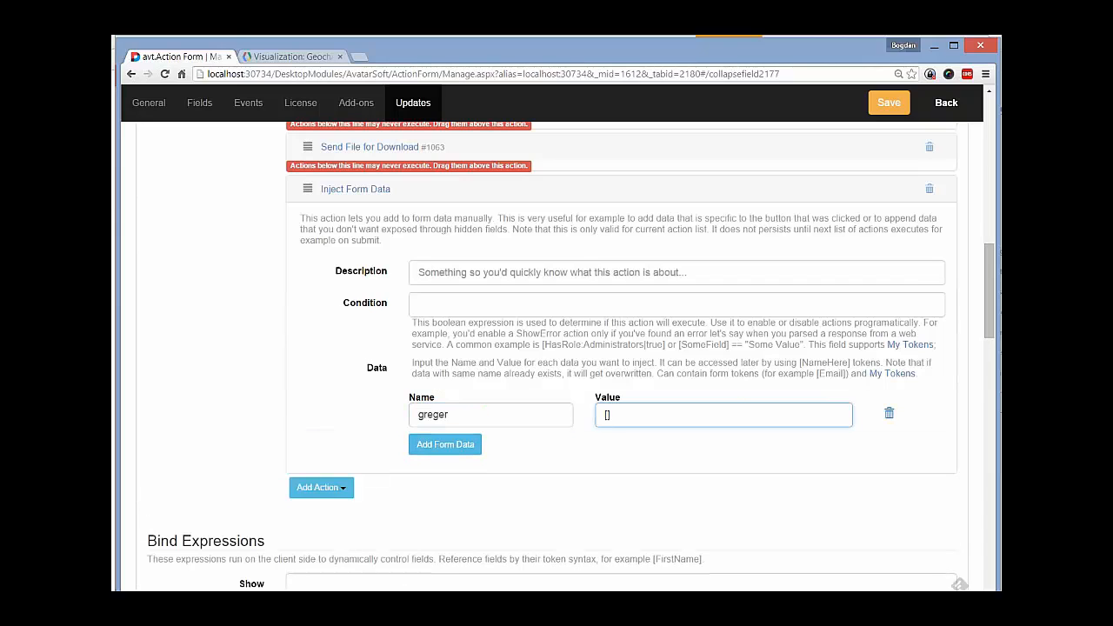
pyautogui.write('DisplayN')
pyautogui.press('BackSpace')
pyautogui.press('BackSpace')
pyautogui.press('BackSpace')
pyautogui.press('BackSpace')
pyautogui.press('BackSpace')
pyautogui.press('BackSpace')
pyautogui.press('BackSpace')
pyautogui.write('Sometibng]')
pyautogui.hotkey('ctrl', 'a')
pyautogui.write('[DoSomething]')
pyautogui.hotkey('ctrl', 'a')
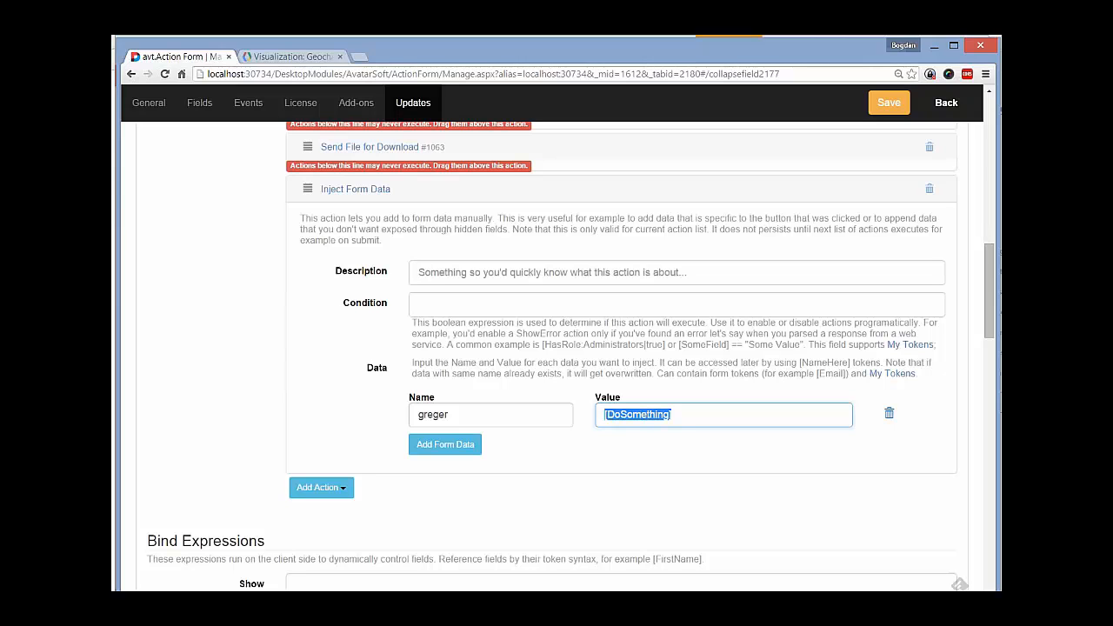
# Delete the Inject Form Data action from the Submit button's click handler
pyautogui.scroll(1, 622, 356)
pyautogui.click(929, 247)
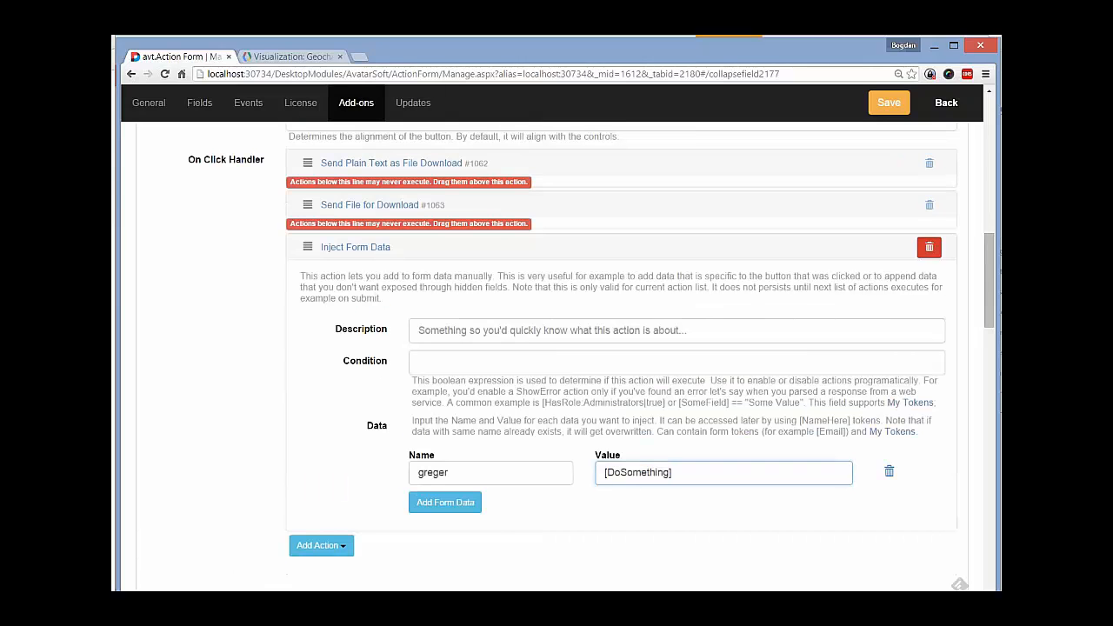
pyautogui.click(355, 247)
# Add an Execute Token action to the Submit button's click handler with the token expression [DoSomething]
pyautogui.click(320, 273)
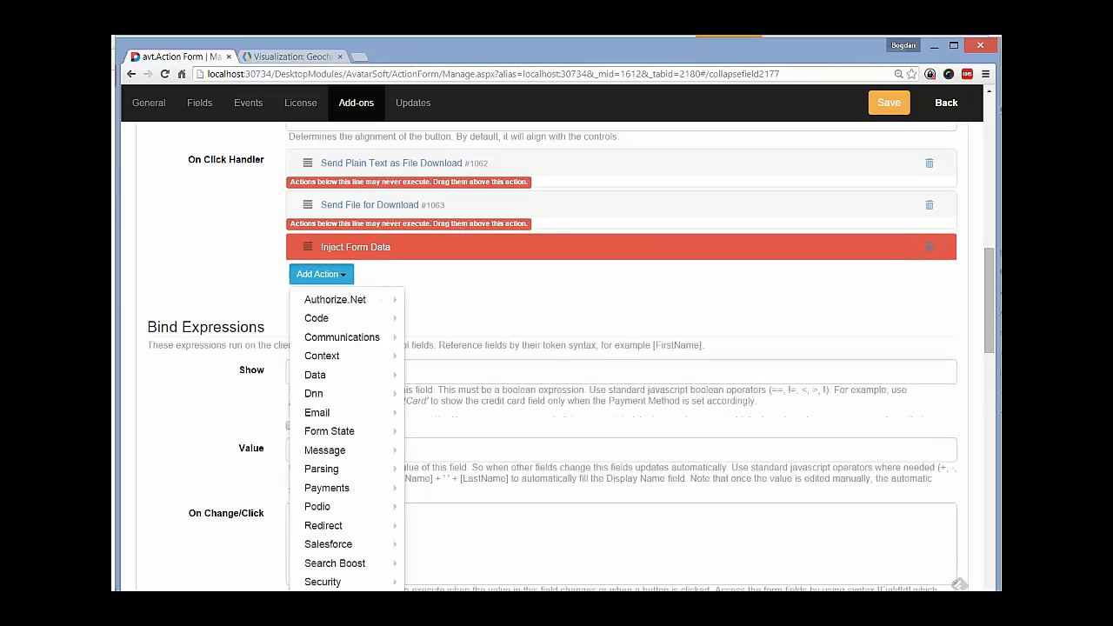
pyautogui.moveTo(317, 318)
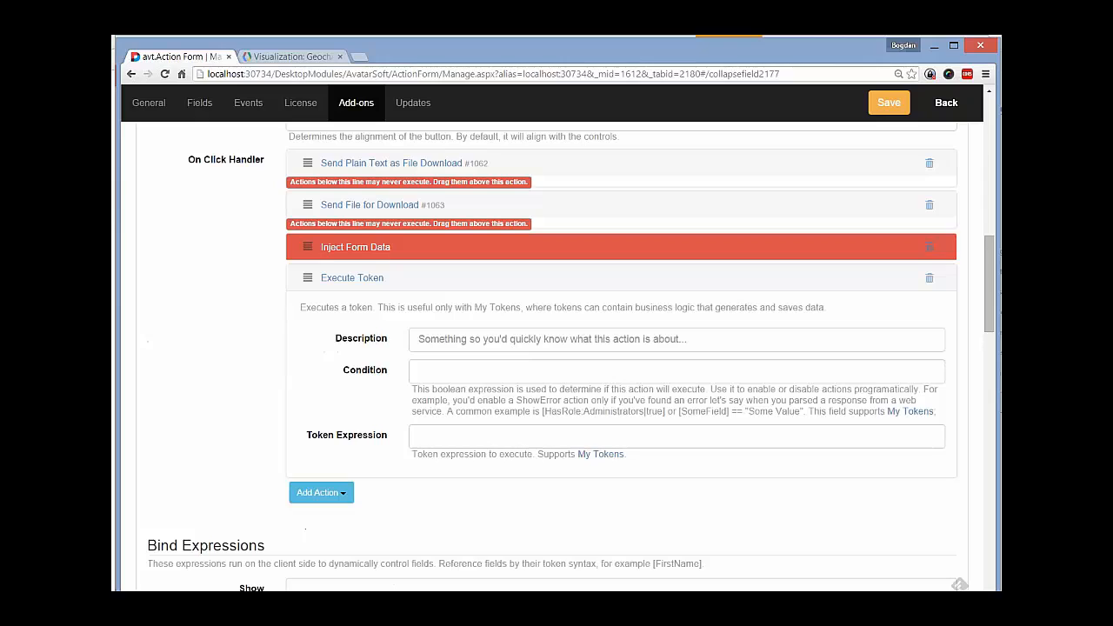
pyautogui.click(470, 437)
pyautogui.write('[DoSomething]')
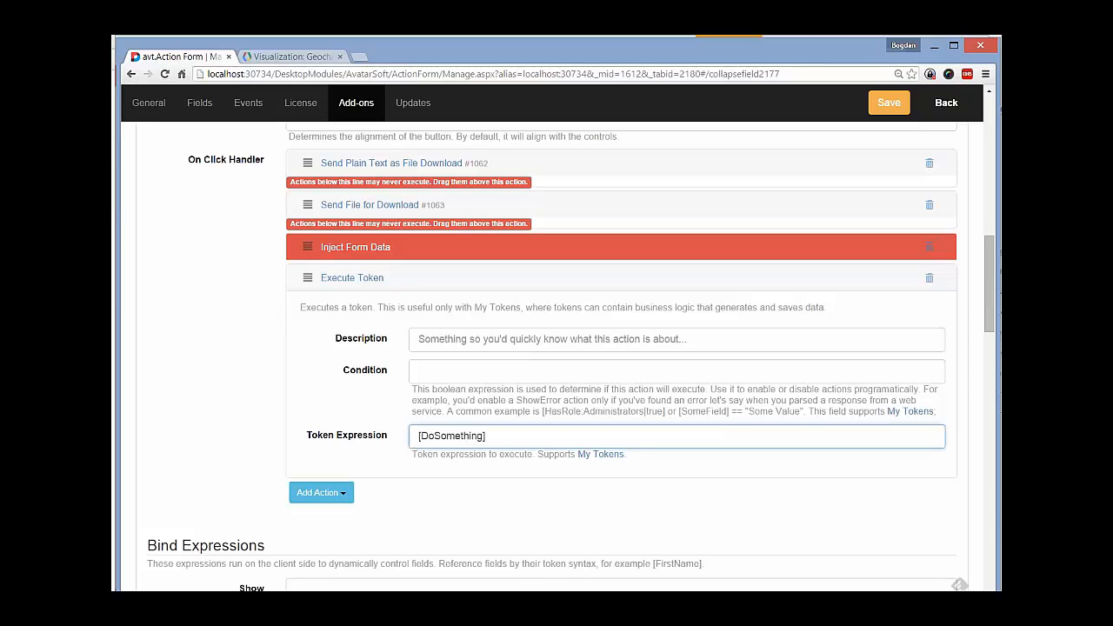
# Switch to PowerPoint, place the cursor at the Single File Upload limits bullet on the New features slide, and return to Chrome
pyautogui.hotkey('alt', 'Tab')
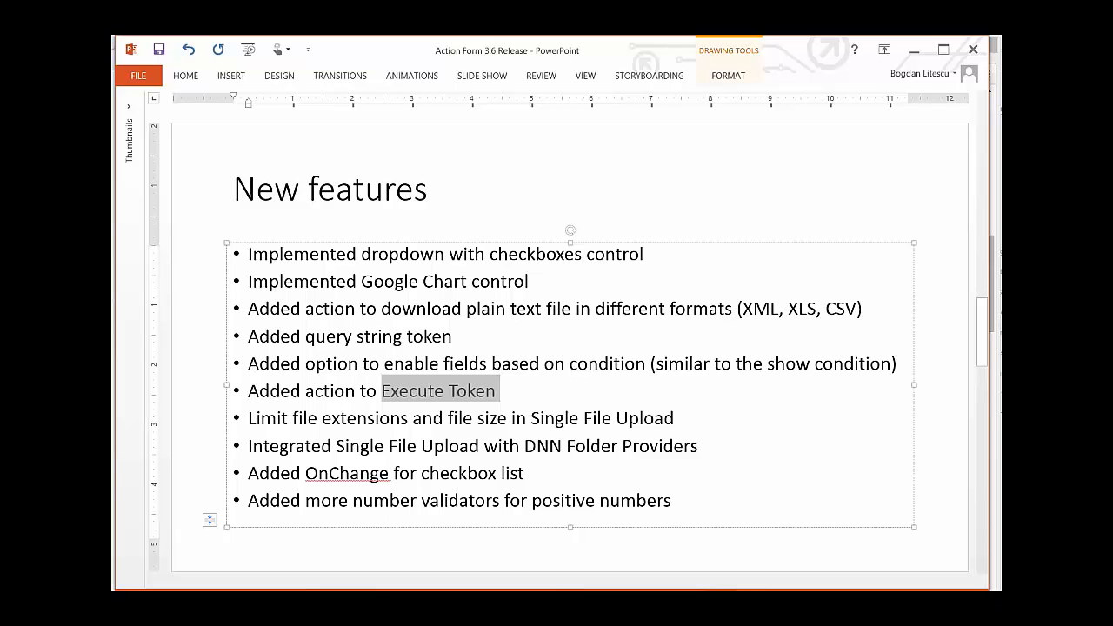
pyautogui.click(248, 418)
pyautogui.hotkey('alt', 'Tab')
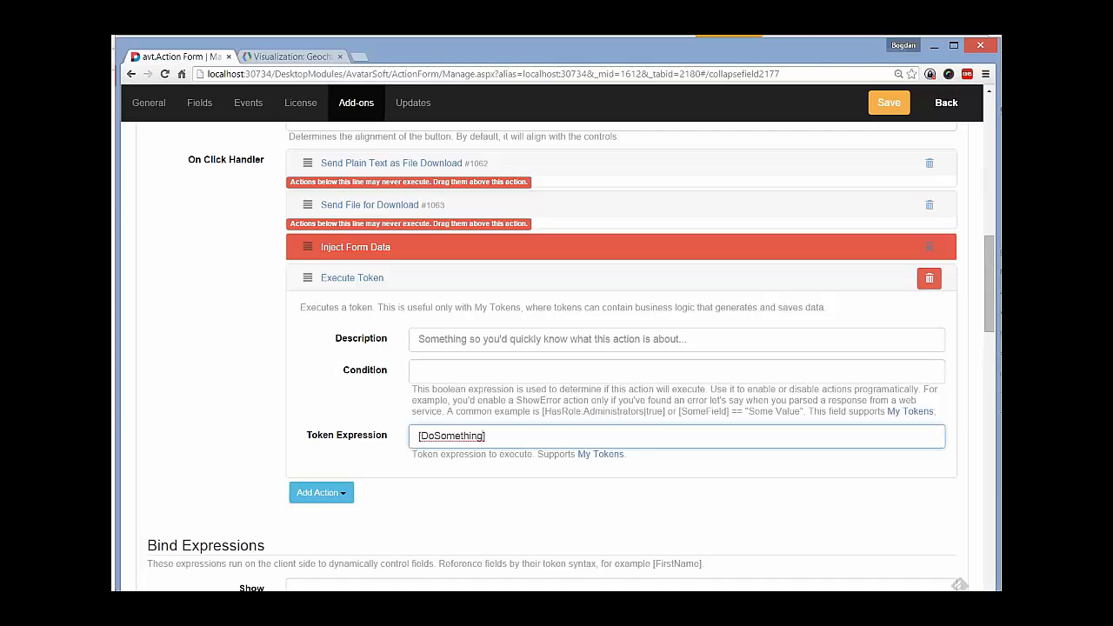
# Collapse the Execute Token action and the Submit button, and add a Single File Upload field to the form
pyautogui.click(352, 277)
pyautogui.scroll(5, 351, 282)
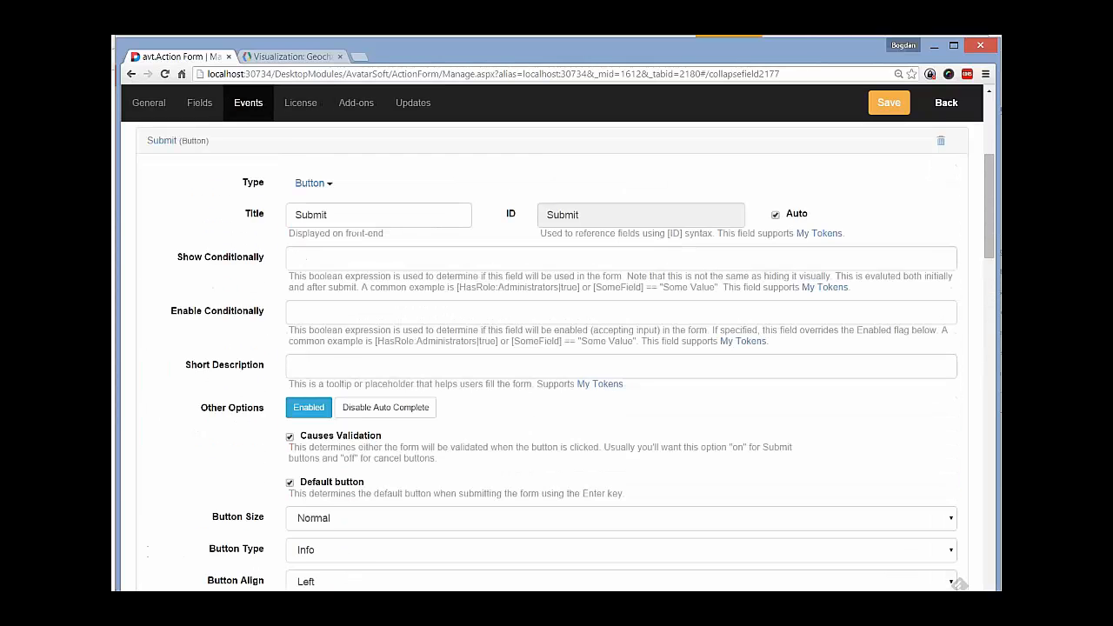
pyautogui.click(165, 257)
pyautogui.click(169, 284)
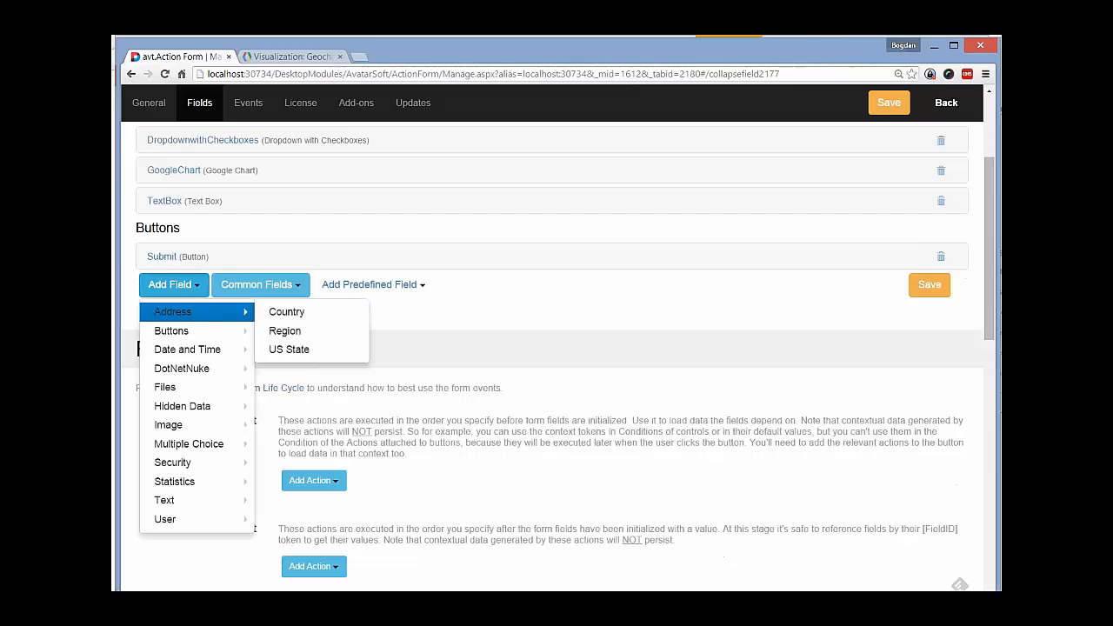
pyautogui.moveTo(165, 387)
pyautogui.click(310, 387)
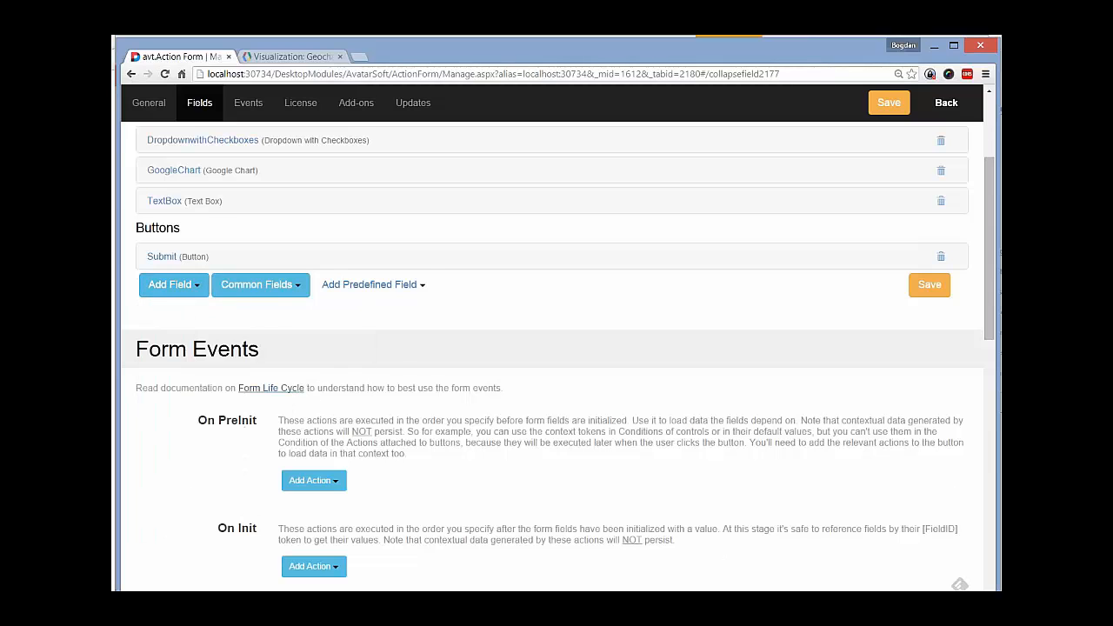
pyautogui.scroll(-2, 556, 348)
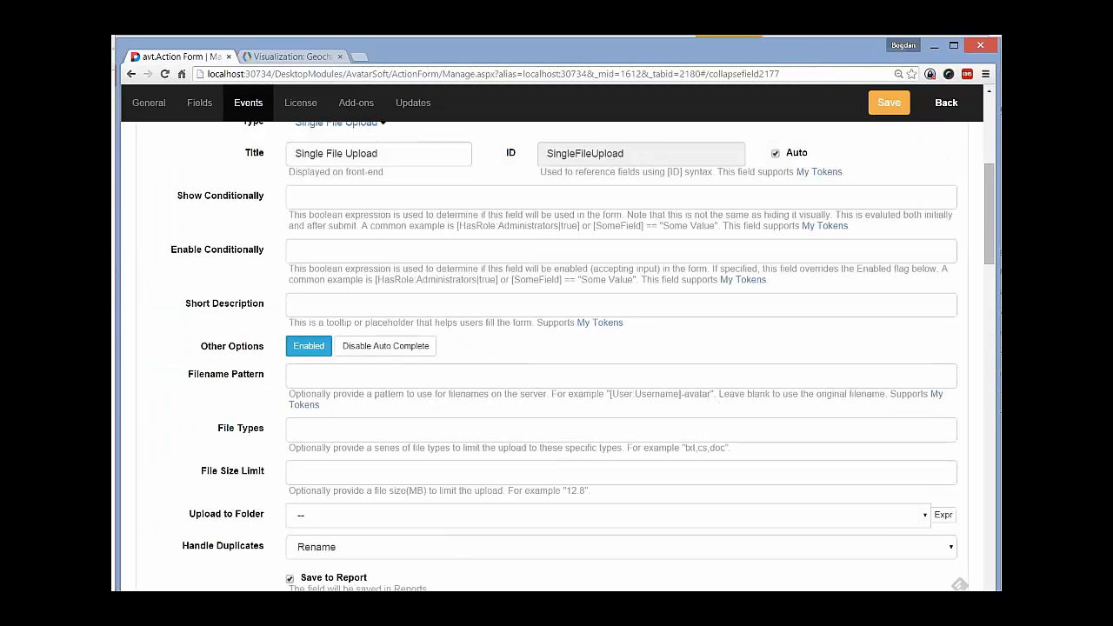
# Restrict the Single File Upload field to the file types txt,docx,pdf with a file size limit of 100 MB
pyautogui.scroll(-1, 556, 348)
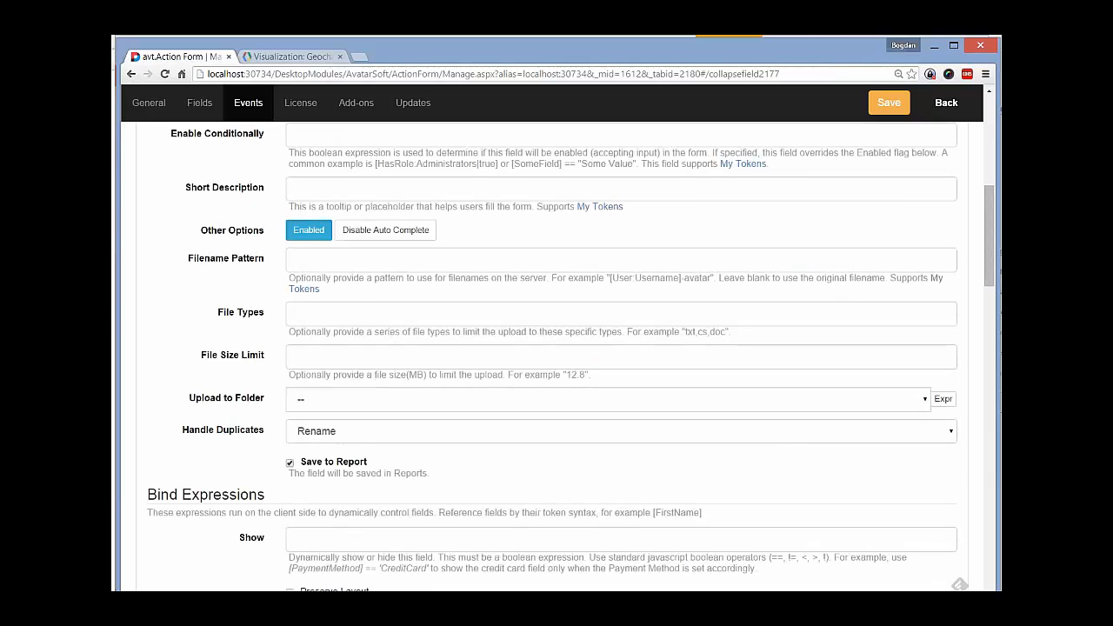
pyautogui.click(621, 314)
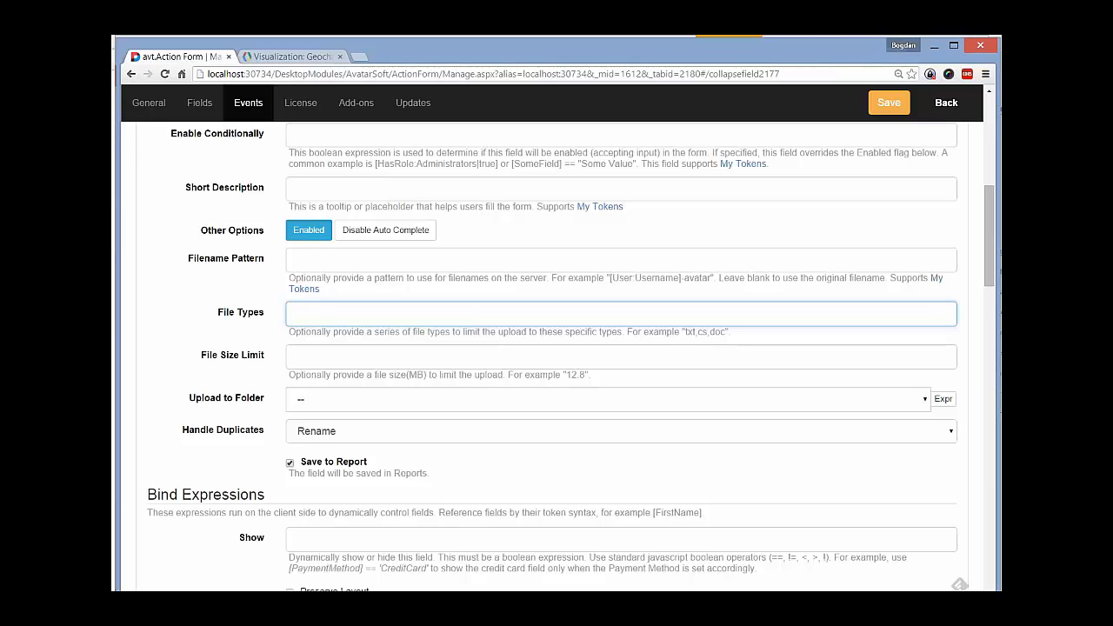
pyautogui.write('txt,docx,pdf')
pyautogui.press('Tab')
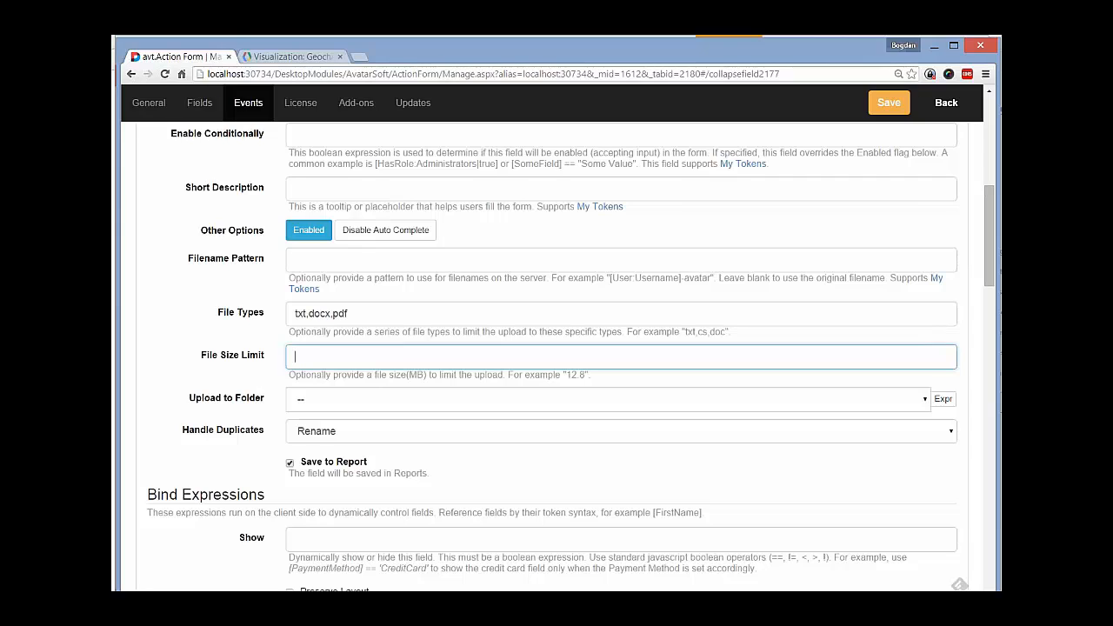
pyautogui.write('100')
pyautogui.press('Tab')
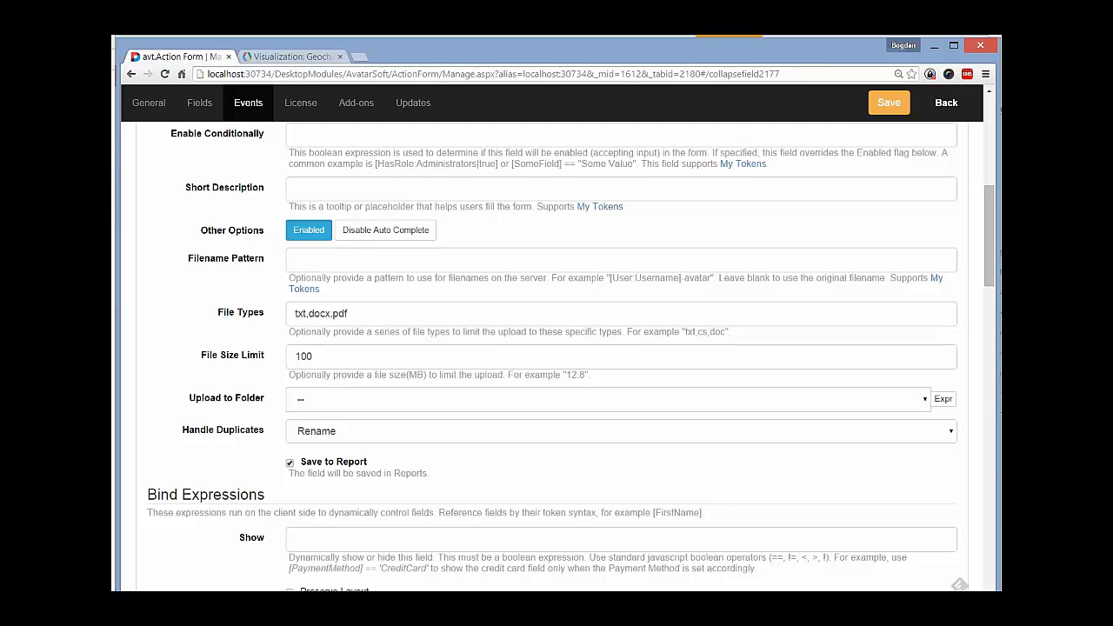
# Review the upload field's settings, point out the OnChange bullet on the New features slide in PowerPoint, and switch back to Chrome
pyautogui.scroll(2, 557, 348)
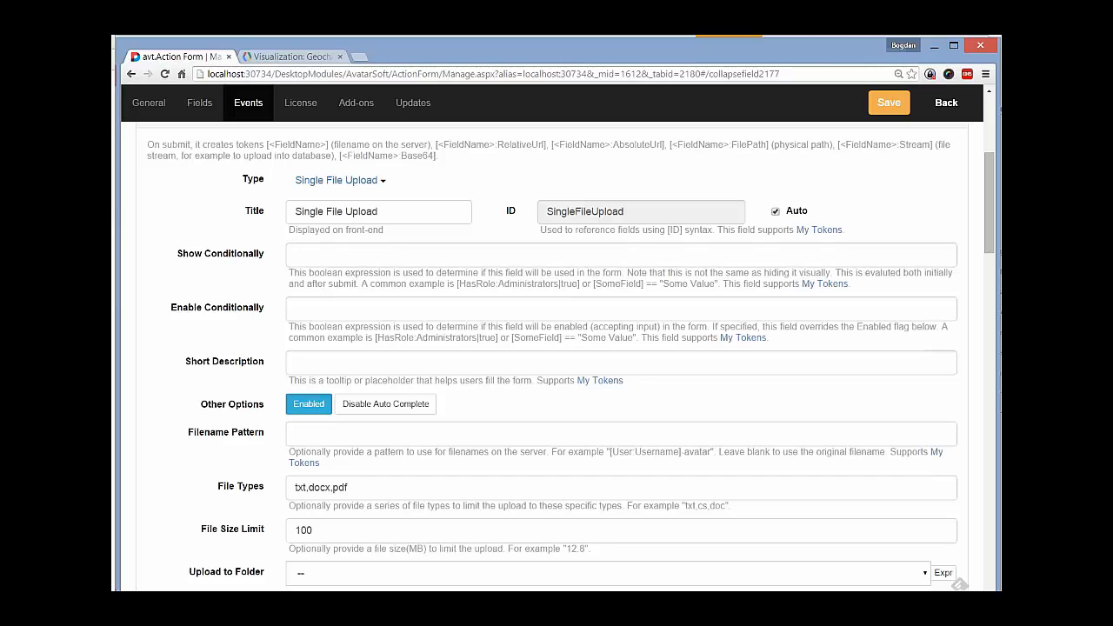
pyautogui.scroll(-1, 556, 348)
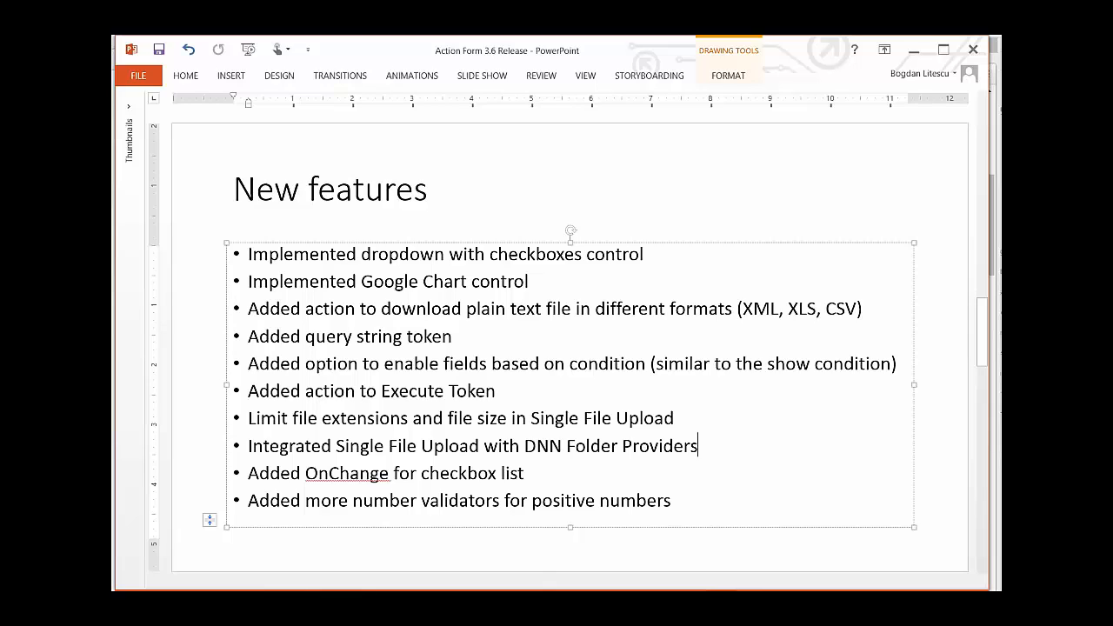
pyautogui.rightClick(388, 474)
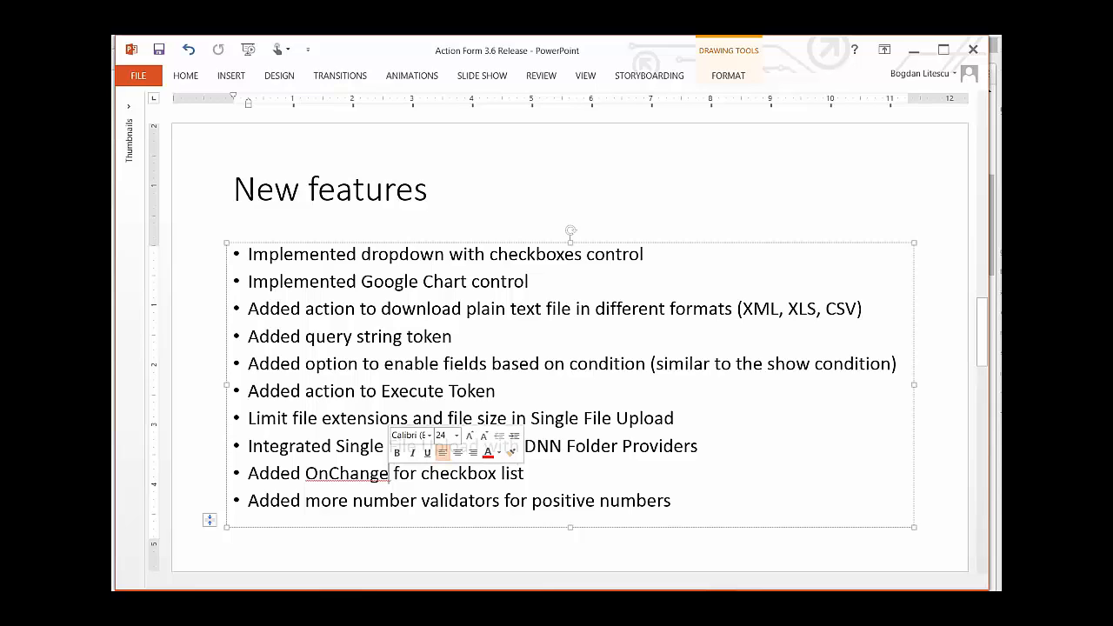
pyautogui.hotkey('alt', 'Tab')
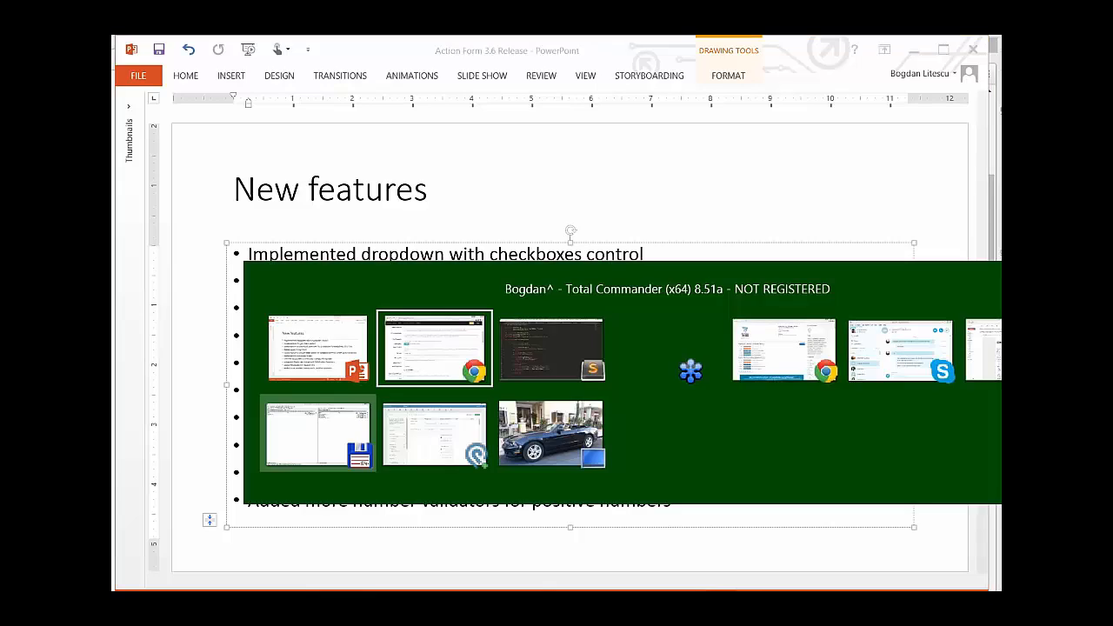
# Collapse the SingleFileUpload field and expand the GoogleChart field's settings
pyautogui.scroll(-5, 557, 348)
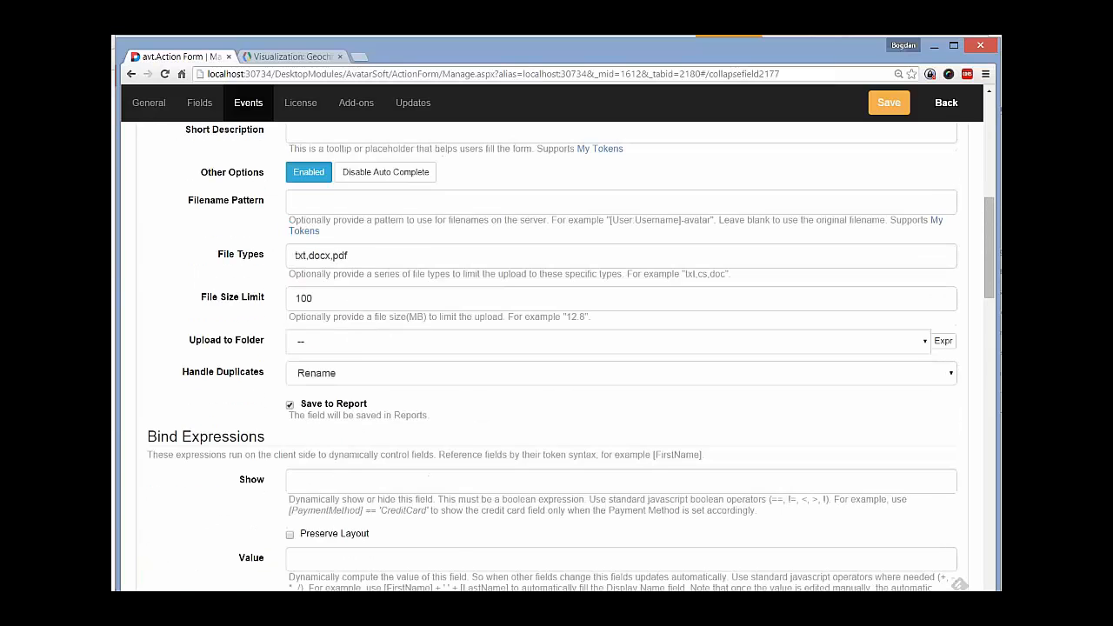
pyautogui.scroll(8, 556, 348)
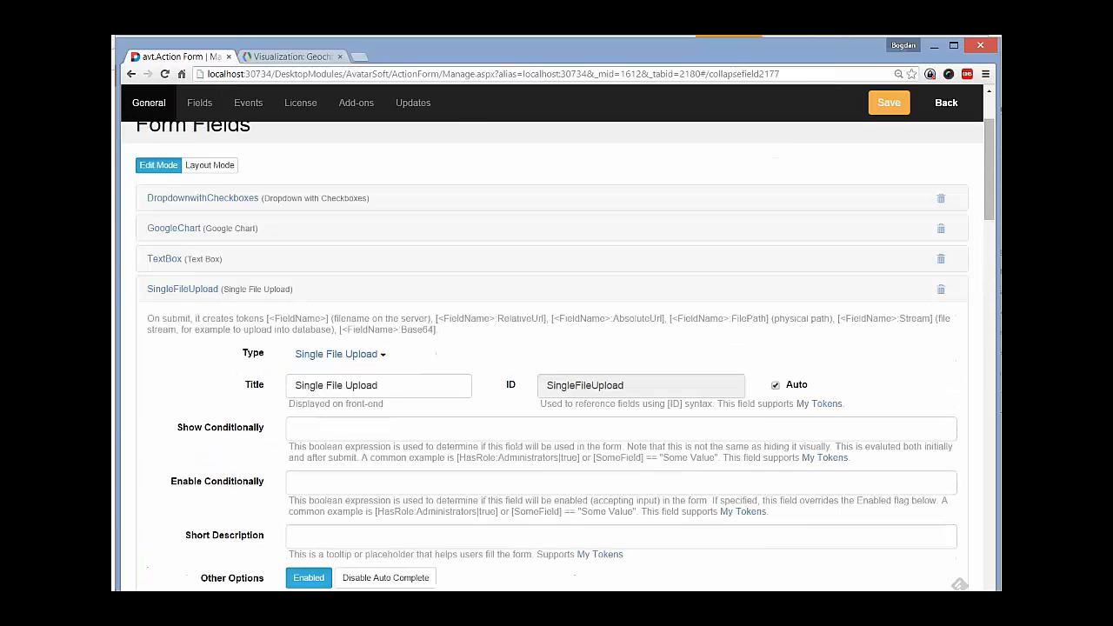
pyautogui.click(220, 405)
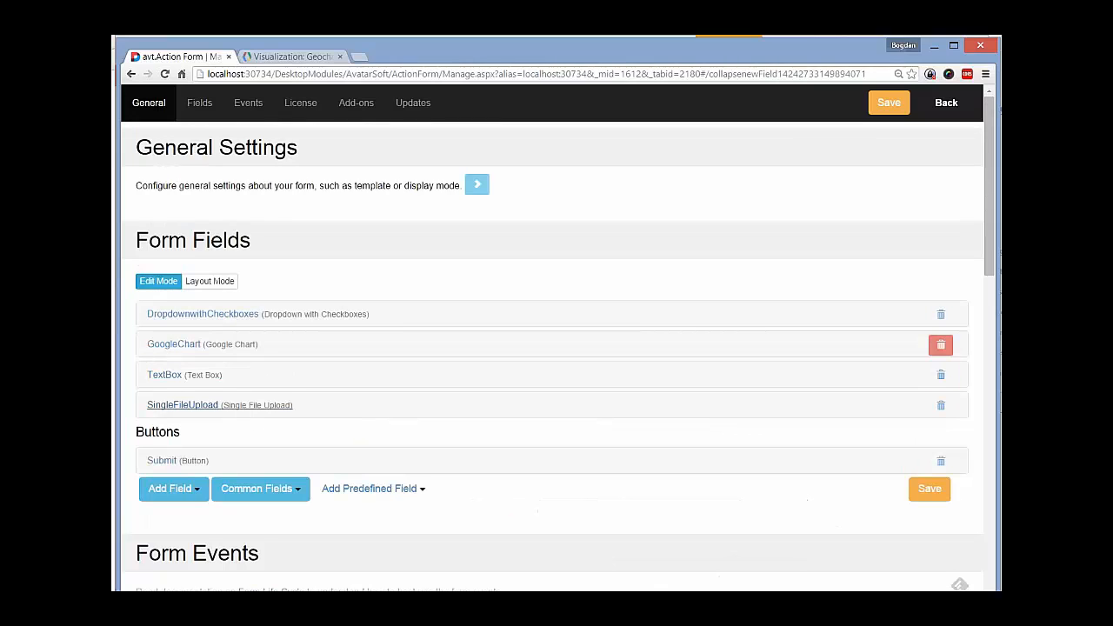
pyautogui.click(174, 344)
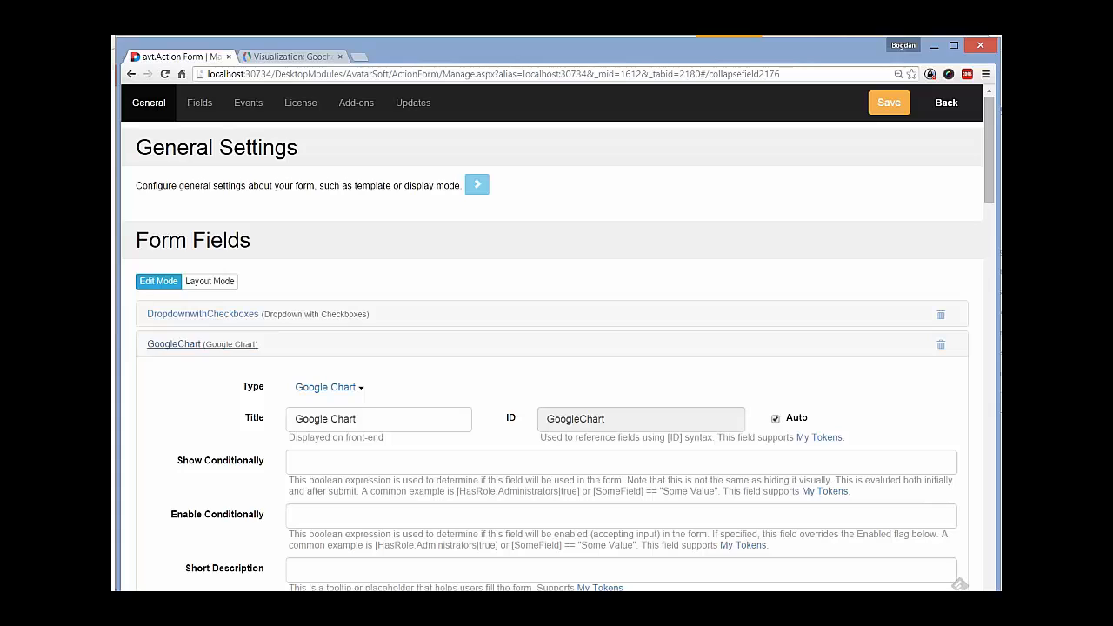
pyautogui.click(348, 462)
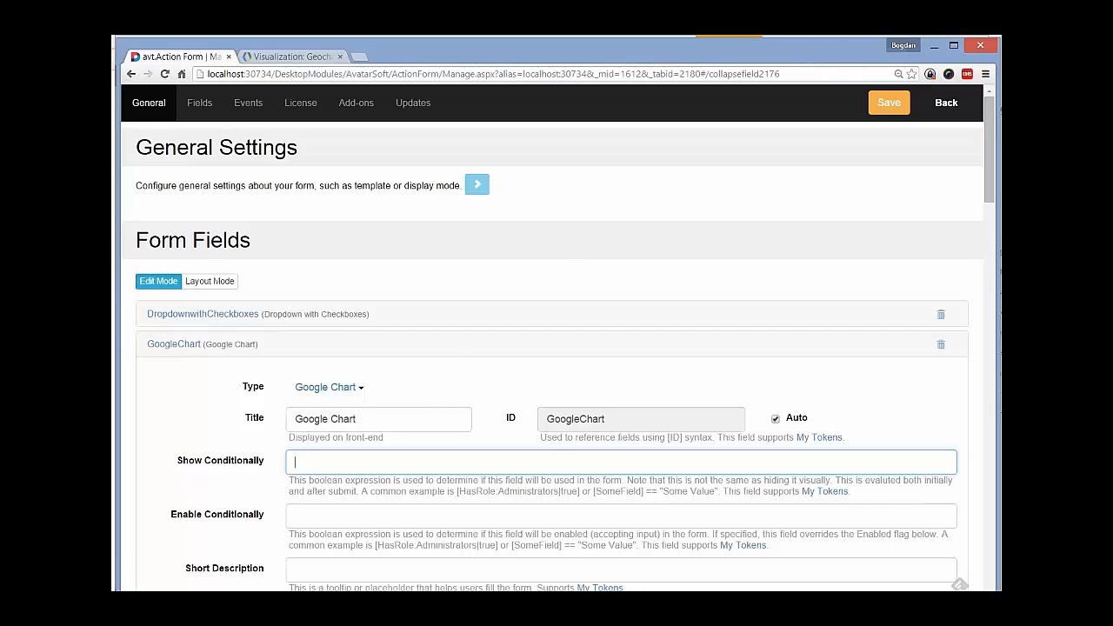
# Enter [Textbox] as the GoogleChart field's Show bind expression
pyautogui.scroll(-9, 557, 347)
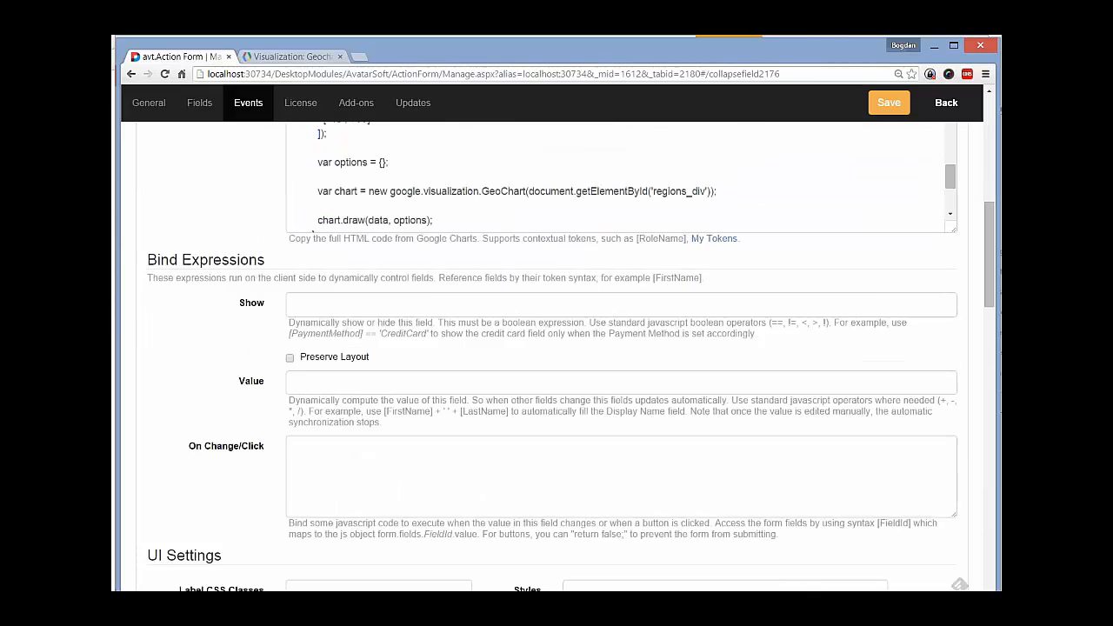
pyautogui.scroll(-2, 556, 347)
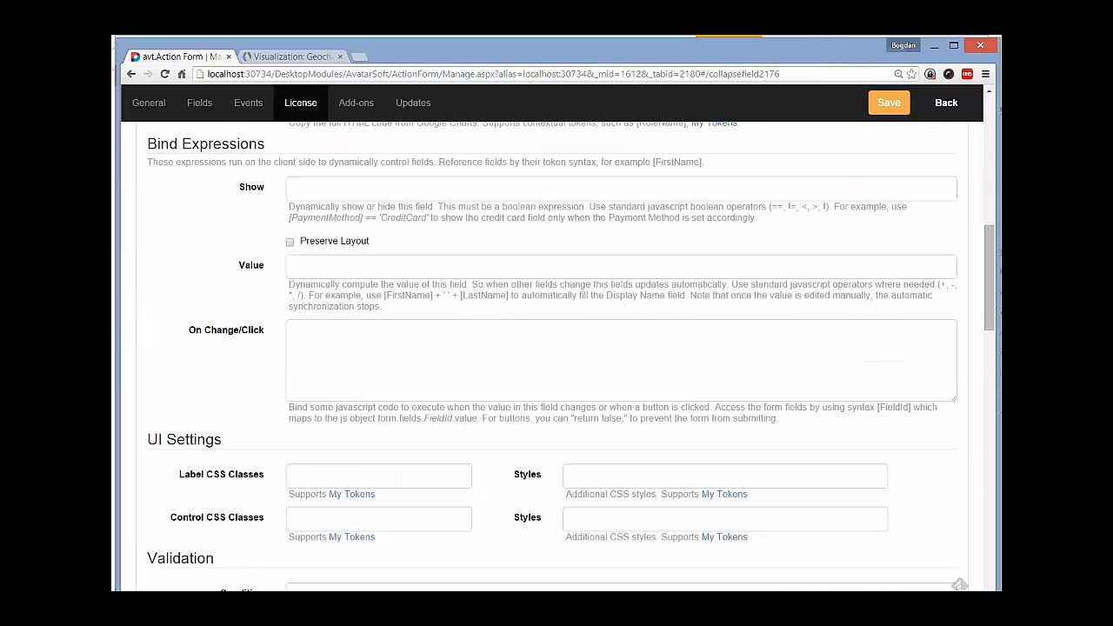
pyautogui.click(297, 189)
pyautogui.write('[]')
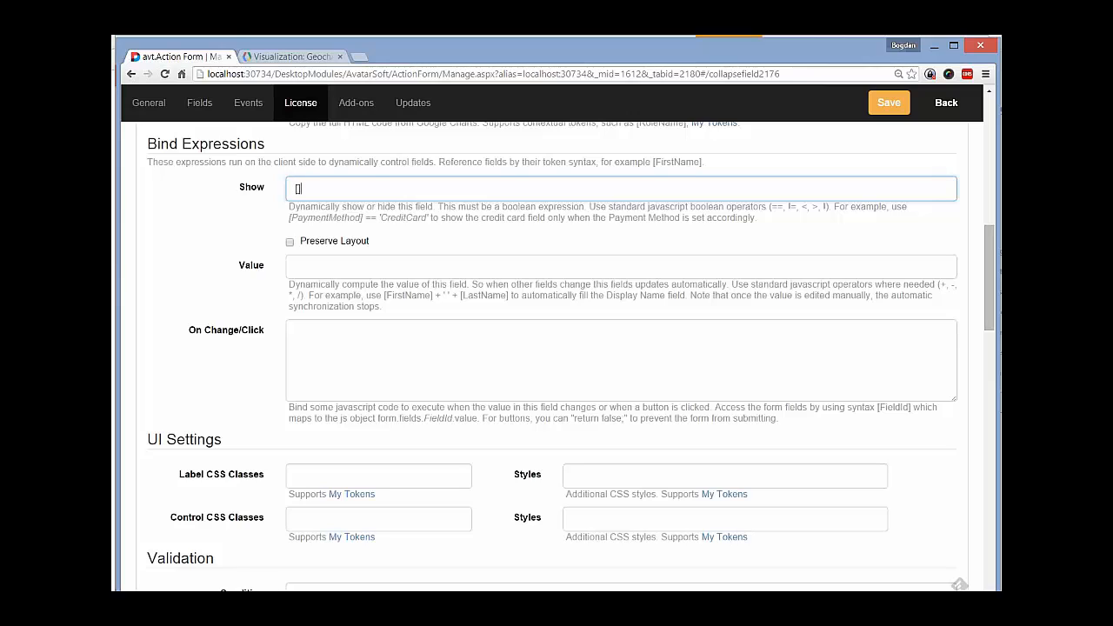
pyautogui.write('TextBox')
pyautogui.scroll(-1, 557, 348)
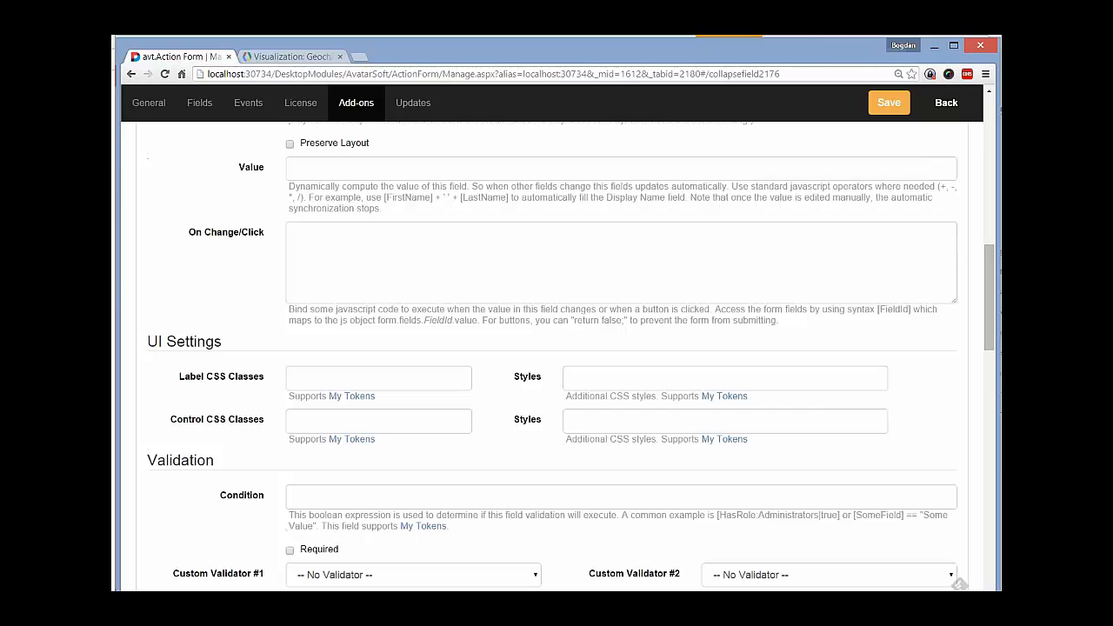
pyautogui.scroll(-3, 556, 348)
pyautogui.scroll(3, 557, 348)
pyautogui.scroll(1, 557, 348)
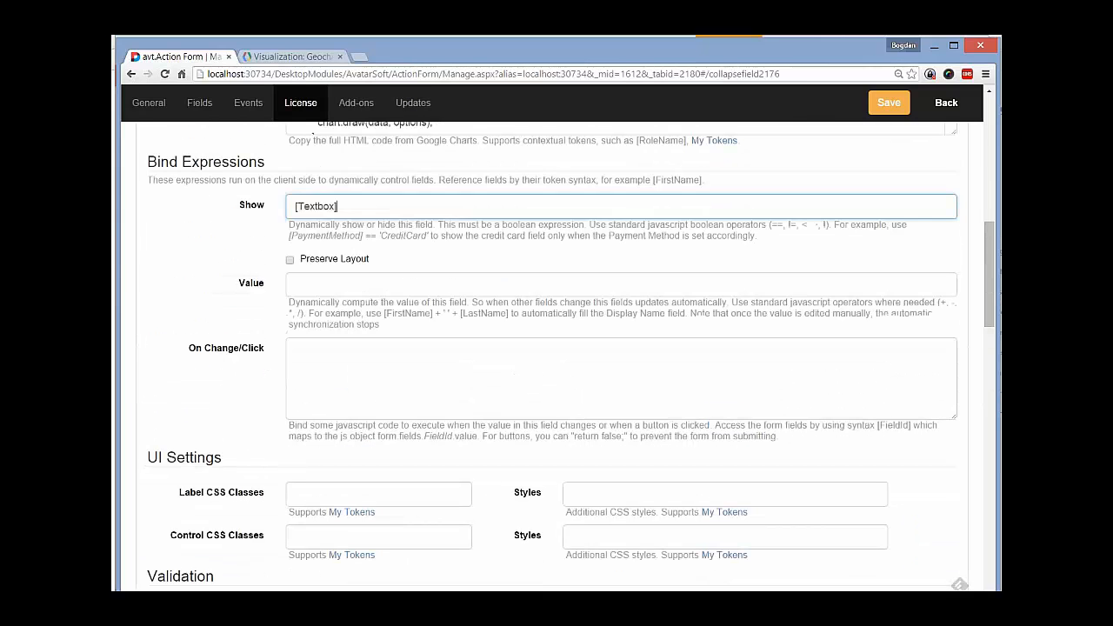
# Complete the GoogleChart field's Show bind expression as [Textbox] == "something" and collapse the field
pyautogui.write('==')
pyautogui.press('BackSpace')
pyautogui.press('BackSpace')
pyautogui.write('== "sometin')
pyautogui.press('BackSpace')
pyautogui.press('BackSpace')
pyautogui.press('BackSpace')
pyautogui.write('thing')
pyautogui.hotkey('ctrl', 'shift', 'Left')
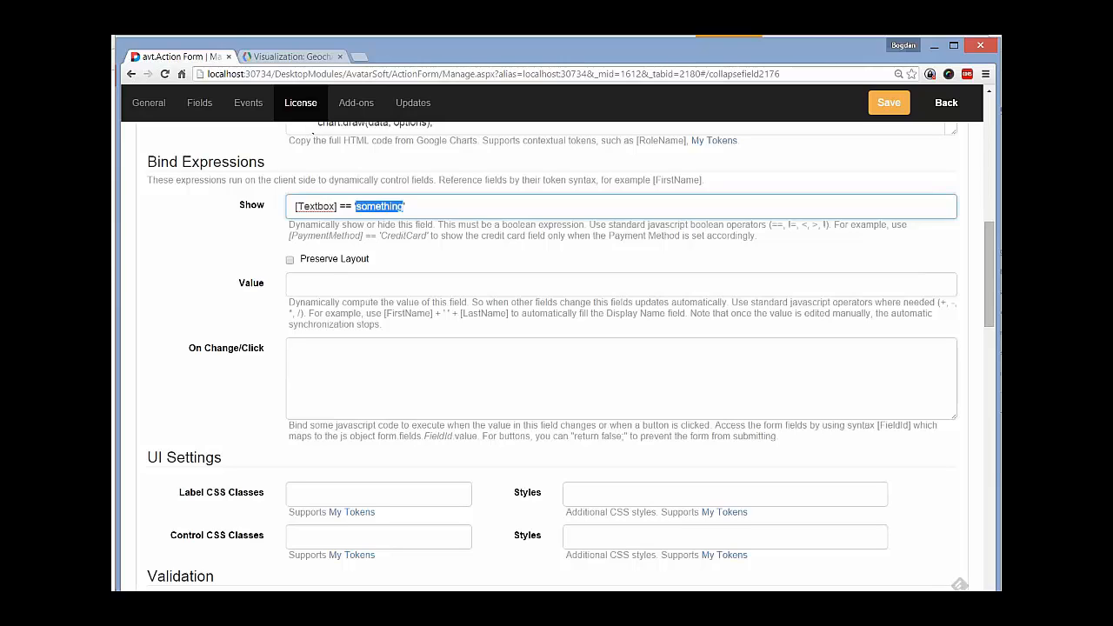
pyautogui.click(335, 206)
pyautogui.scroll(10, 557, 356)
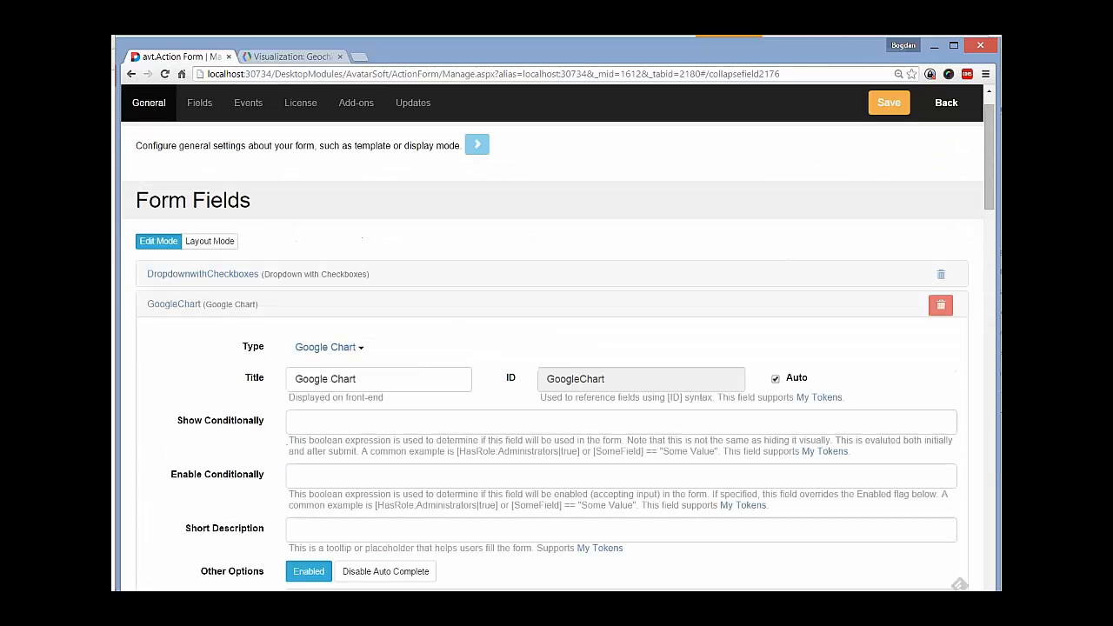
pyautogui.click(174, 304)
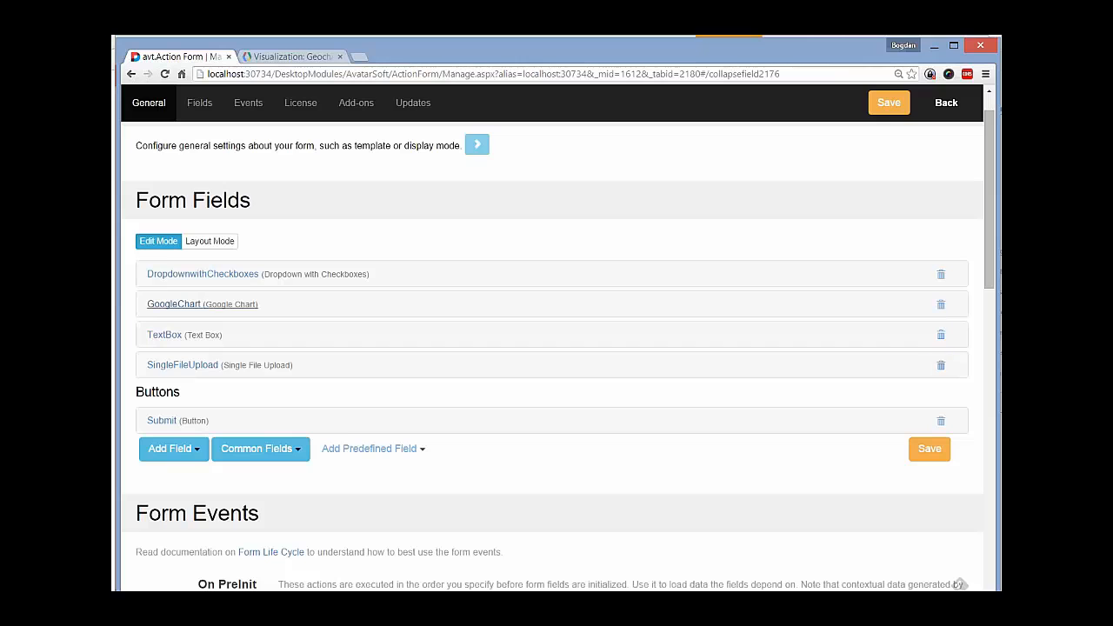
# Expand the SingleFileUpload field and check the TextBox field's ID and bind expressions, collapsing the TextBox field again
pyautogui.click(183, 364)
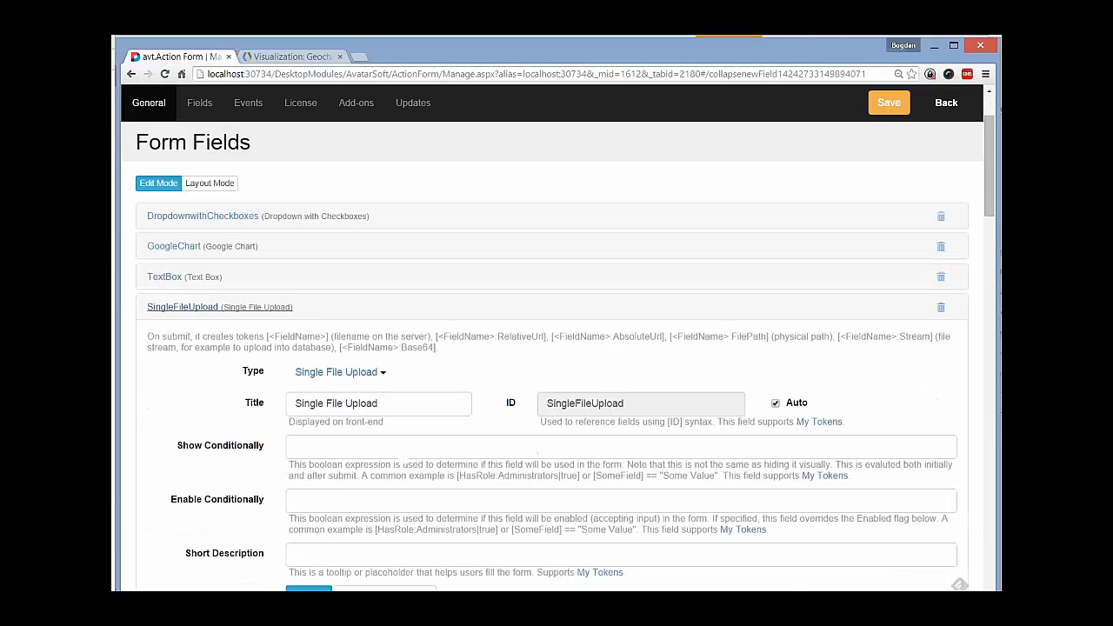
pyautogui.scroll(-3, 557, 348)
pyautogui.scroll(-2, 556, 348)
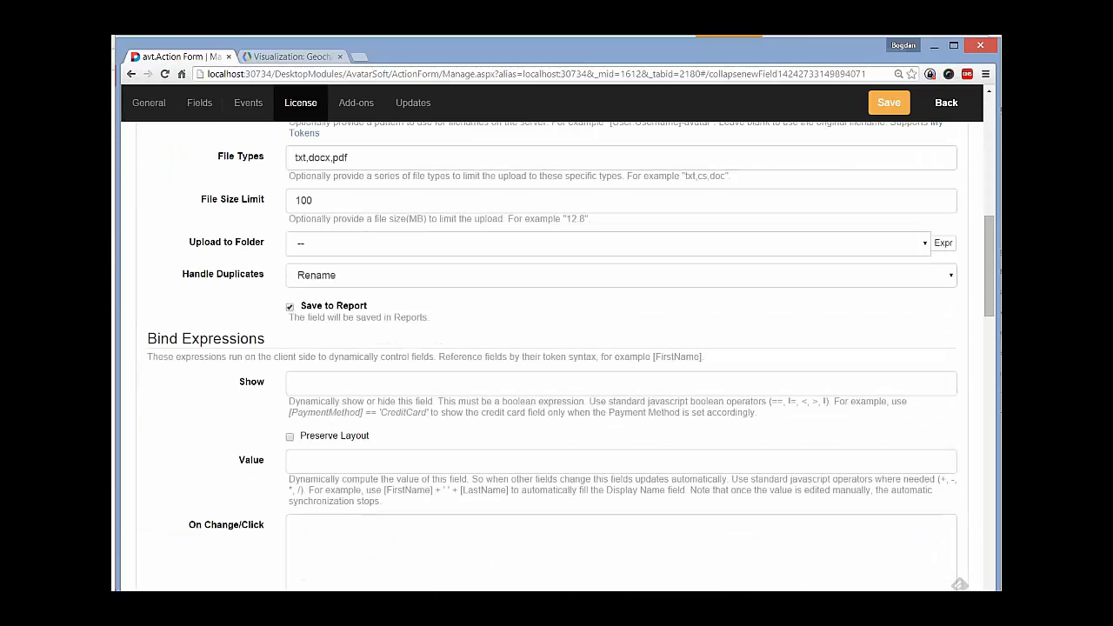
pyautogui.scroll(6, 940, 340)
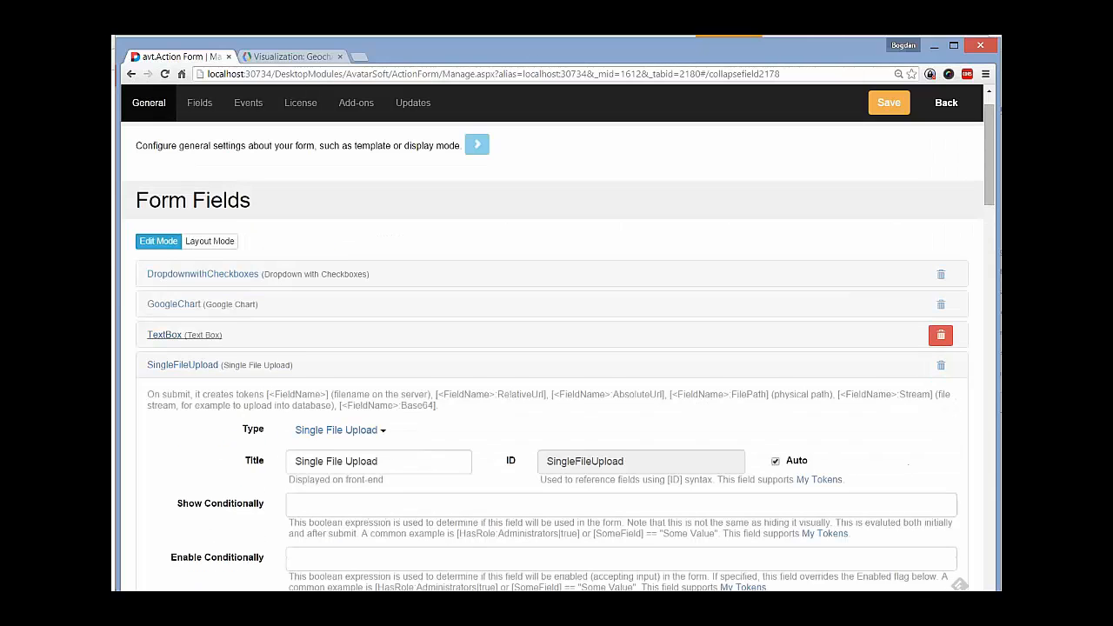
pyautogui.click(185, 334)
pyautogui.scroll(-9, 557, 348)
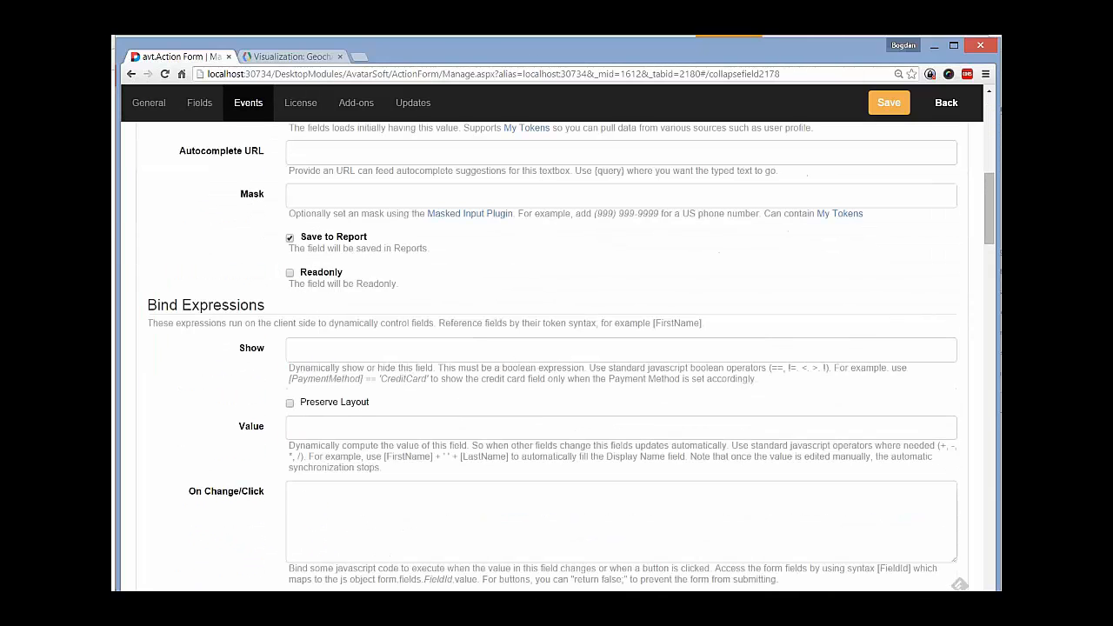
pyautogui.scroll(5, 941, 277)
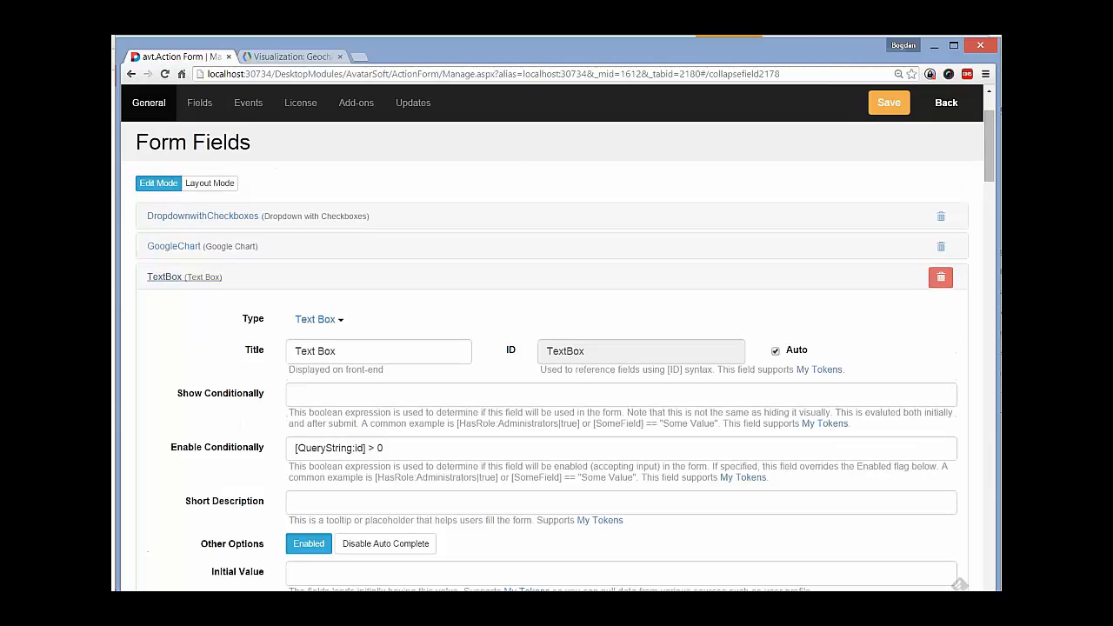
pyautogui.click(184, 276)
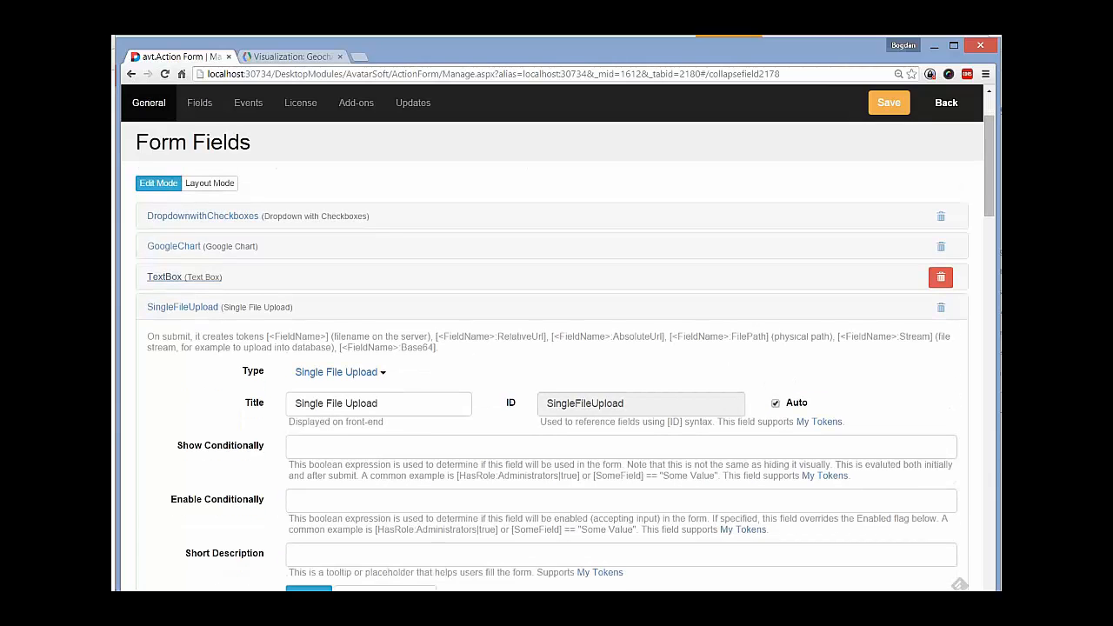
pyautogui.scroll(-5, 557, 348)
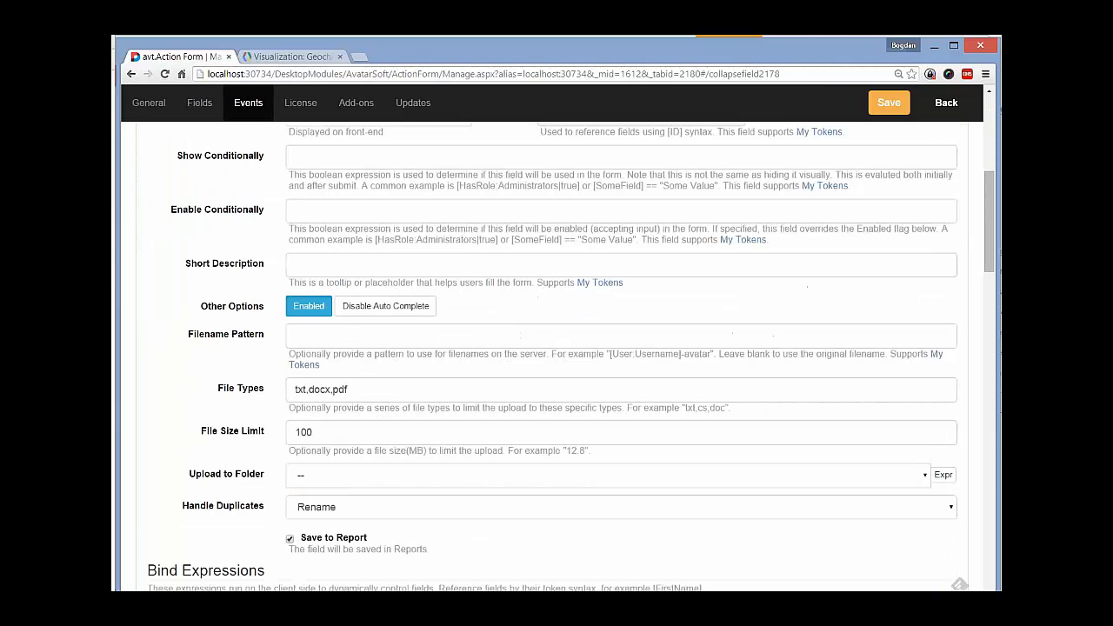
# Set the SingleFileUpload field's Show bind expression to [TextBox] == "something" and save the form
pyautogui.click(335, 441)
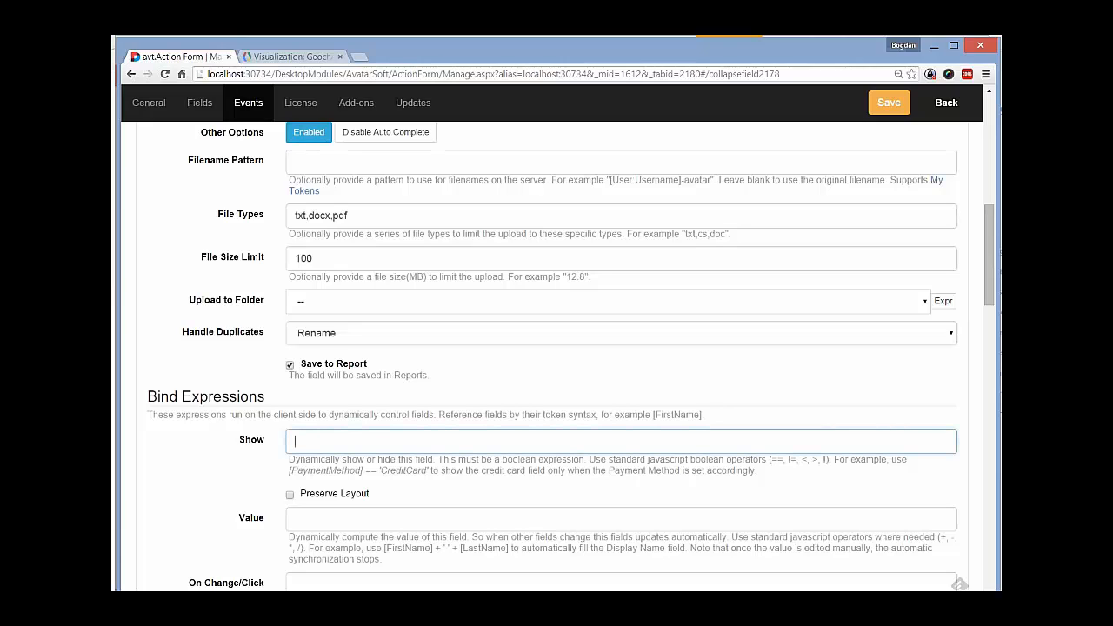
pyautogui.write('[]')
pyautogui.write('Text')
pyautogui.write('BO')
pyautogui.press('BackSpace')
pyautogui.write('ox')
pyautogui.press('End')
pyautogui.write('== "something')
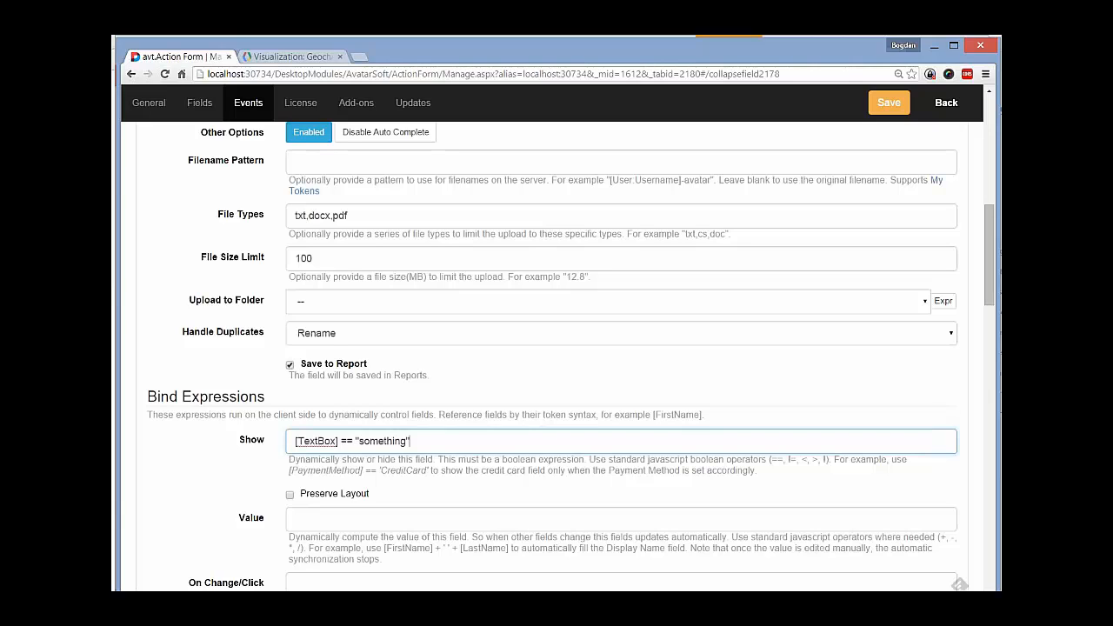
pyautogui.moveTo(338, 441); pyautogui.dragTo(295, 441)
pyautogui.click(888, 102)
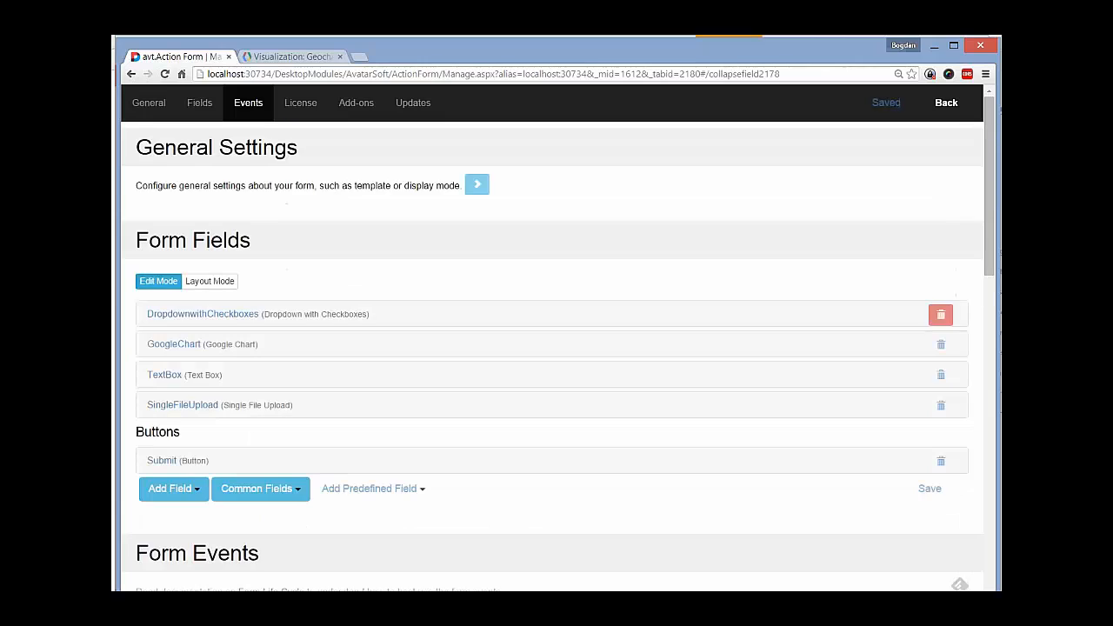
# Return to the Action Form 3.6 Release page and reload it with ?id=7 added to the URL
pyautogui.click(946, 103)
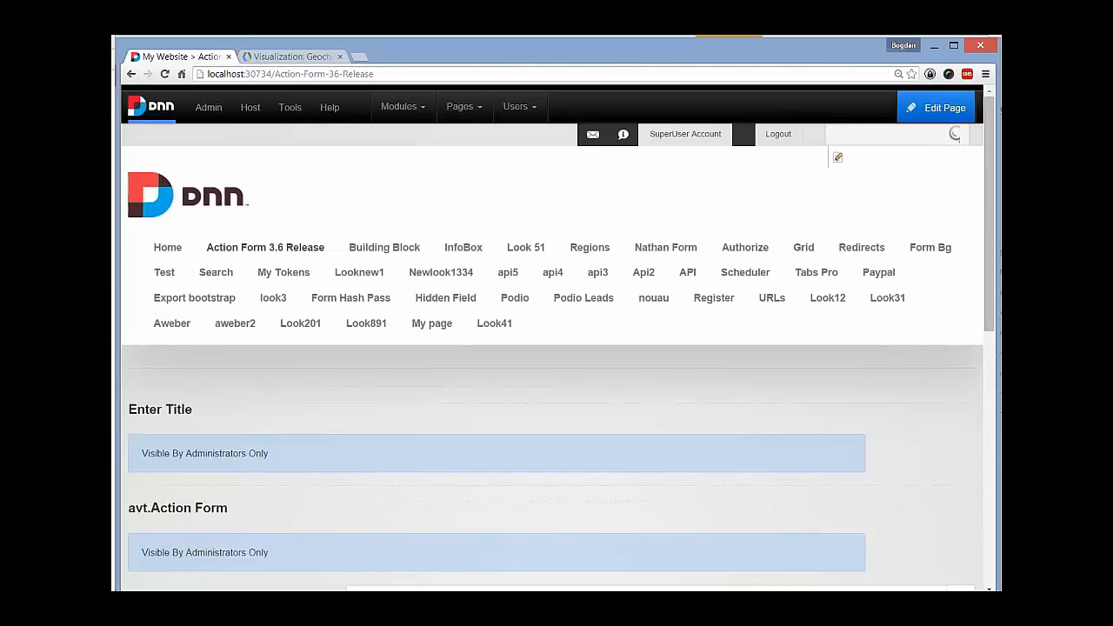
pyautogui.scroll(-3, 557, 348)
pyautogui.click(961, 423)
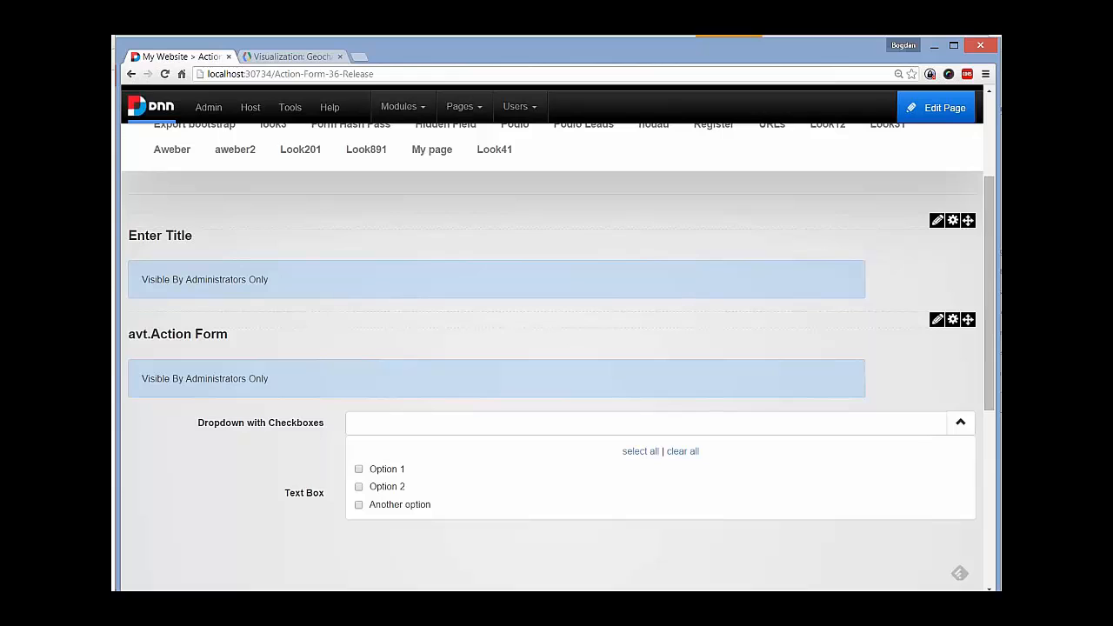
pyautogui.click(456, 74)
pyautogui.click(457, 74)
pyautogui.write('?id=7')
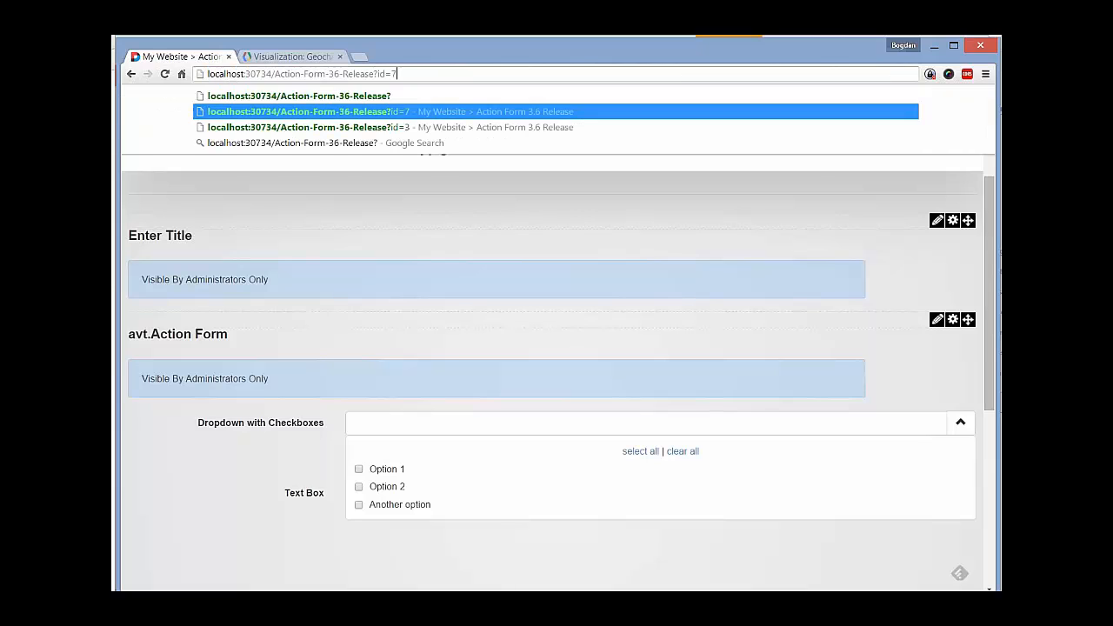
pyautogui.press('Return')
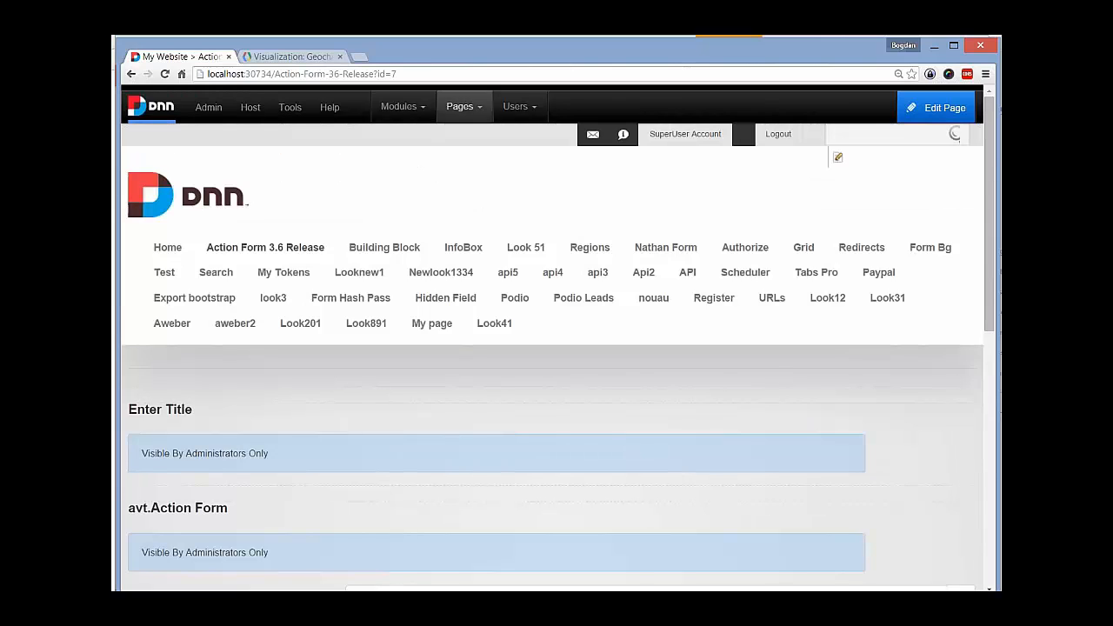
# Enter "something" in the form's Text Box to test the Show bind expressions
pyautogui.scroll(-2, 553, 348)
pyautogui.click(356, 494)
pyautogui.write('somet')
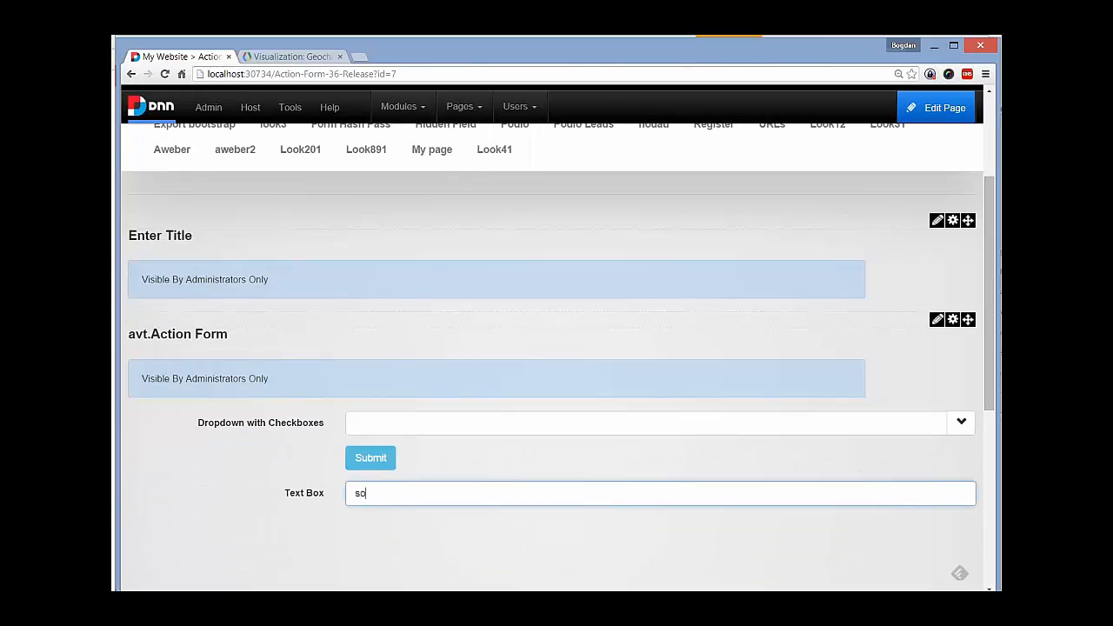
pyautogui.write('g')
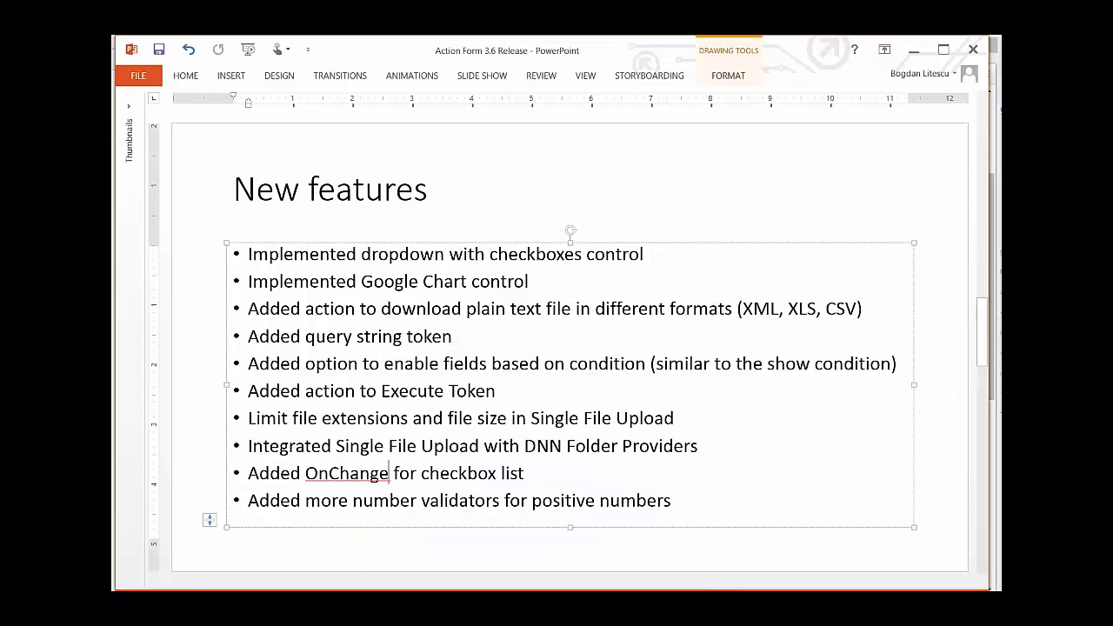
# Point out the positive number validators bullet on the New features slide in PowerPoint and switch back to Chrome
pyautogui.press('Escape')
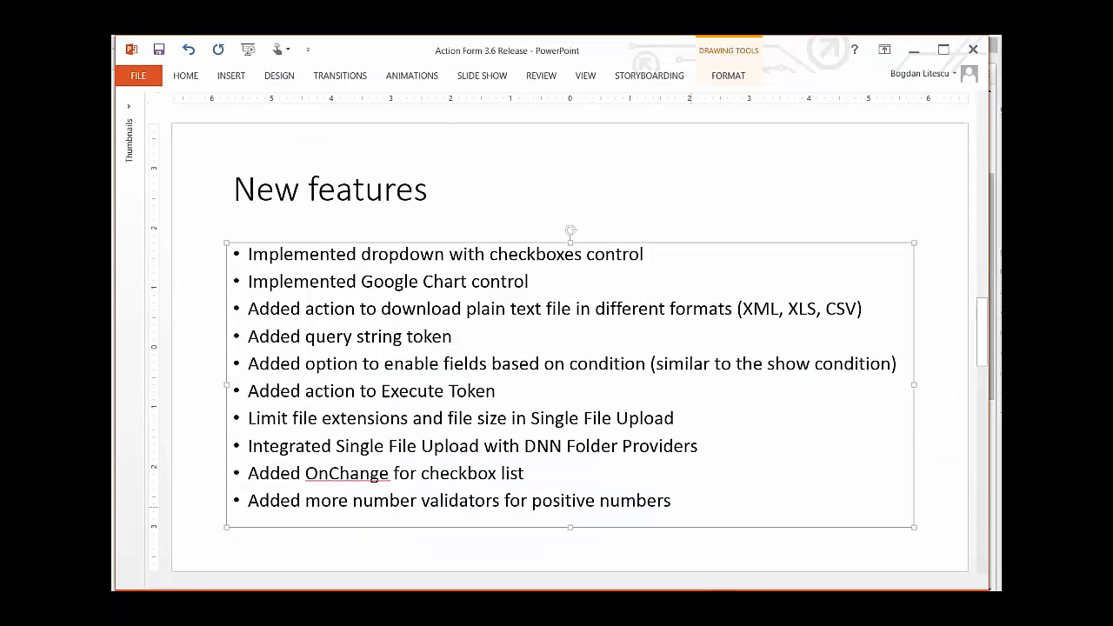
pyautogui.click(671, 500)
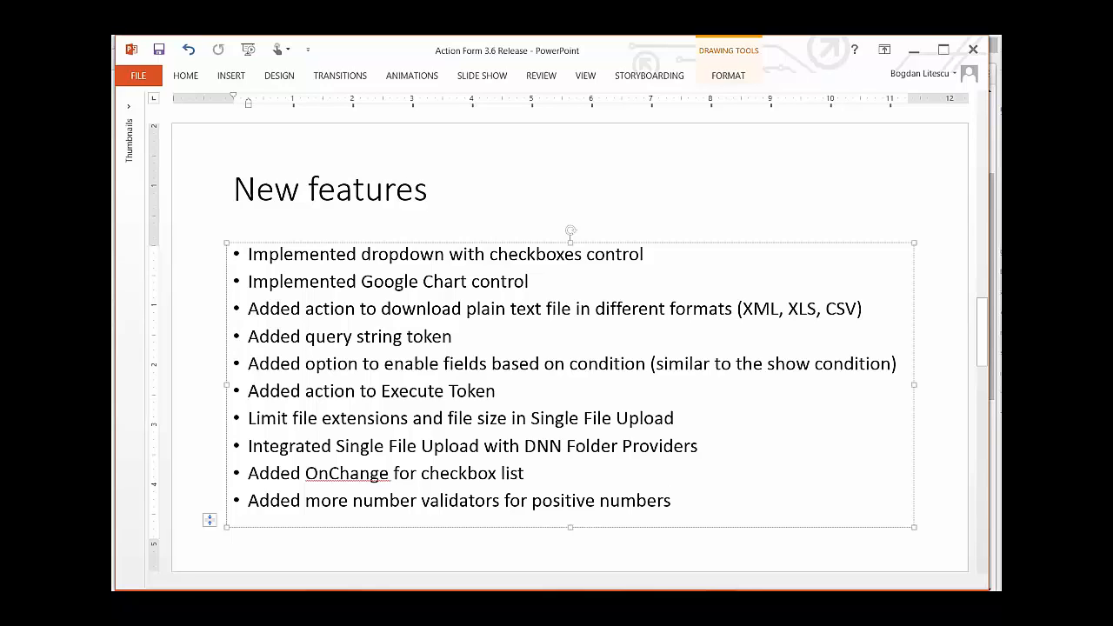
pyautogui.hotkey('alt', 'Tab')
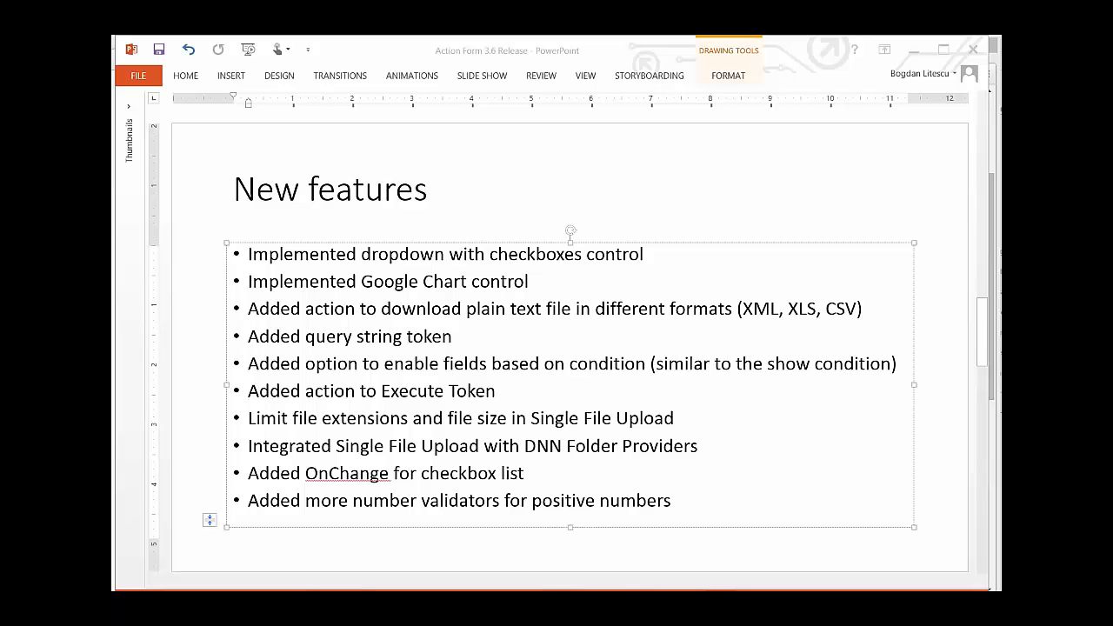
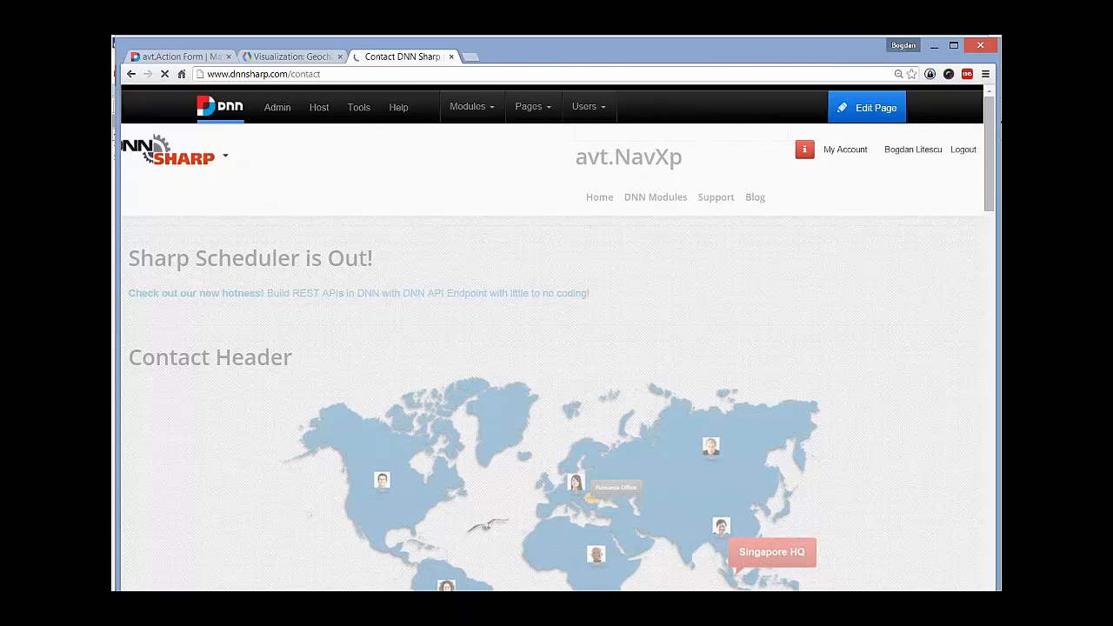
# Open the management page of the Contact Form with the Phone Number field on the DNN Sharp contact page
pyautogui.scroll(-10, 556, 356)
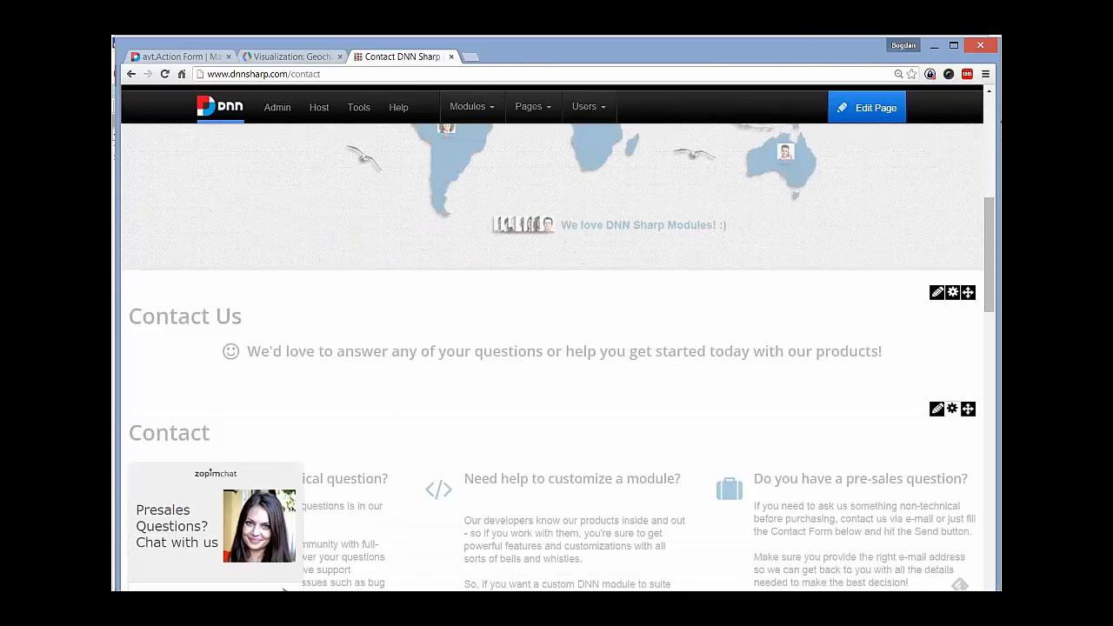
pyautogui.scroll(-7, 556, 356)
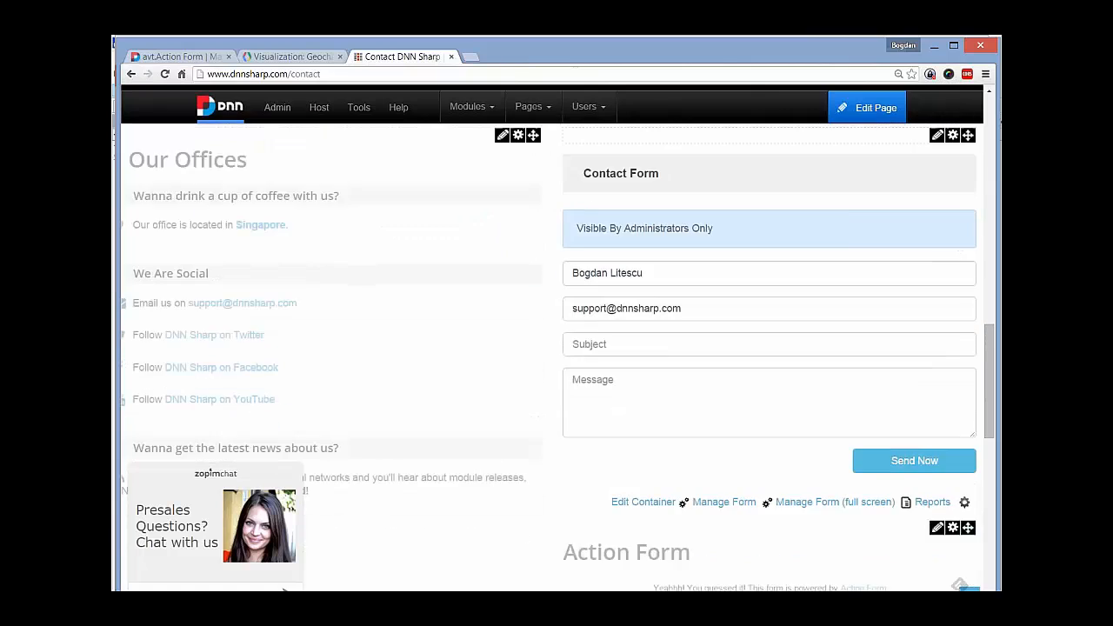
pyautogui.scroll(-2, 557, 357)
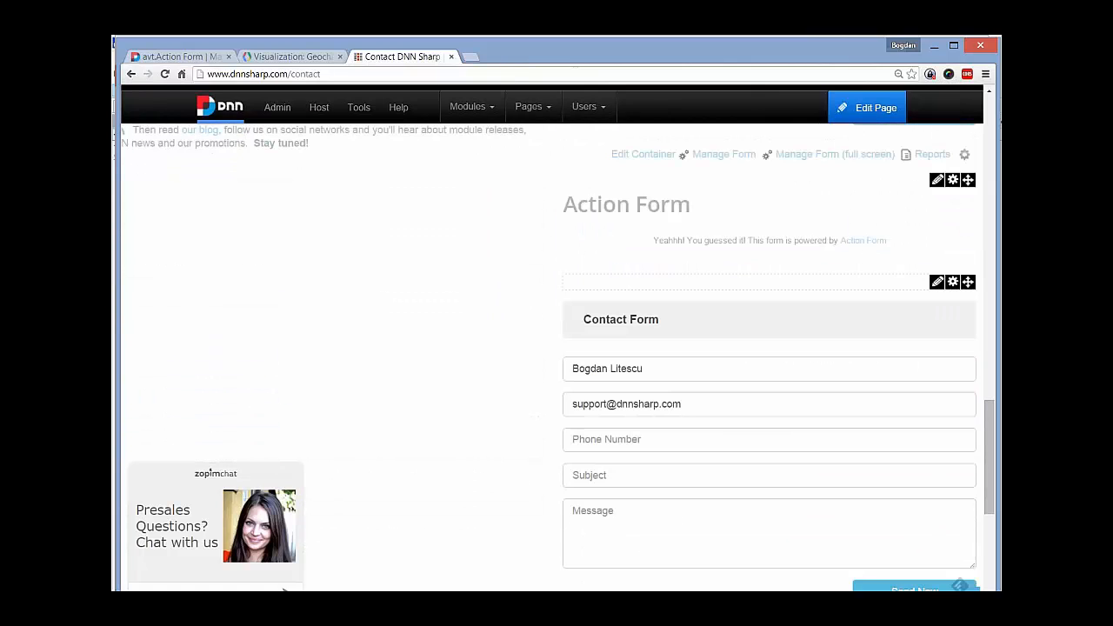
pyautogui.moveTo(937, 282)
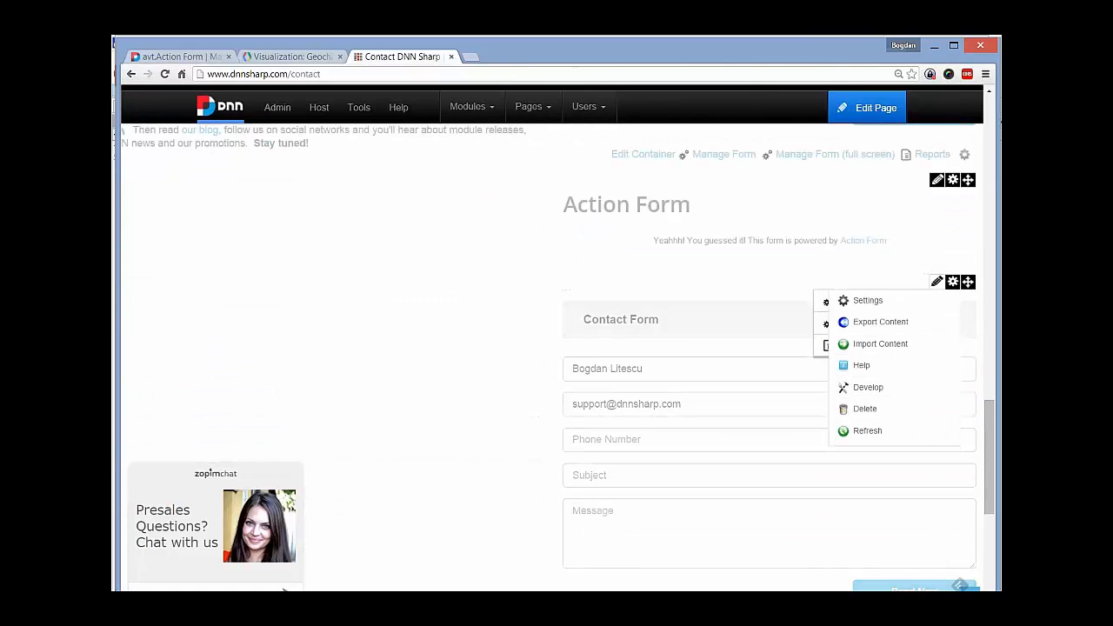
pyautogui.click(884, 321)
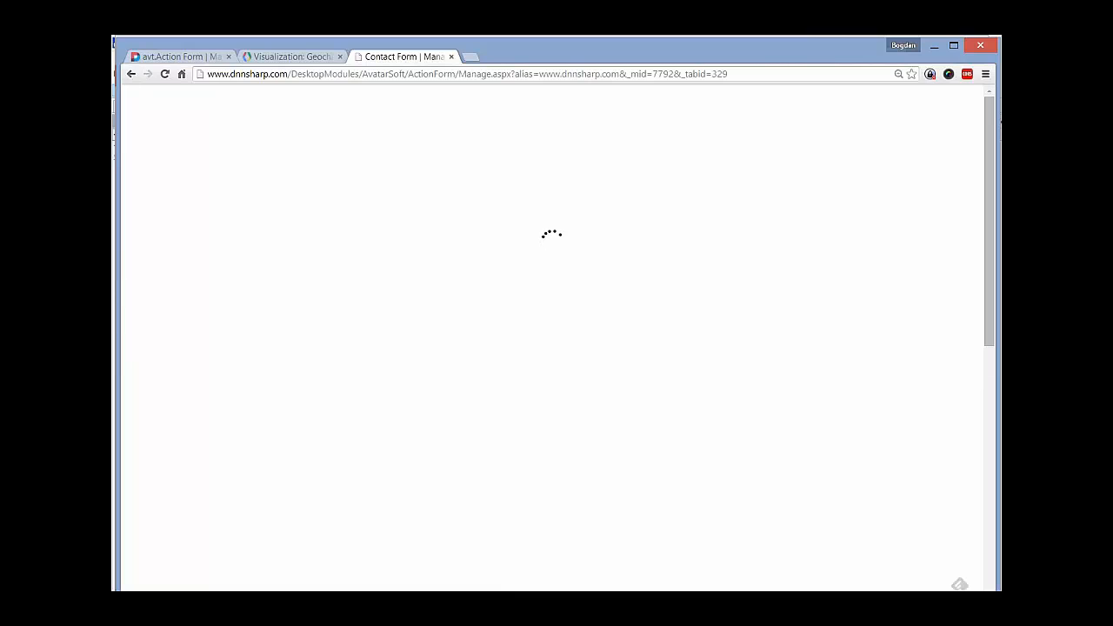
# Expand the SendNow button's settings and its Server Request (IP Location) action in the On Click Handler list
pyautogui.scroll(-2, 185, 434)
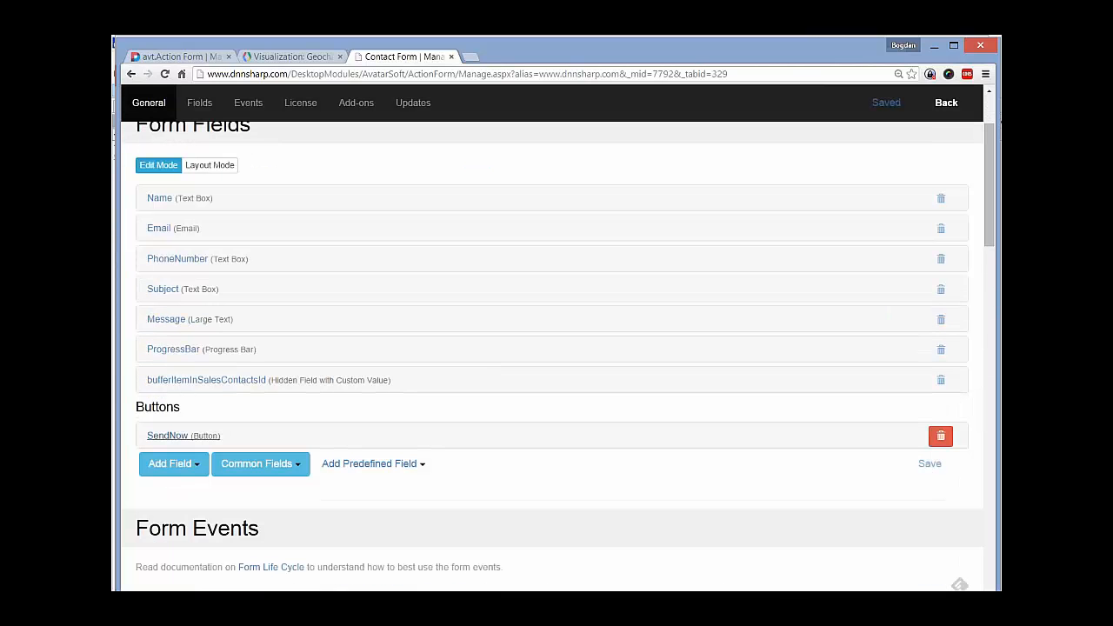
pyautogui.click(178, 436)
pyautogui.scroll(-2, 184, 435)
pyautogui.scroll(-5, 556, 348)
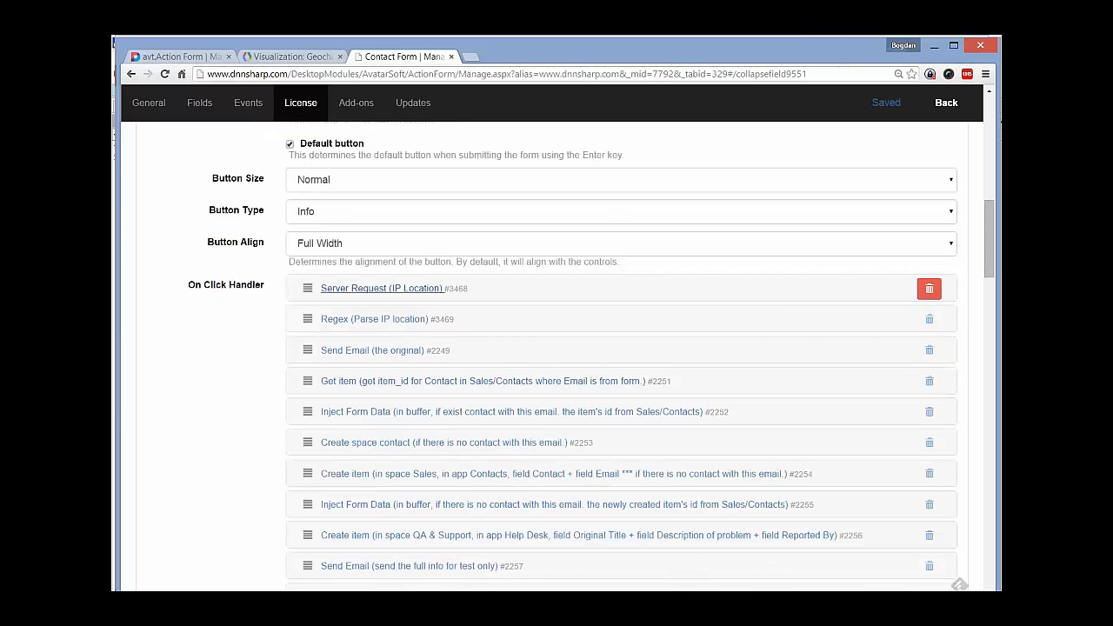
pyautogui.click(380, 288)
pyautogui.scroll(-2, 381, 288)
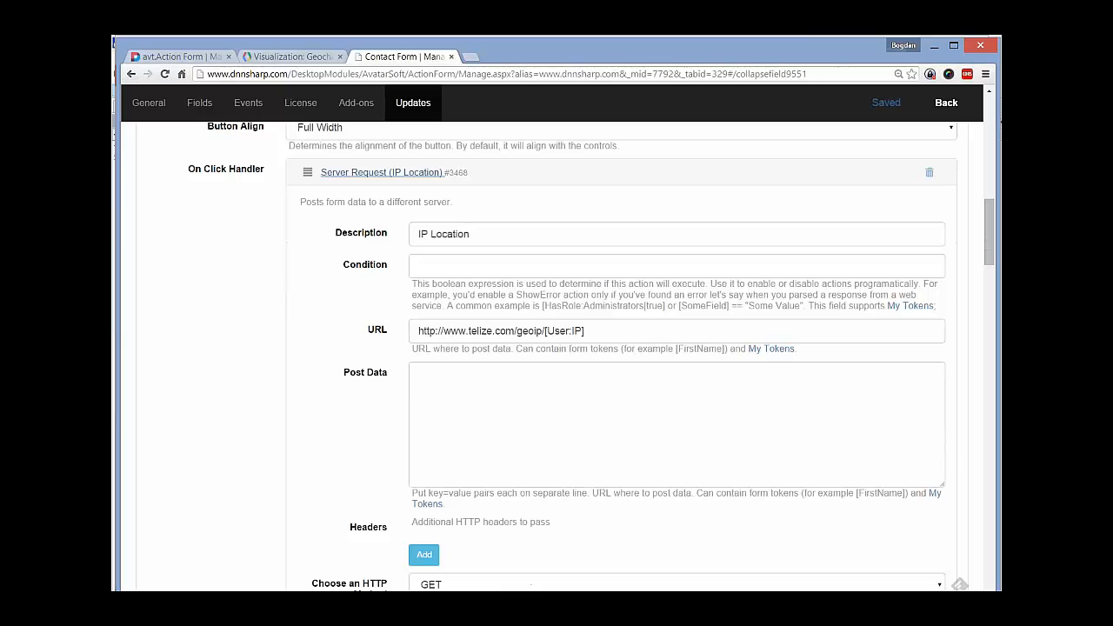
# Review the IP Location request's URL, post data, HTTP method, output token name and error options
pyautogui.moveTo(518, 331); pyautogui.dragTo(466, 332)
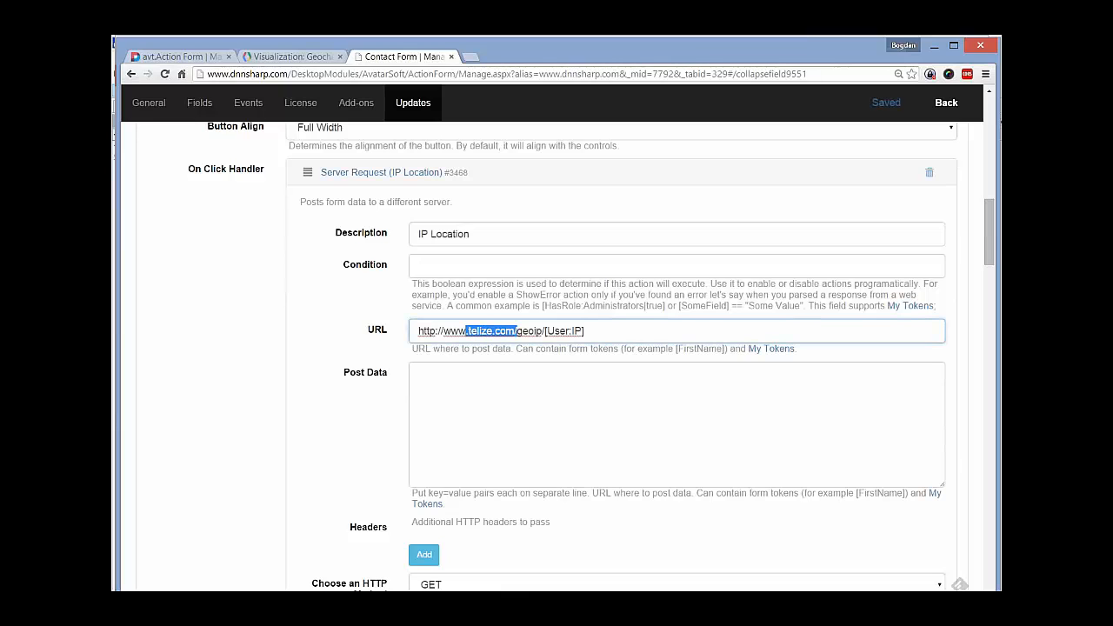
pyautogui.click(487, 397)
pyautogui.scroll(-3, 640, 355)
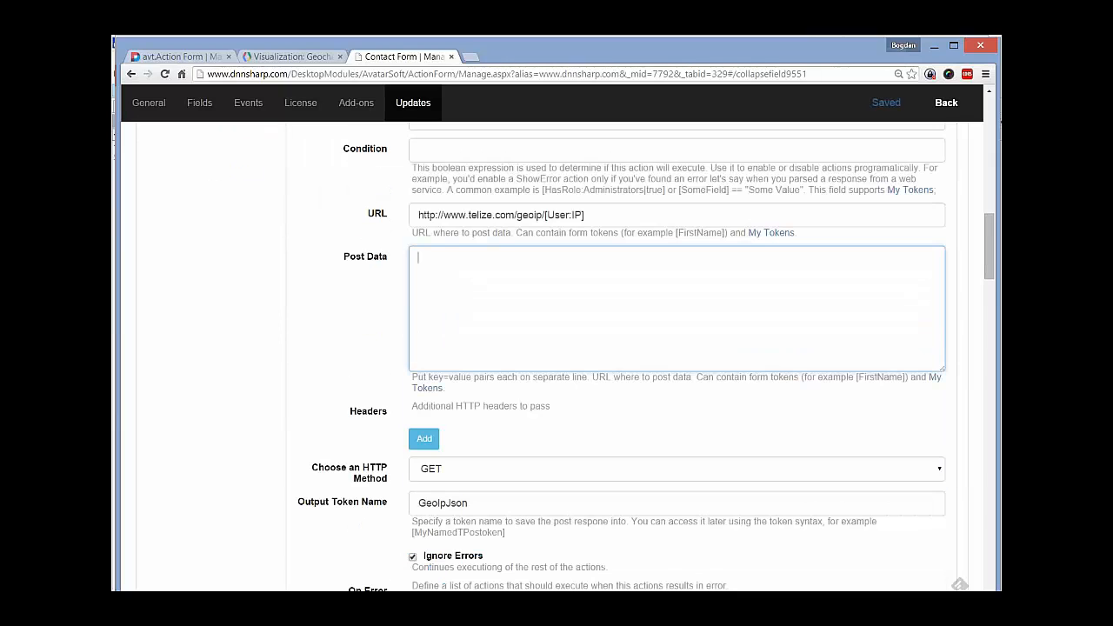
pyautogui.scroll(1, 641, 354)
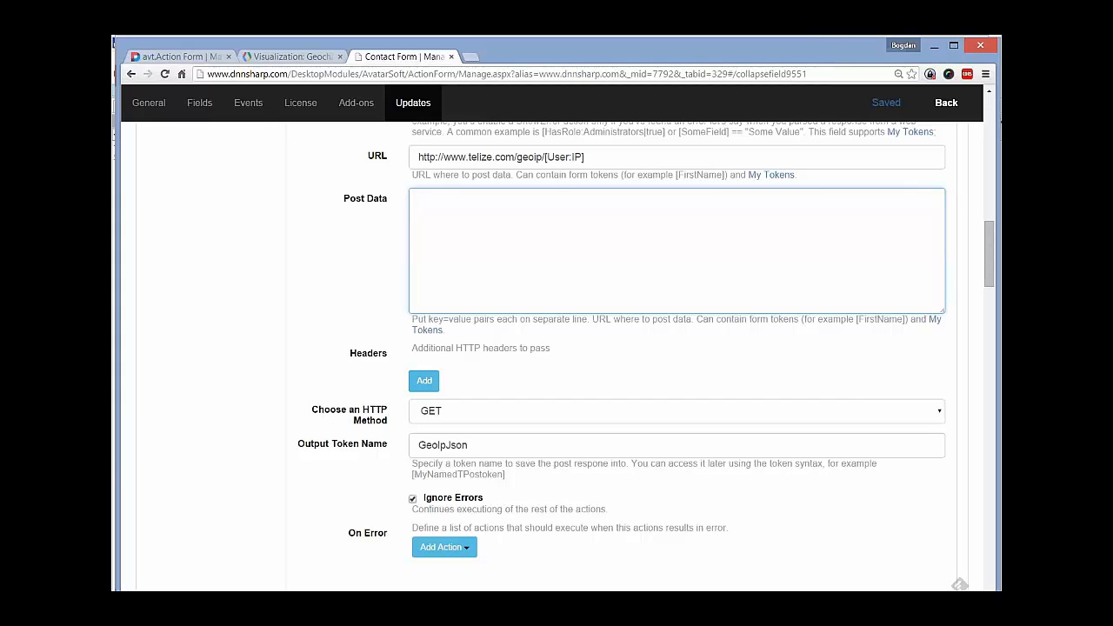
pyautogui.scroll(-3, 621, 357)
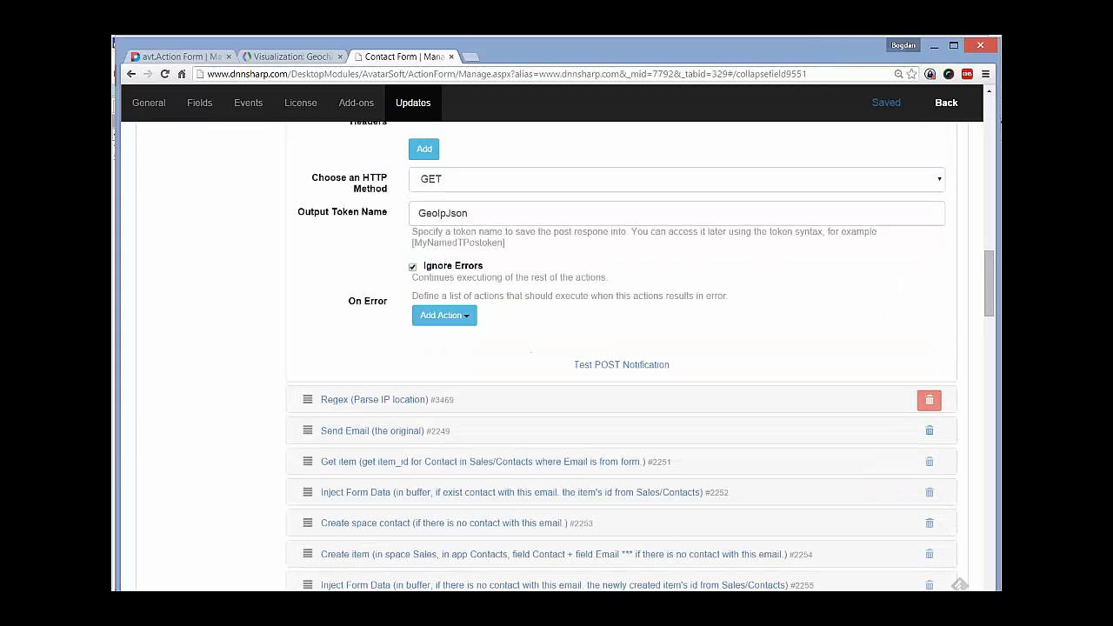
# Expand the Regex (Parse IP location) action and examine its input token and the City and Country parsing rules
pyautogui.click(375, 400)
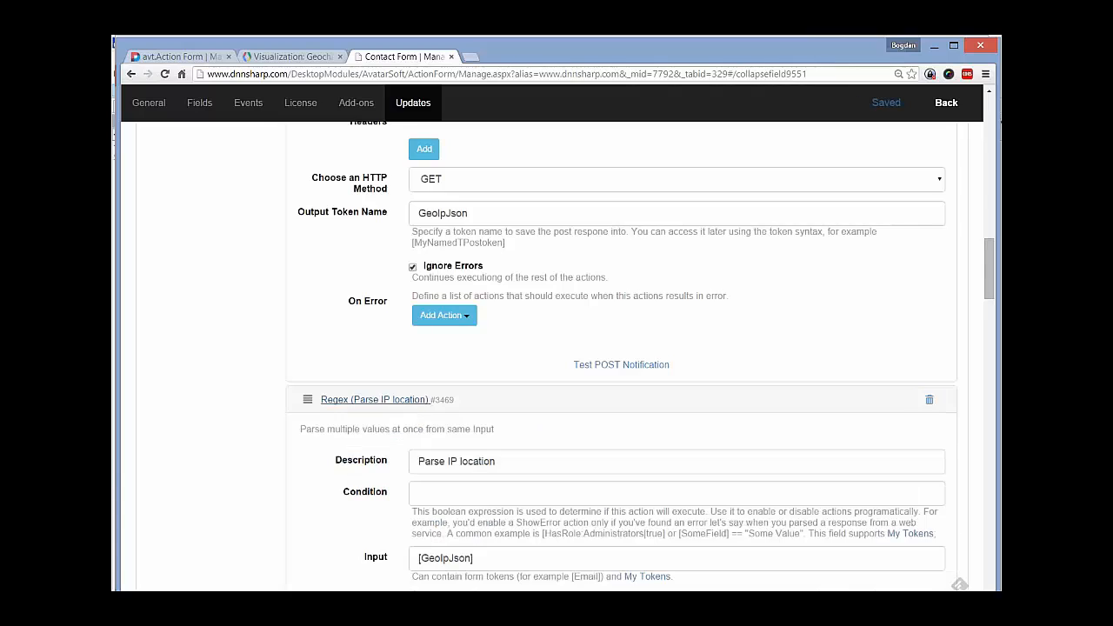
pyautogui.scroll(-2, 375, 400)
pyautogui.click(469, 484)
pyautogui.click(470, 510)
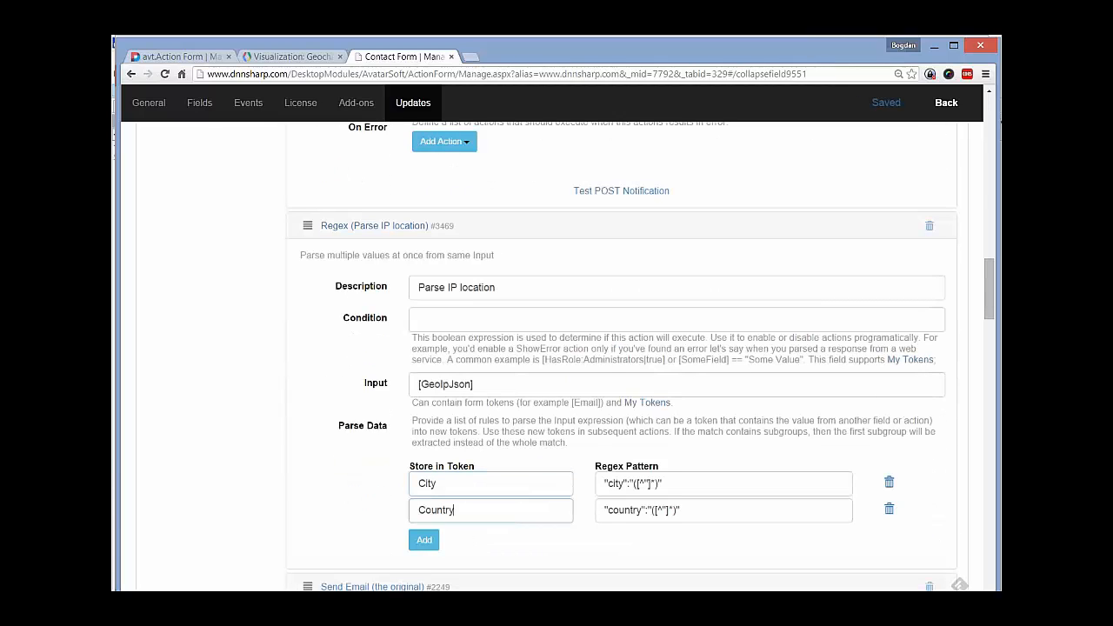
pyautogui.scroll(-2, 622, 356)
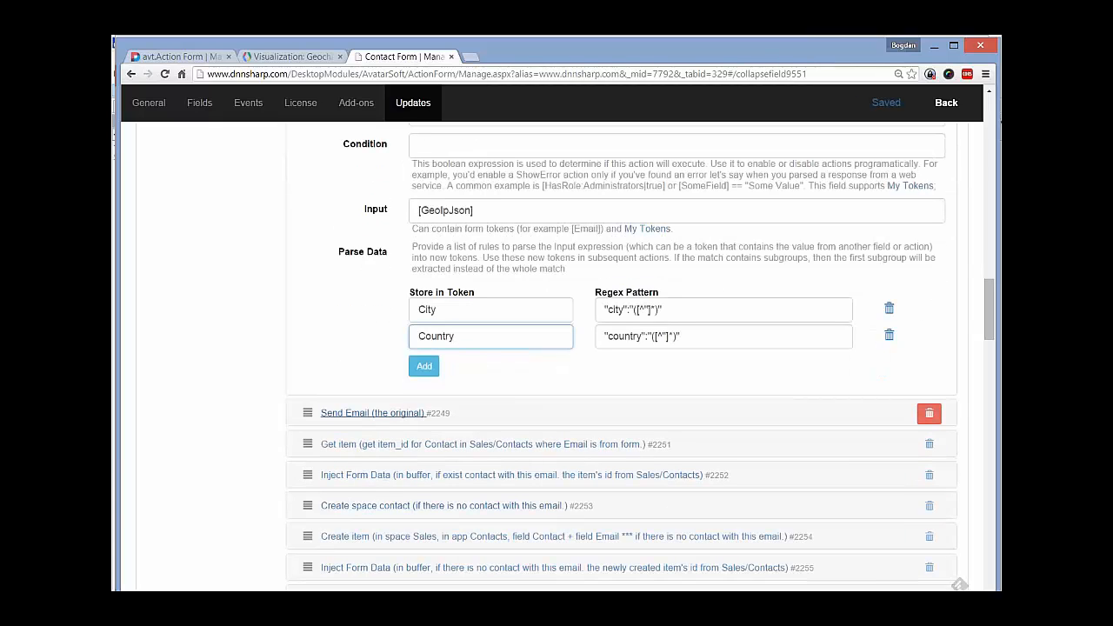
# Expand the Send Email (the original) action and review its recipients, subject and the location tokens in its body
pyautogui.click(374, 413)
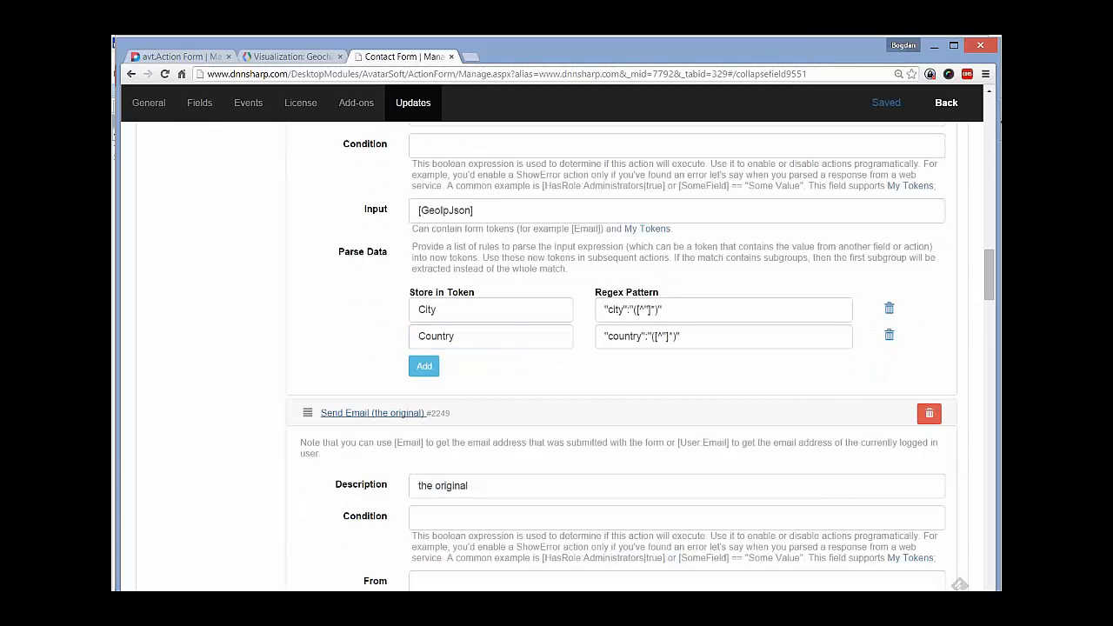
pyautogui.scroll(-7, 622, 357)
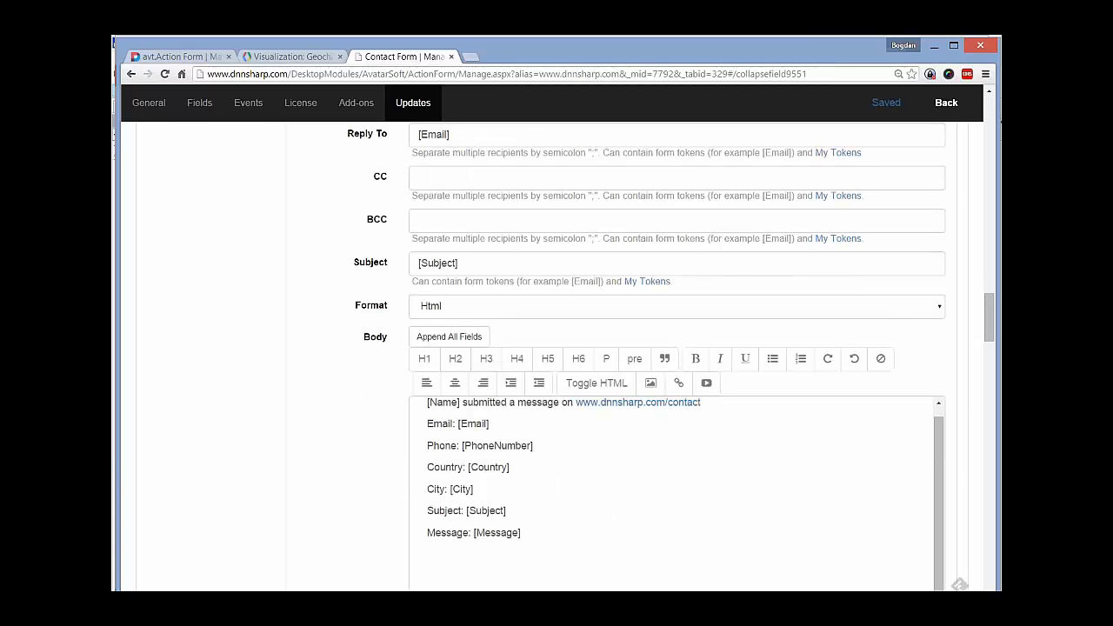
pyautogui.scroll(1, 671, 494)
pyautogui.scroll(2, 622, 356)
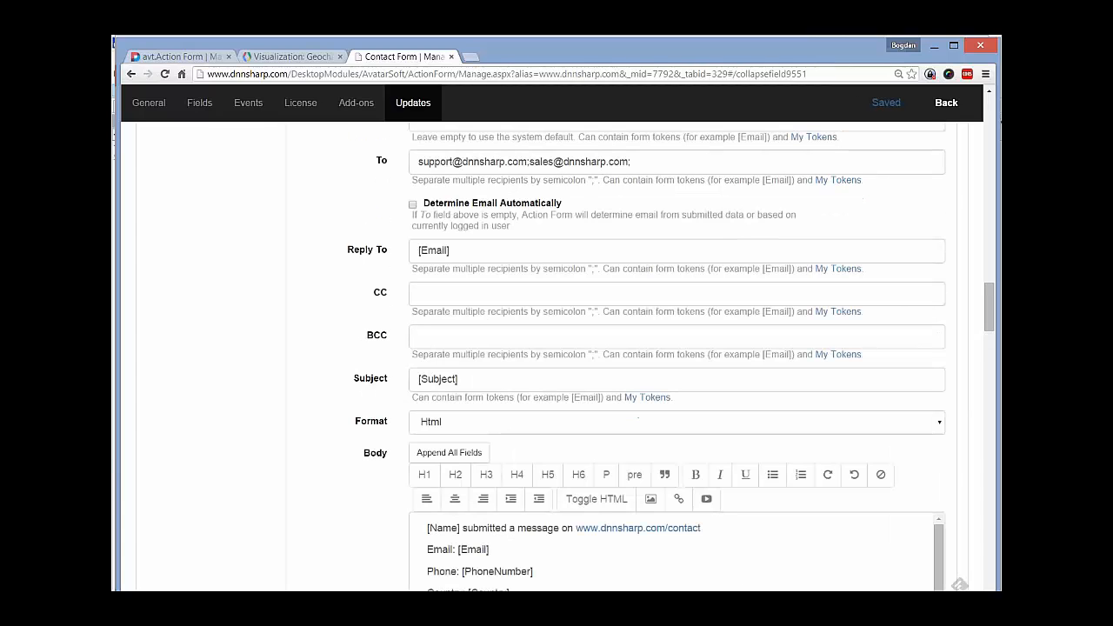
# Return to the IP Location server request and point out its Ignore Errors option, output token and URL
pyautogui.scroll(6, 621, 357)
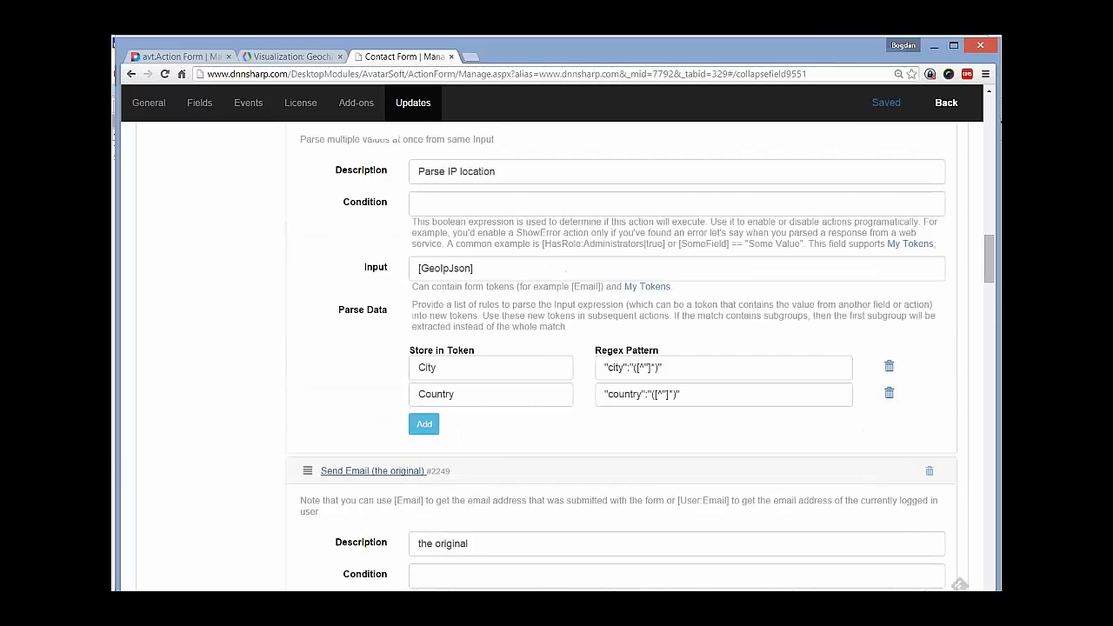
pyautogui.scroll(3, 622, 357)
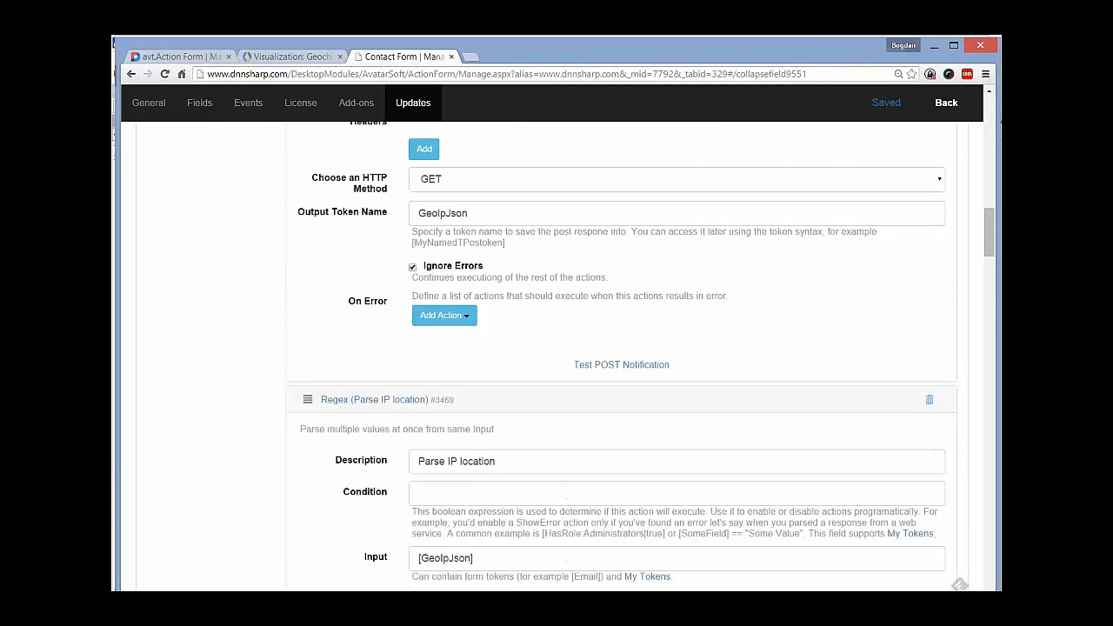
pyautogui.moveTo(483, 266); pyautogui.dragTo(424, 266)
pyautogui.click(426, 266)
pyautogui.scroll(2, 622, 356)
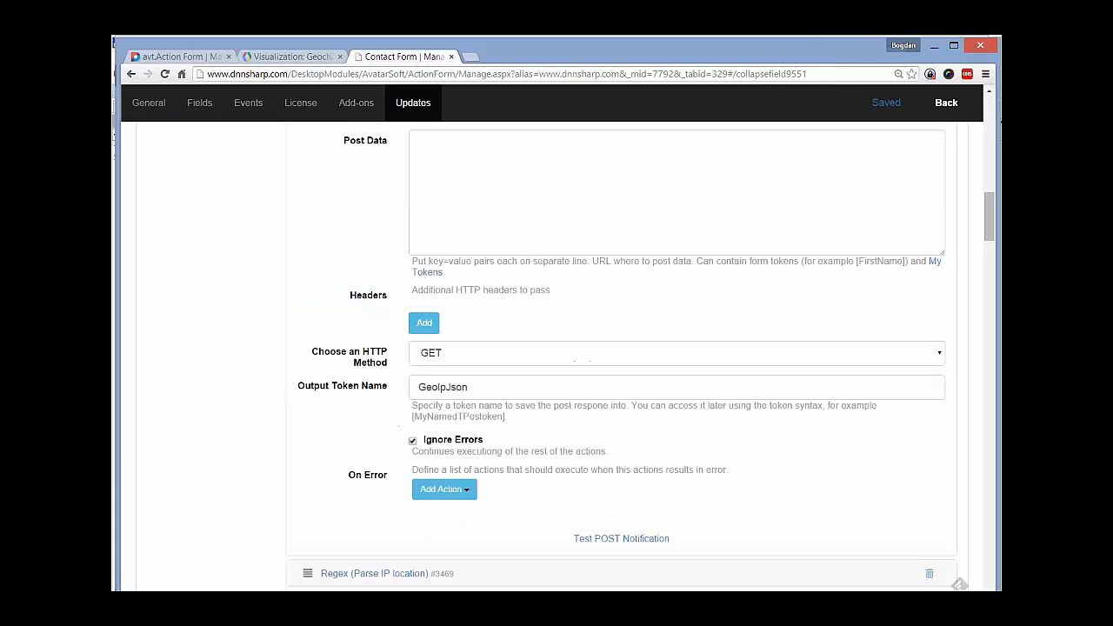
pyautogui.scroll(2, 622, 356)
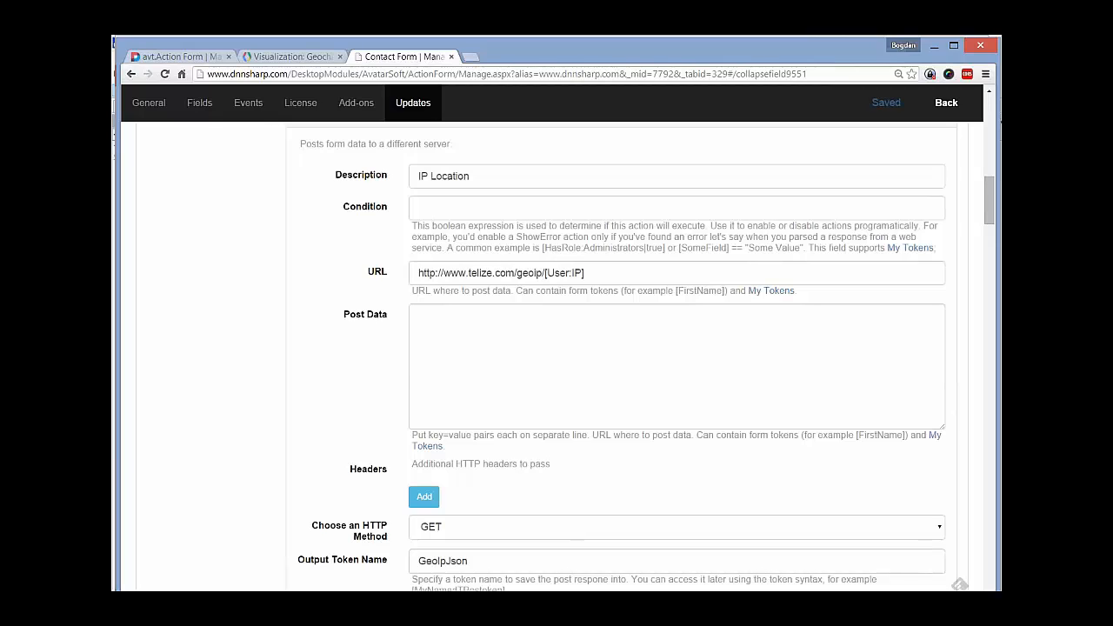
pyautogui.scroll(1, 622, 357)
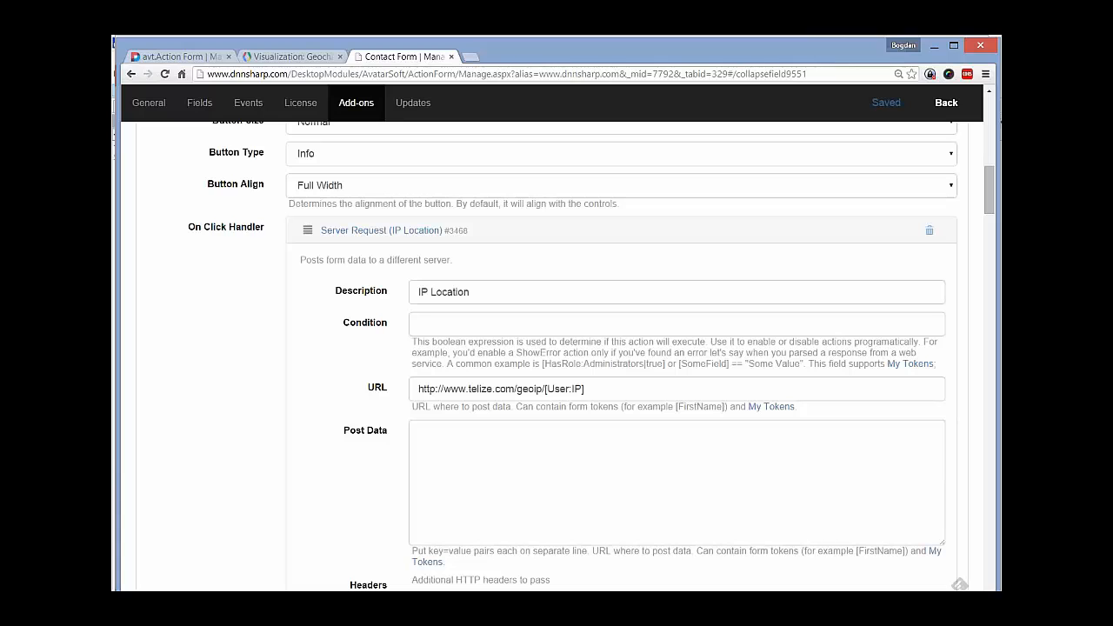
pyautogui.scroll(-1, 622, 356)
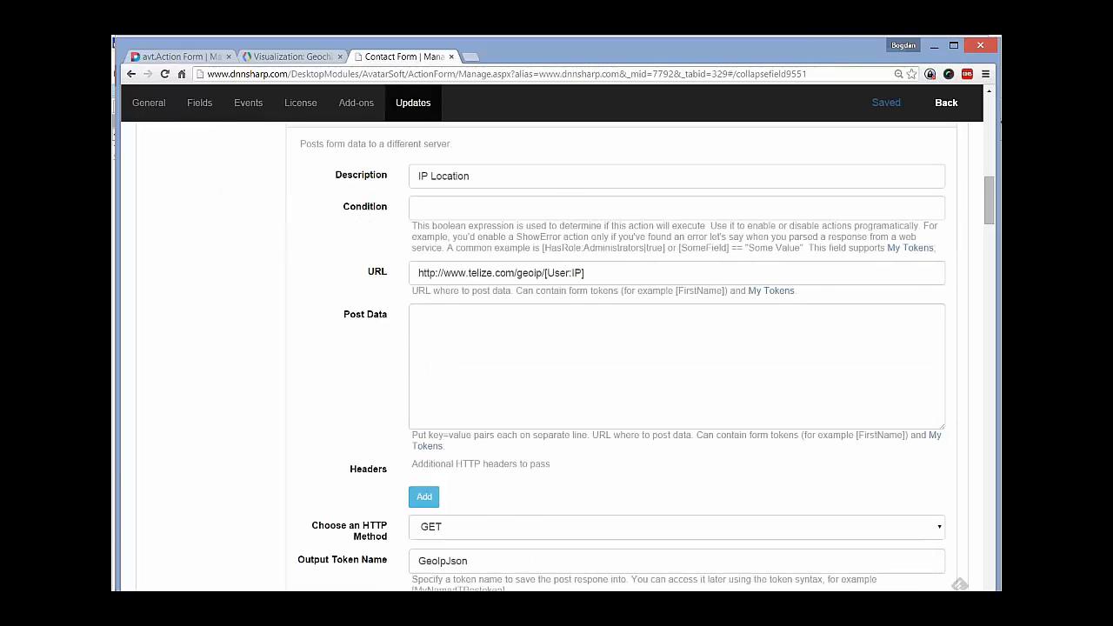
# Collapse the Server Request, Regex and Send Email (the original) actions in the On Click Handler list
pyautogui.scroll(1, 622, 357)
pyautogui.click(381, 172)
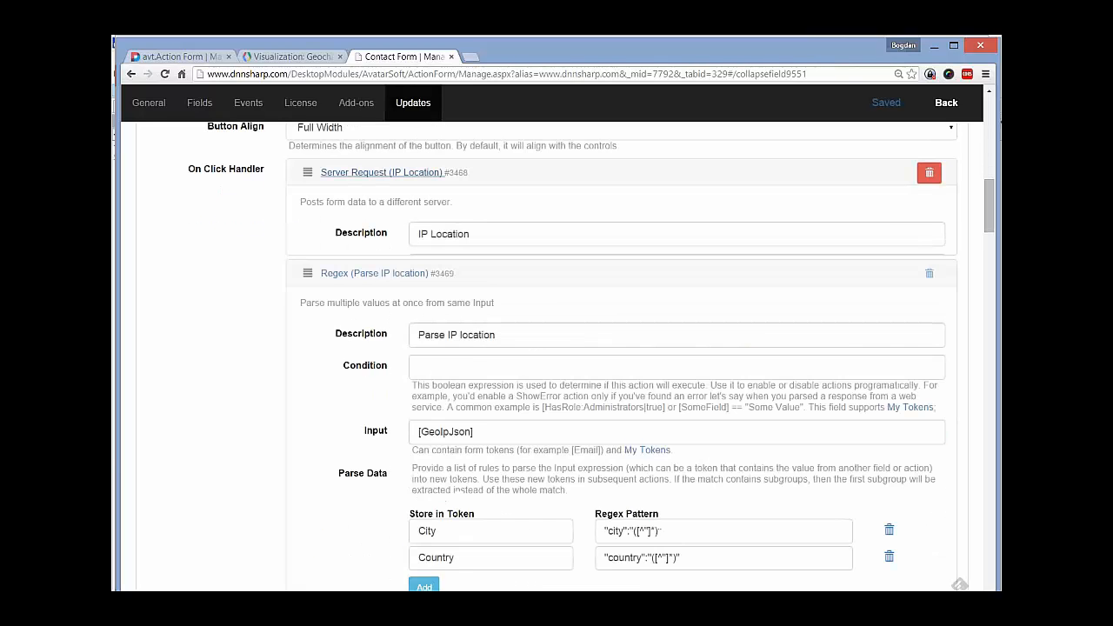
pyautogui.click(374, 202)
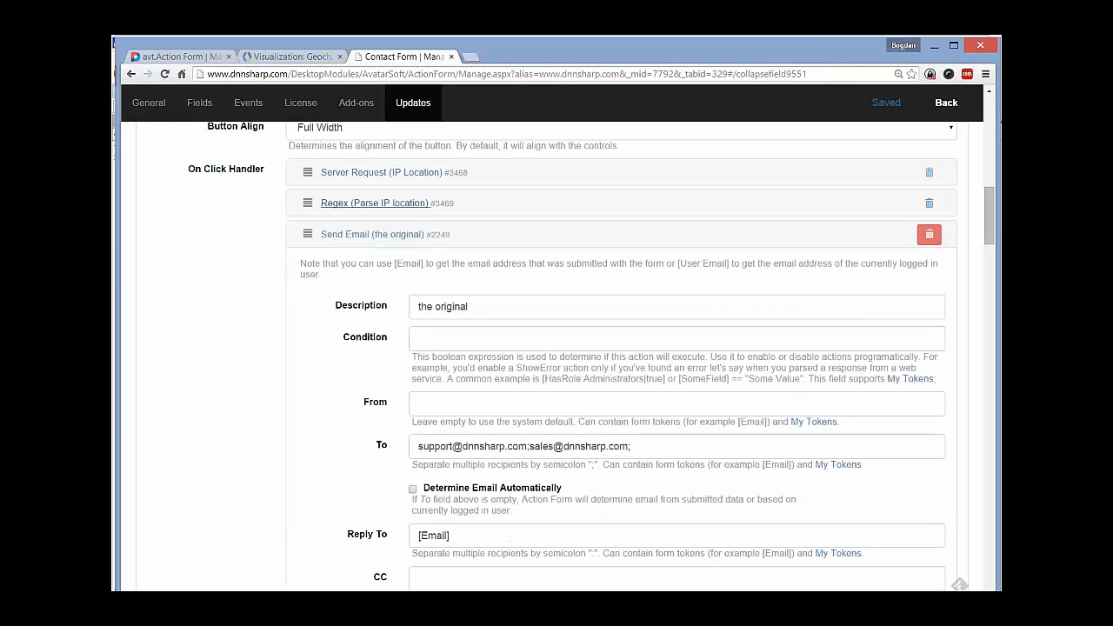
pyautogui.click(372, 234)
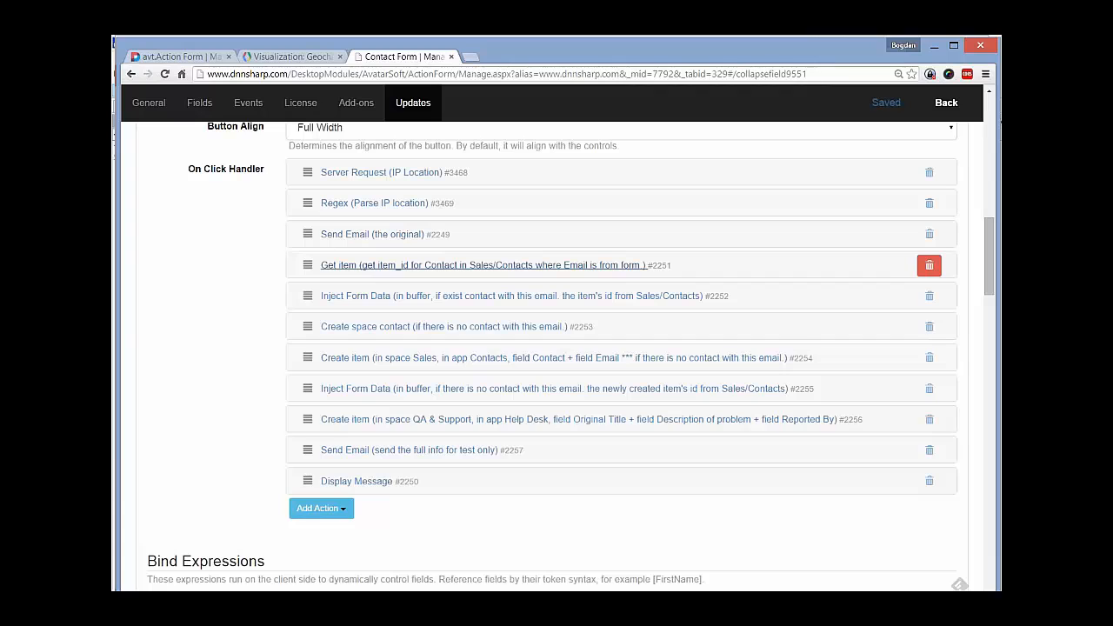
# Expand the Get item action, examine its Podio connection settings and Email filter, and collapse it again
pyautogui.click(482, 265)
pyautogui.scroll(-2, 556, 347)
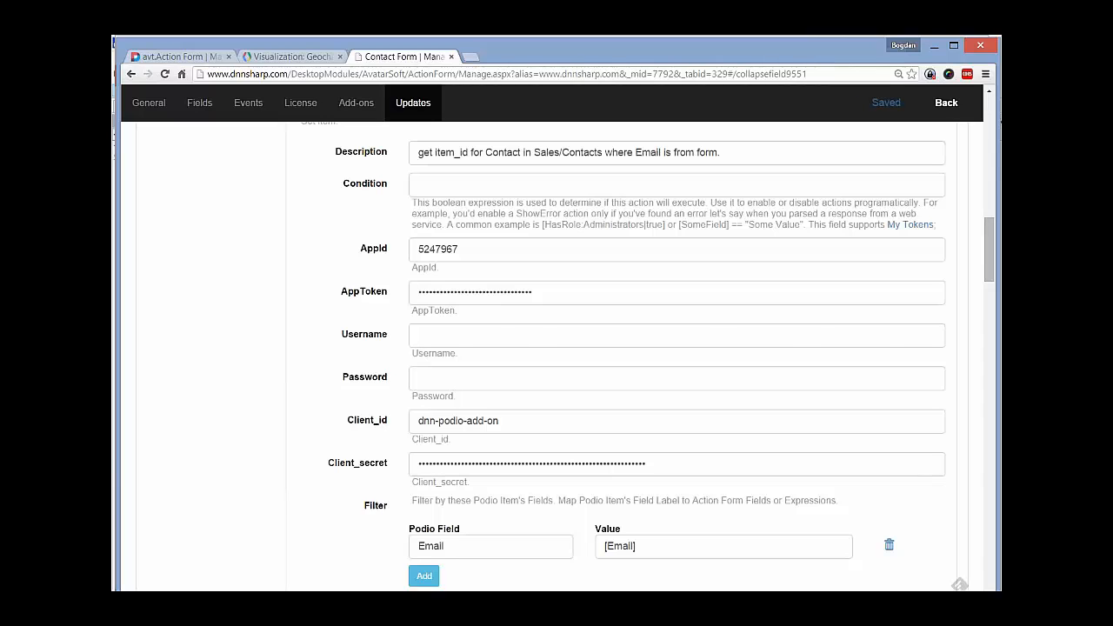
pyautogui.scroll(1, 483, 207)
pyautogui.click(482, 207)
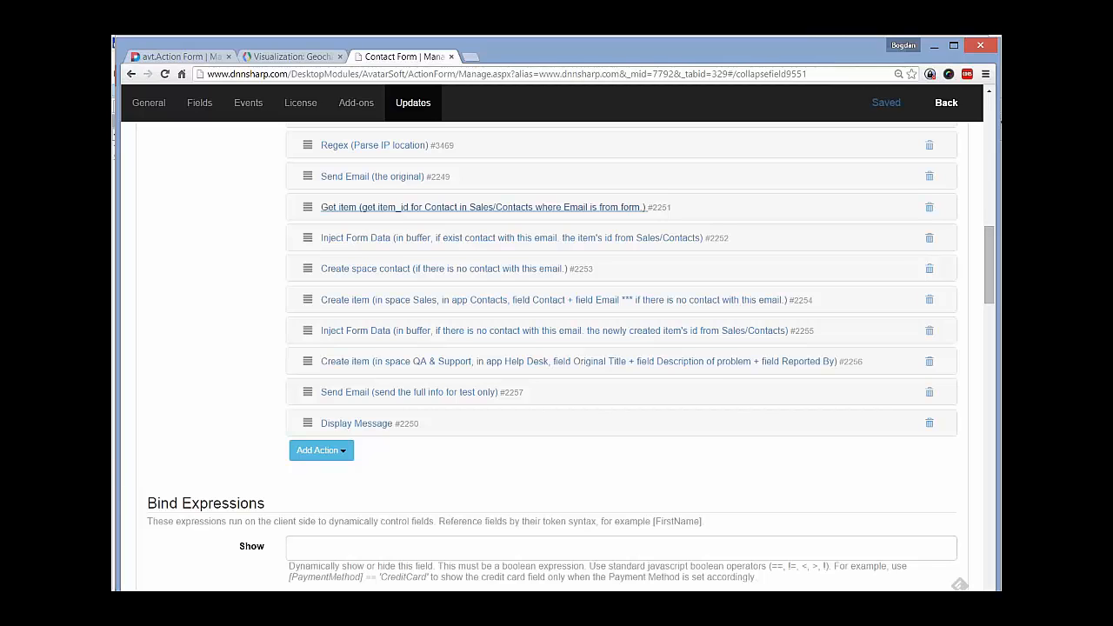
# Go back from the form's management page to the dnnsharp.com contact page and bring up the Contact Form
pyautogui.scroll(1, 482, 207)
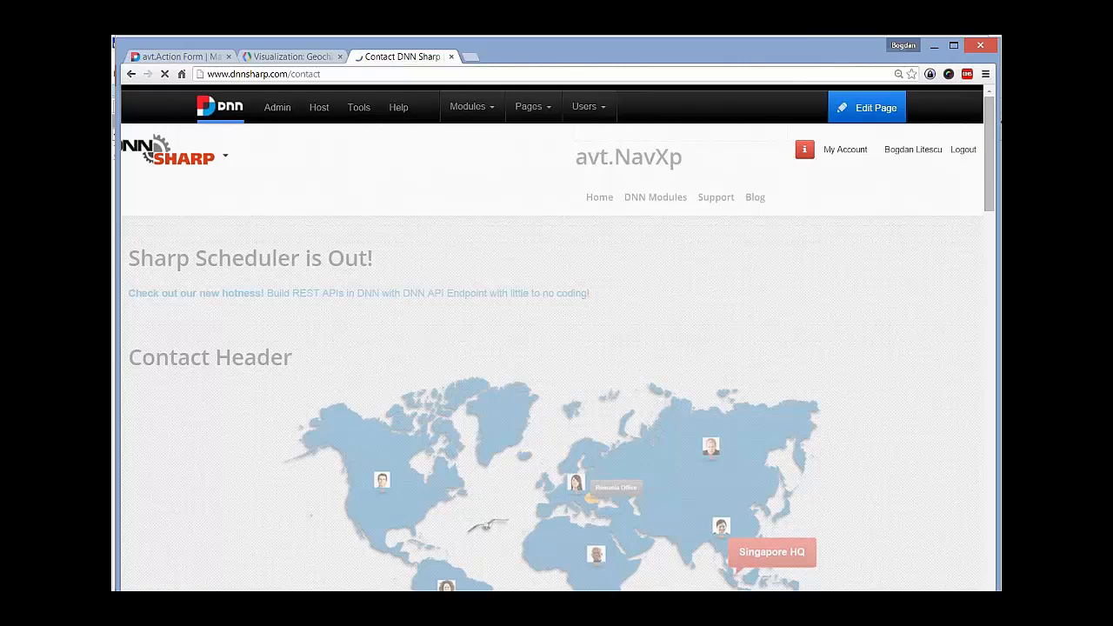
pyautogui.scroll(-3, 552, 357)
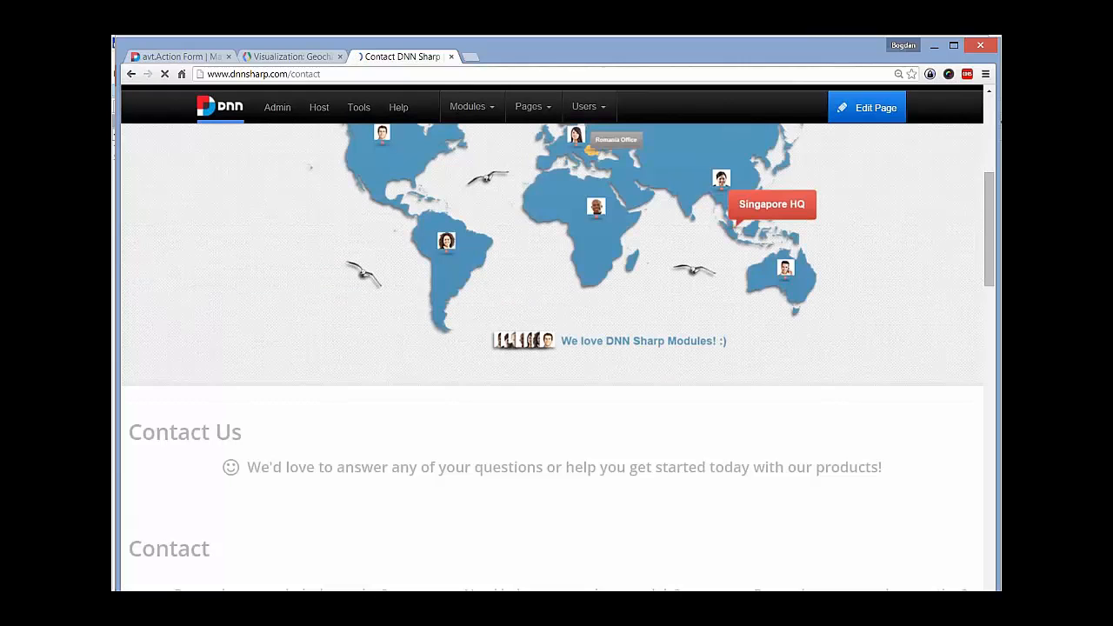
pyautogui.scroll(-14, 552, 357)
pyautogui.scroll(4, 552, 356)
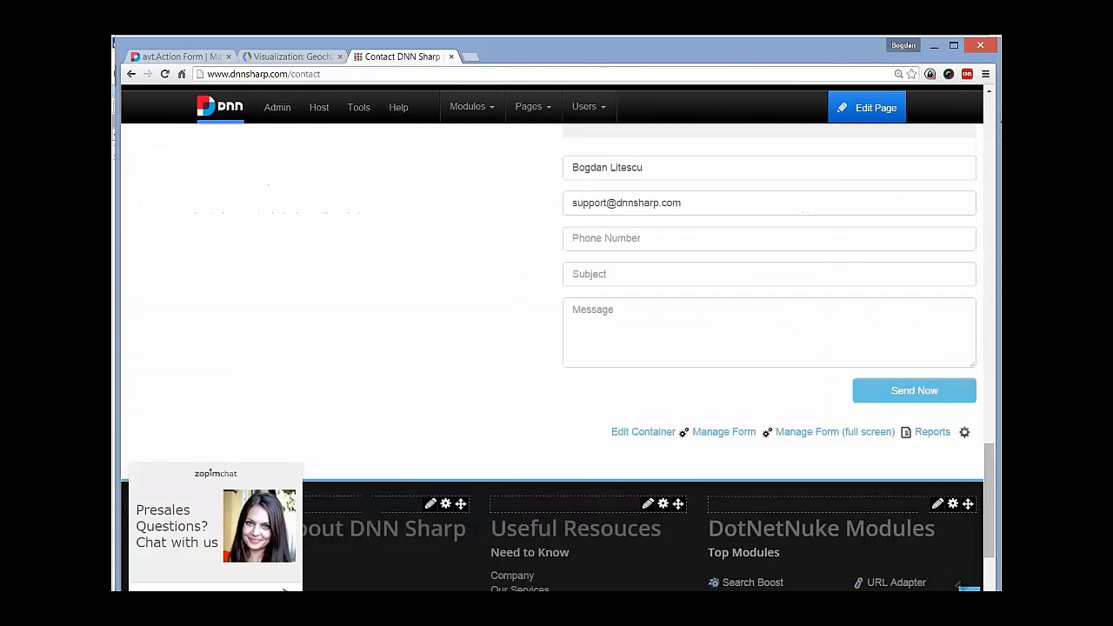
pyautogui.scroll(-1, 553, 357)
# Enter the subject "Hello world" and the message "how are you?" in the Contact Form and submit it
pyautogui.click(768, 391)
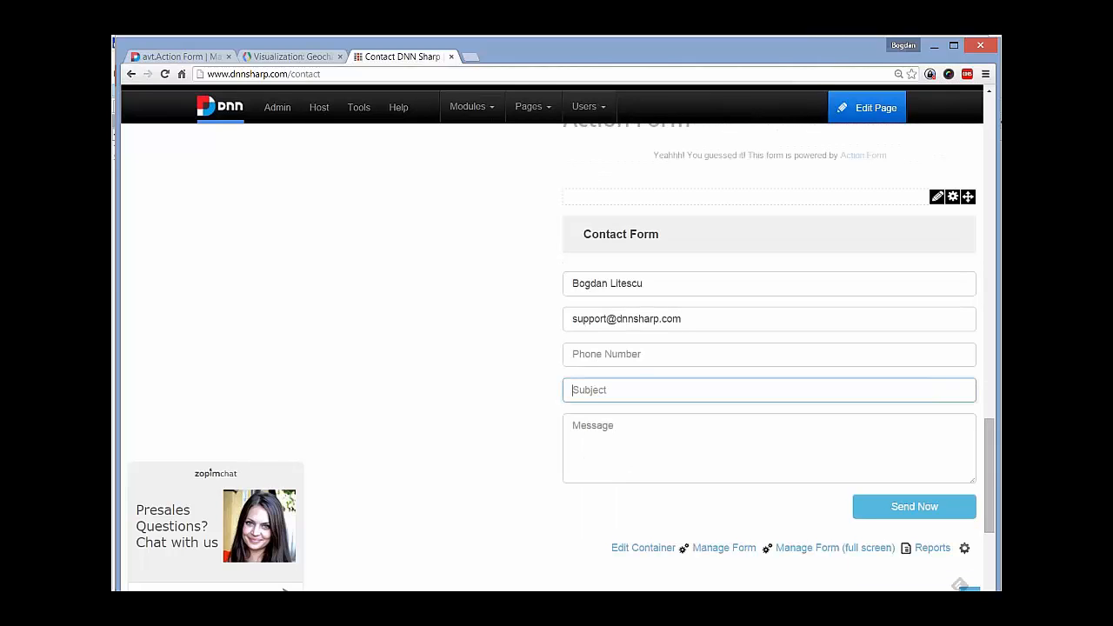
pyautogui.write('Hello worl')
pyautogui.press('BackSpace')
pyautogui.write('ld')
pyautogui.press('Tab')
pyautogui.write('how are you?')
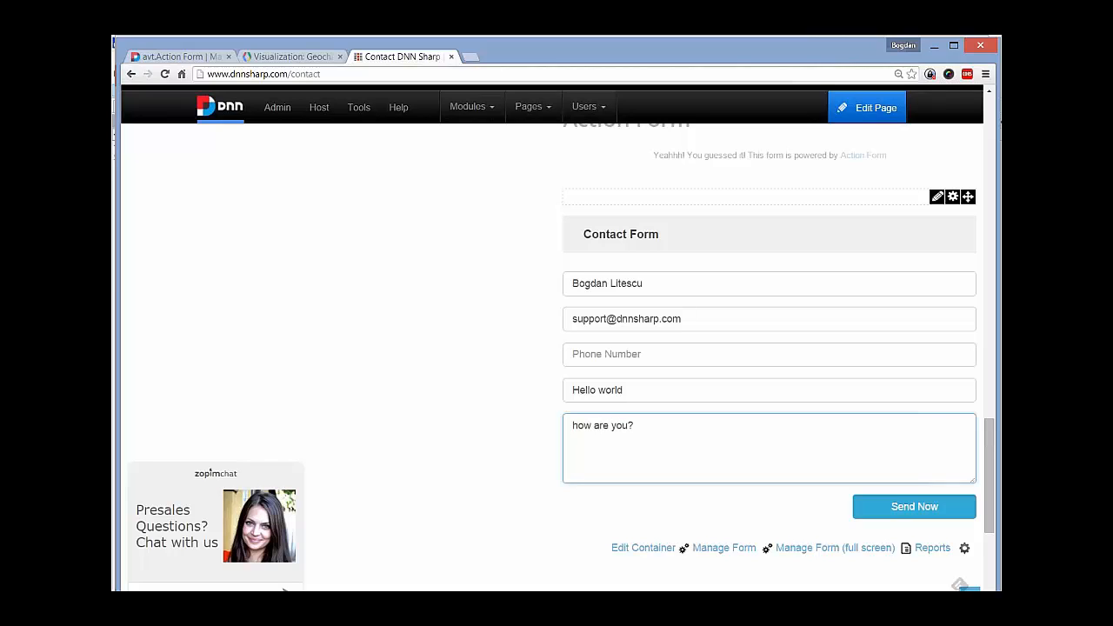
pyautogui.click(914, 507)
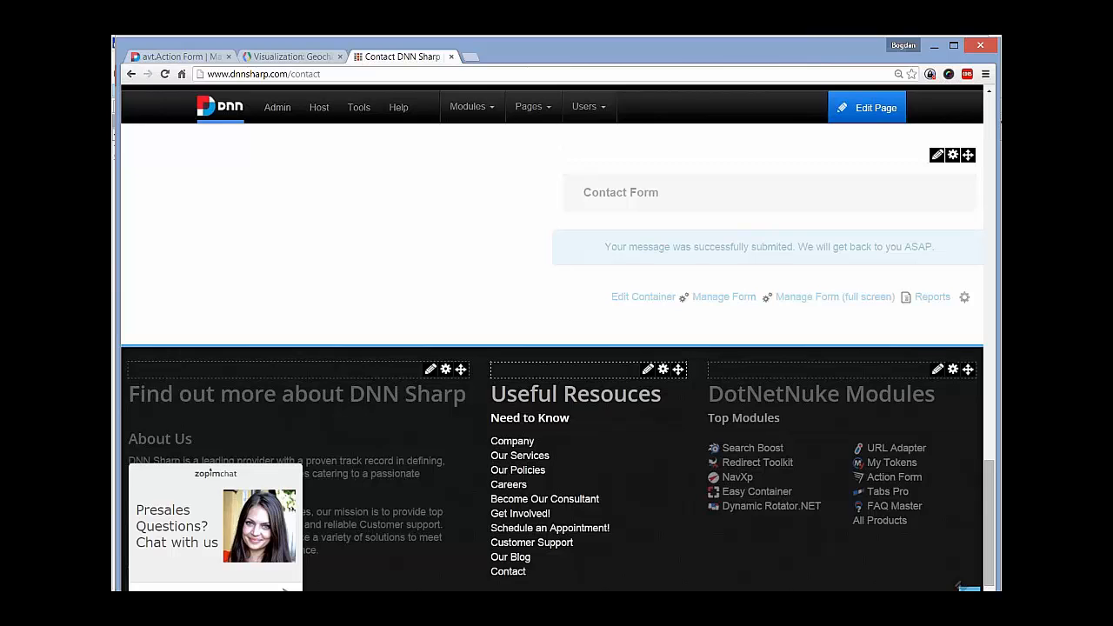
# Switch to Gmail and check the inbox for the contact form's notification email
pyautogui.click(210, 585)
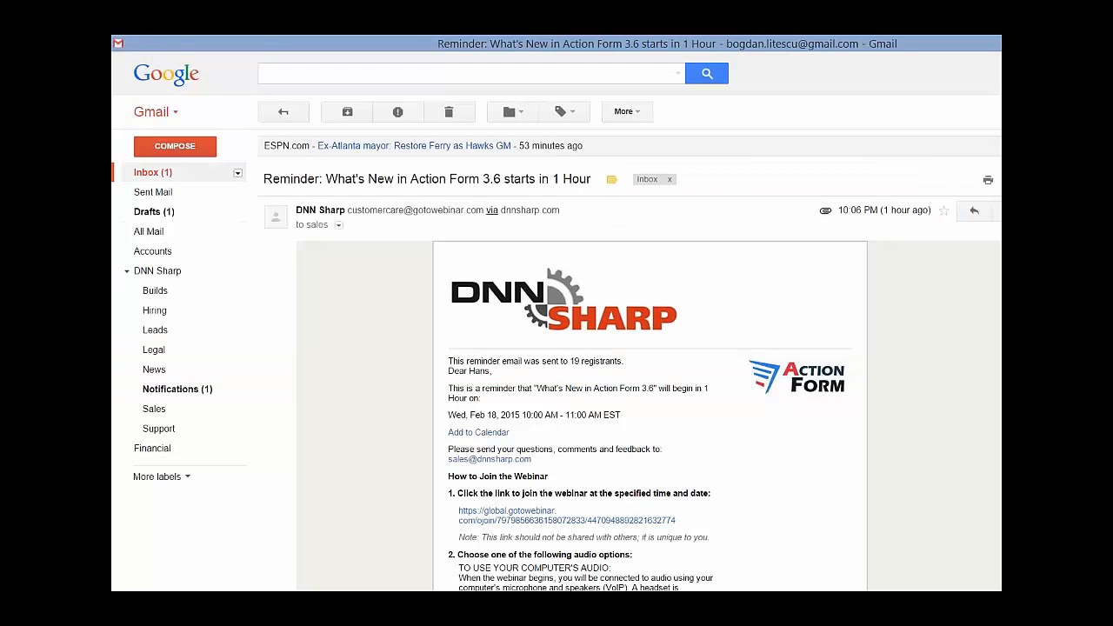
pyautogui.click(153, 173)
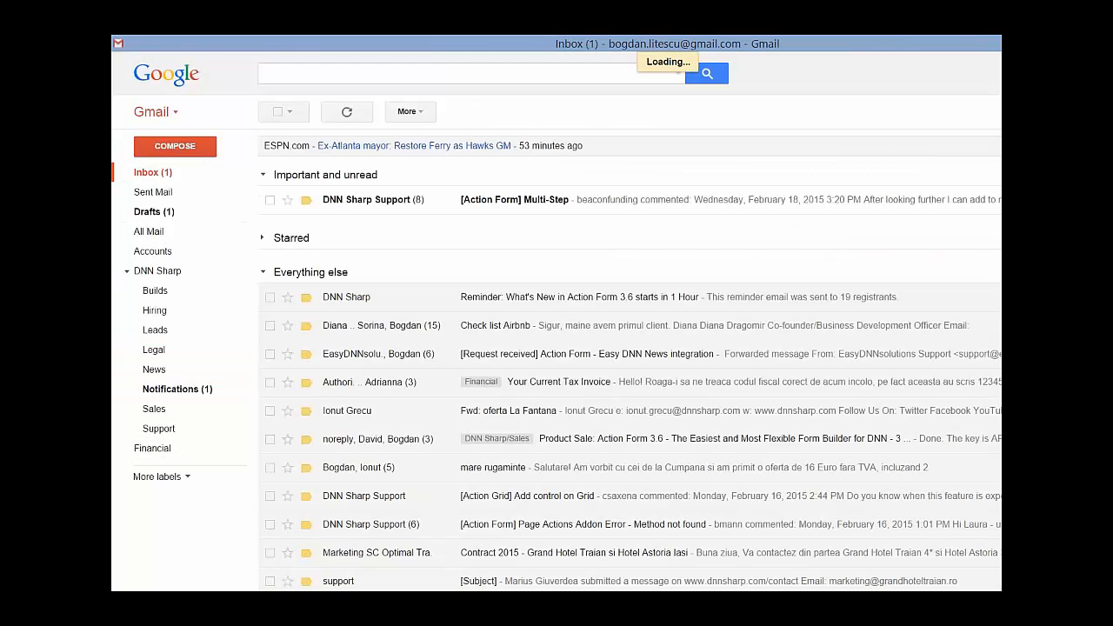
pyautogui.click(485, 200)
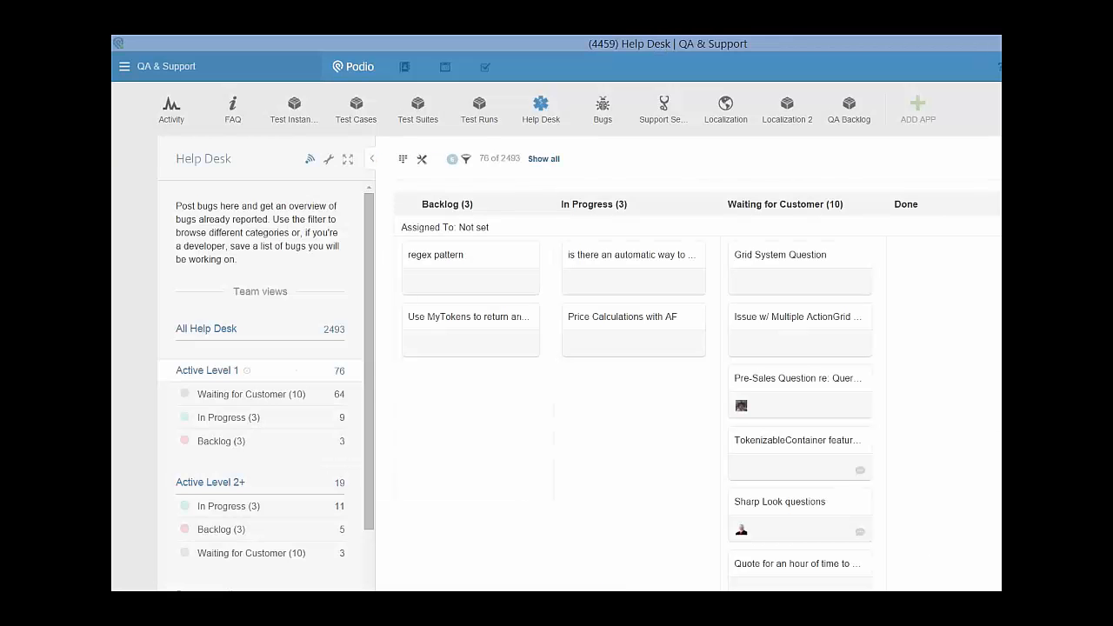
# Reload the Help Desk board in Podio and open the Hello world case from the Backlog column
pyautogui.rightClick(458, 403)
pyautogui.click(479, 446)
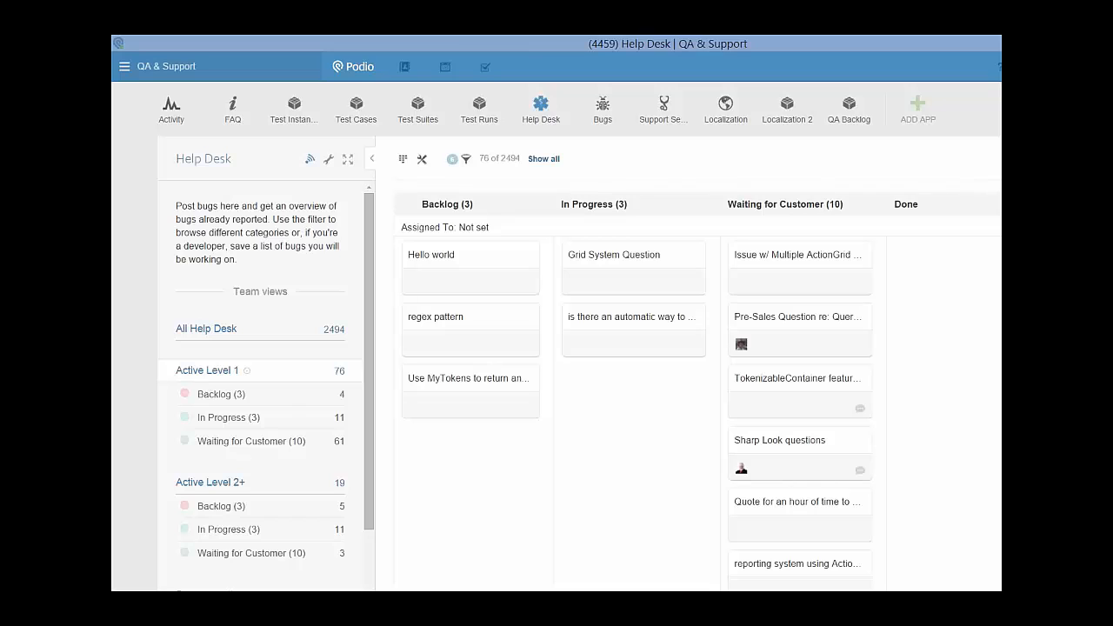
pyautogui.click(435, 255)
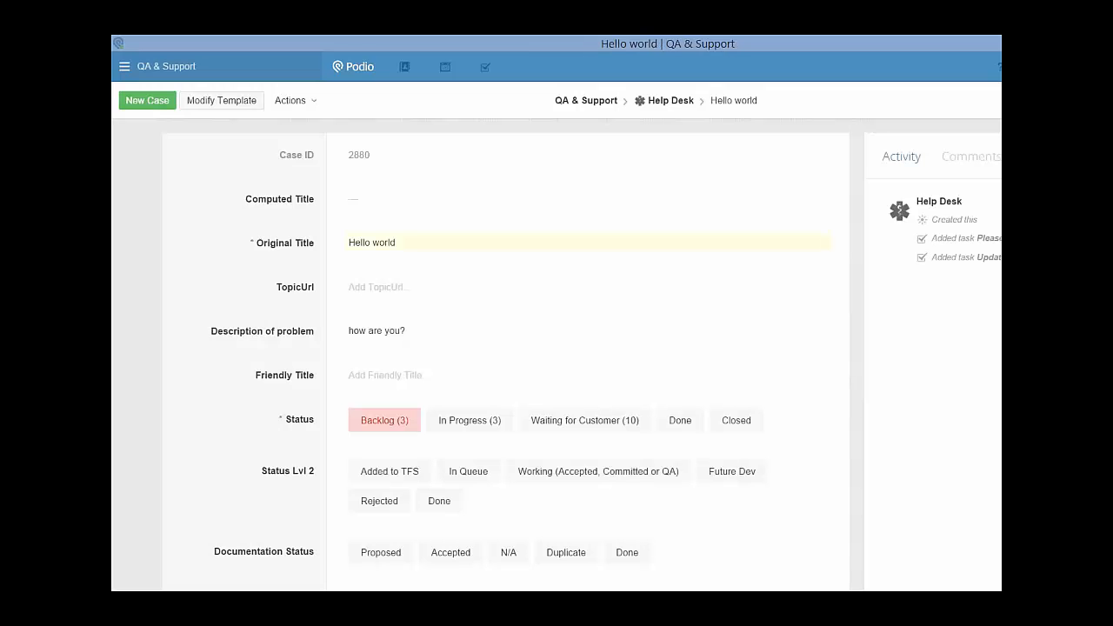
# Examine the Hello world case's fields in Podio, from title and status down to files and tasks
pyautogui.scroll(-5, 735, 347)
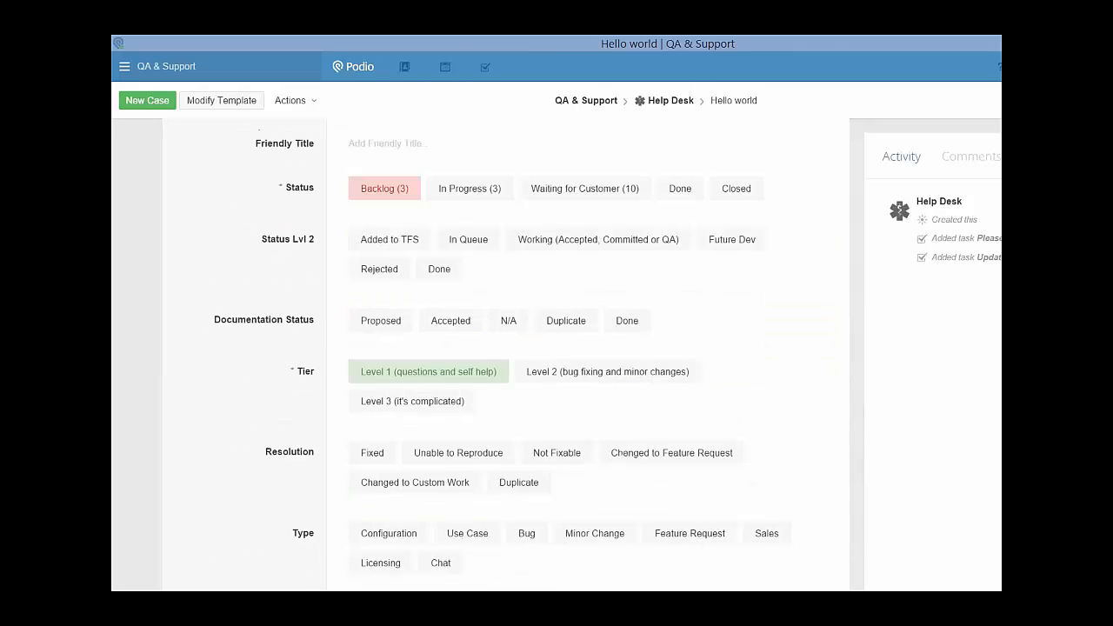
pyautogui.scroll(-5, 588, 348)
pyautogui.scroll(-5, 588, 348)
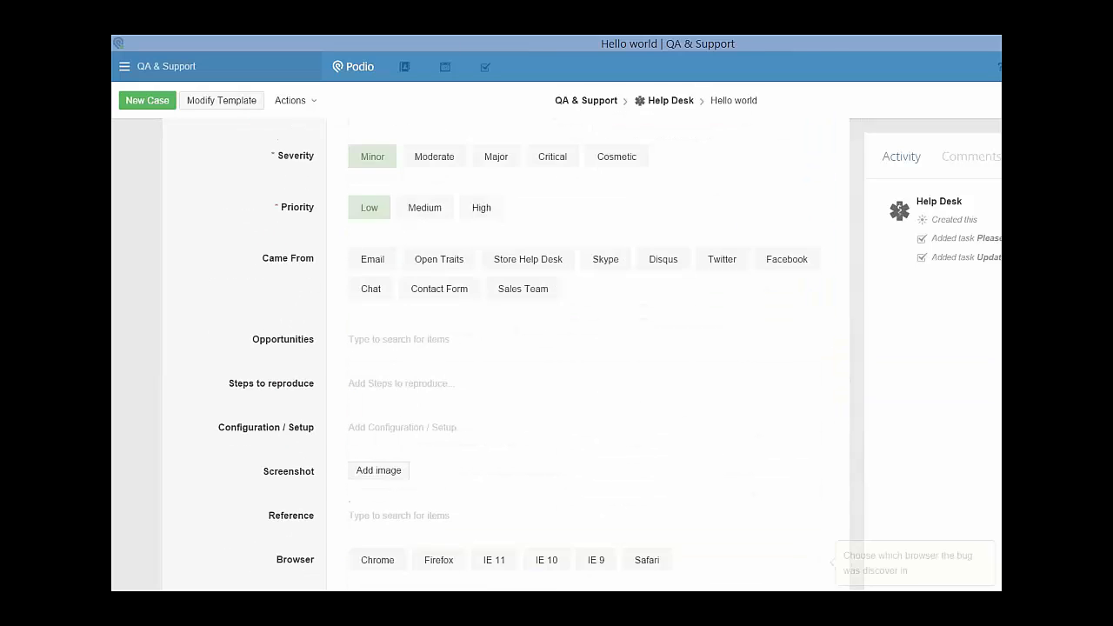
pyautogui.scroll(-3, 588, 347)
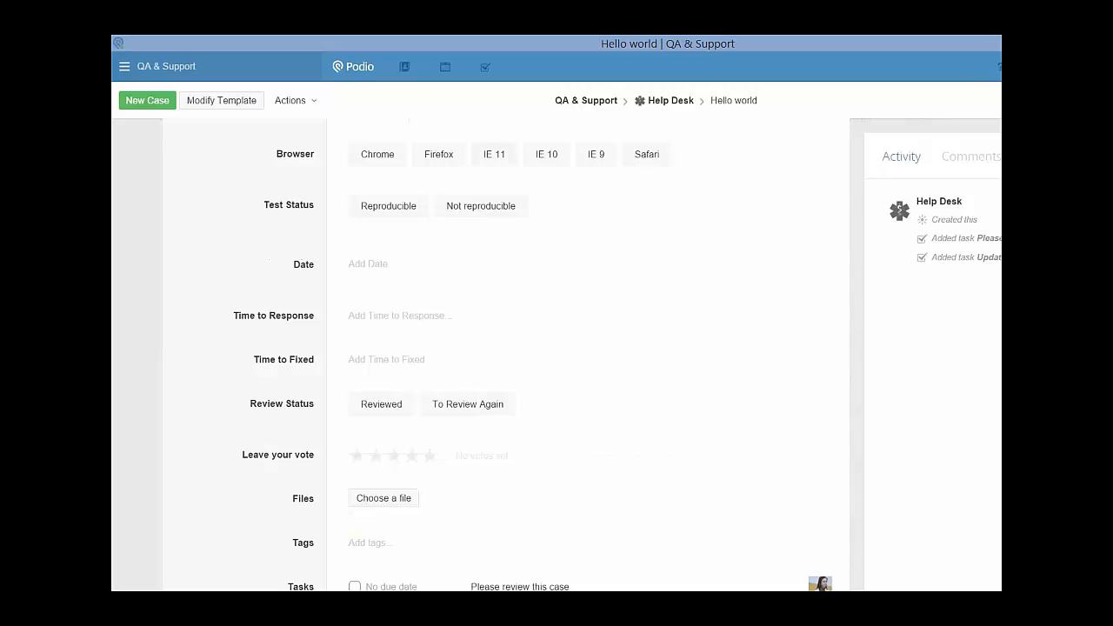
pyautogui.scroll(6, 588, 348)
pyautogui.scroll(7, 588, 348)
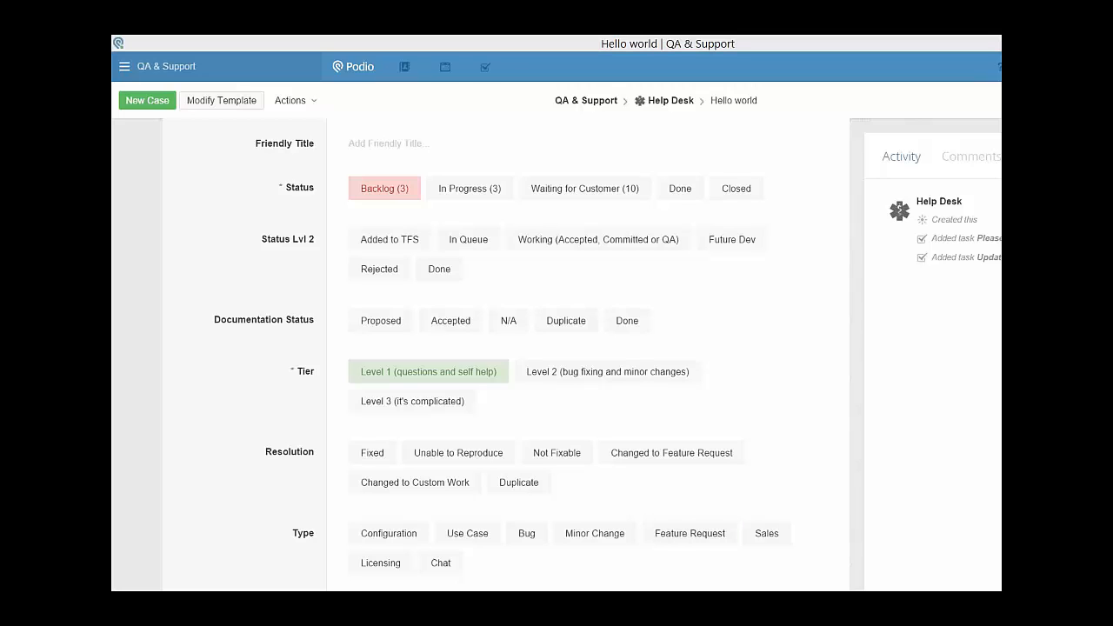
# Switch to PowerPoint, go to the Special Thanks slide and copy the store.dnnsoftware.com/blog/what-is-my-approach-for-a-new-project link
pyautogui.hotkey('alt', 'Tab')
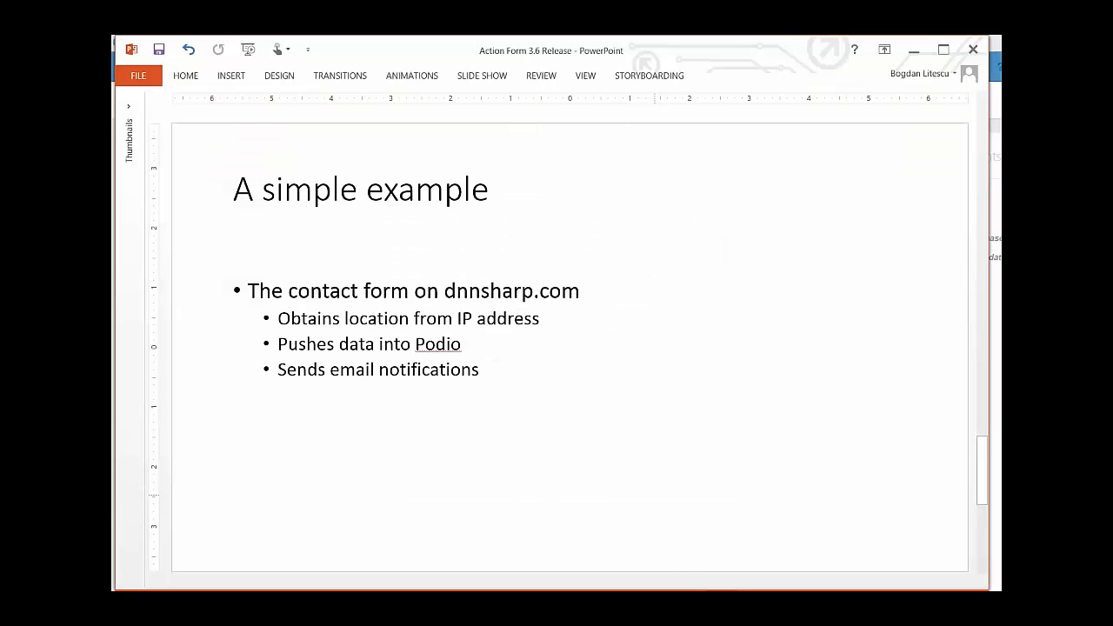
pyautogui.press('pagedown')
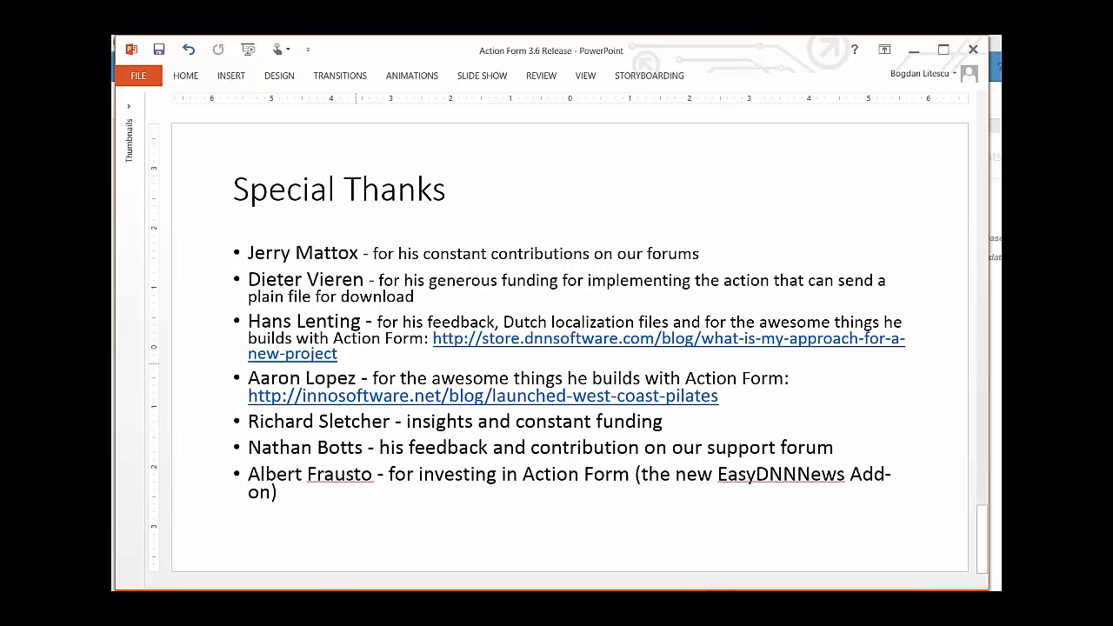
pyautogui.moveTo(341, 355); pyautogui.dragTo(433, 340)
pyautogui.hotkey('ctrl', 'c')
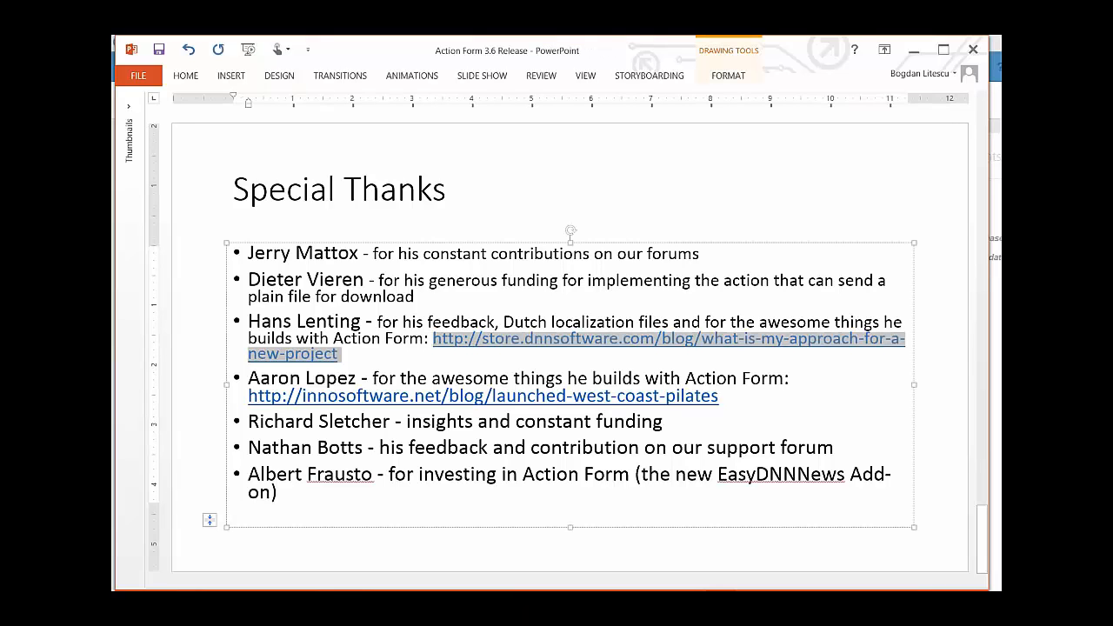
# Switch to Chrome, open the copied DNN Store blog link in a new tab and view the article down to its timesheet module images
pyautogui.click(373, 585)
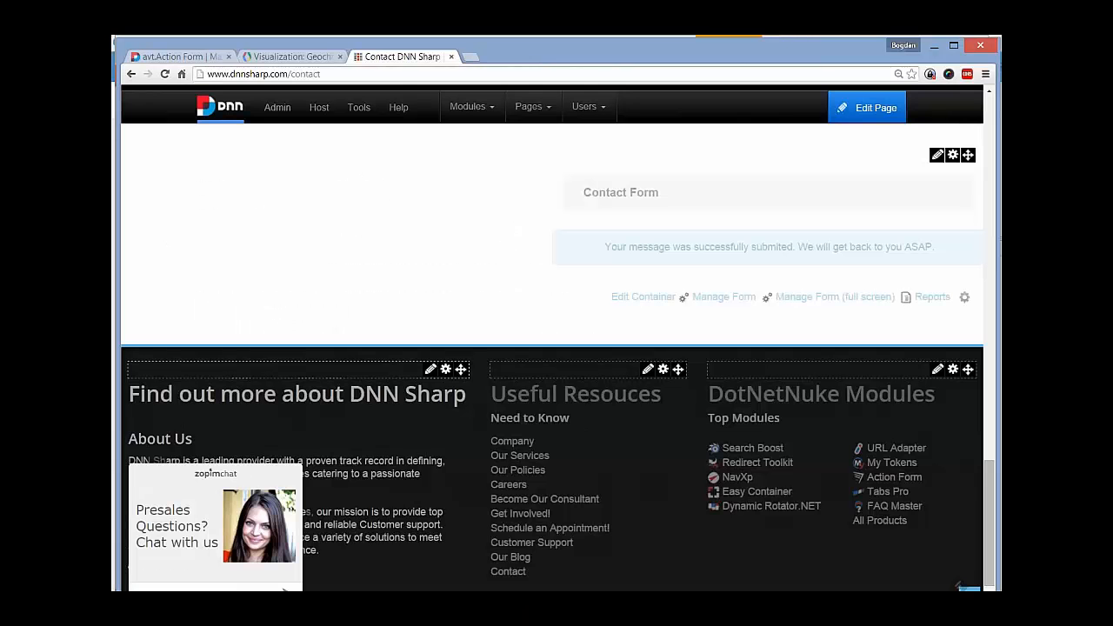
pyautogui.hotkey('ctrl', 't')
pyautogui.hotkey('ctrl', 'v')
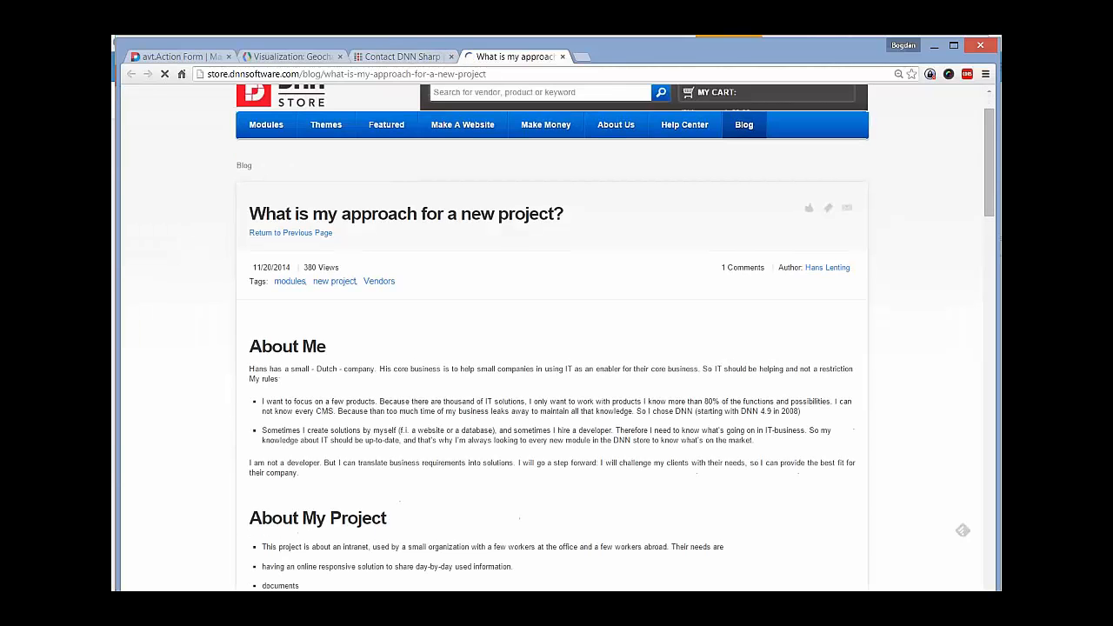
pyautogui.scroll(-5, 552, 339)
pyautogui.scroll(-7, 552, 339)
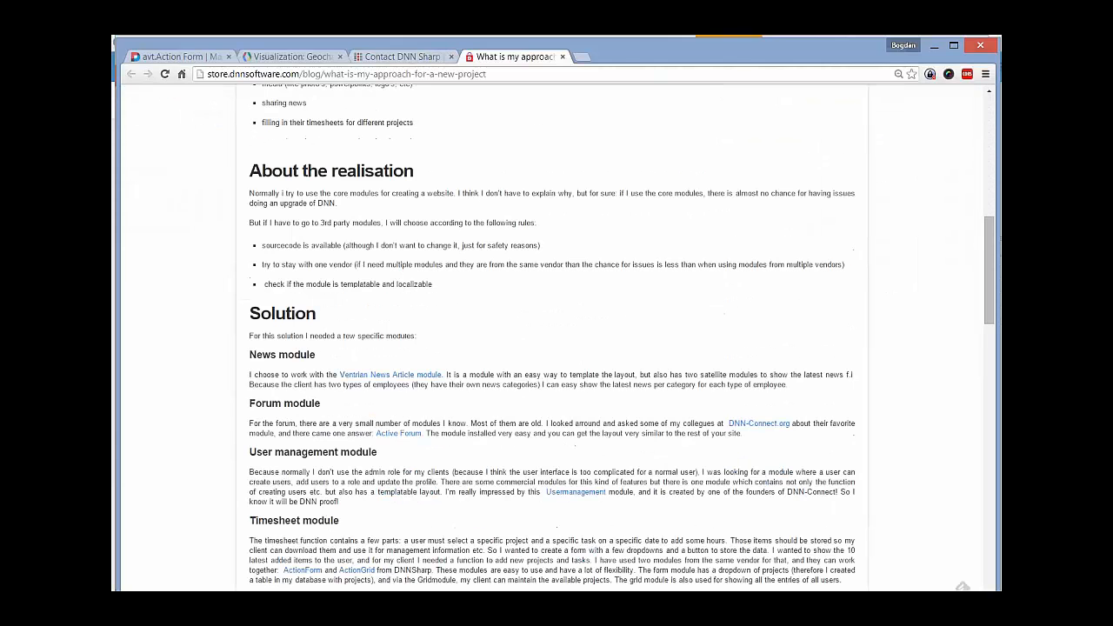
pyautogui.scroll(-1, 552, 339)
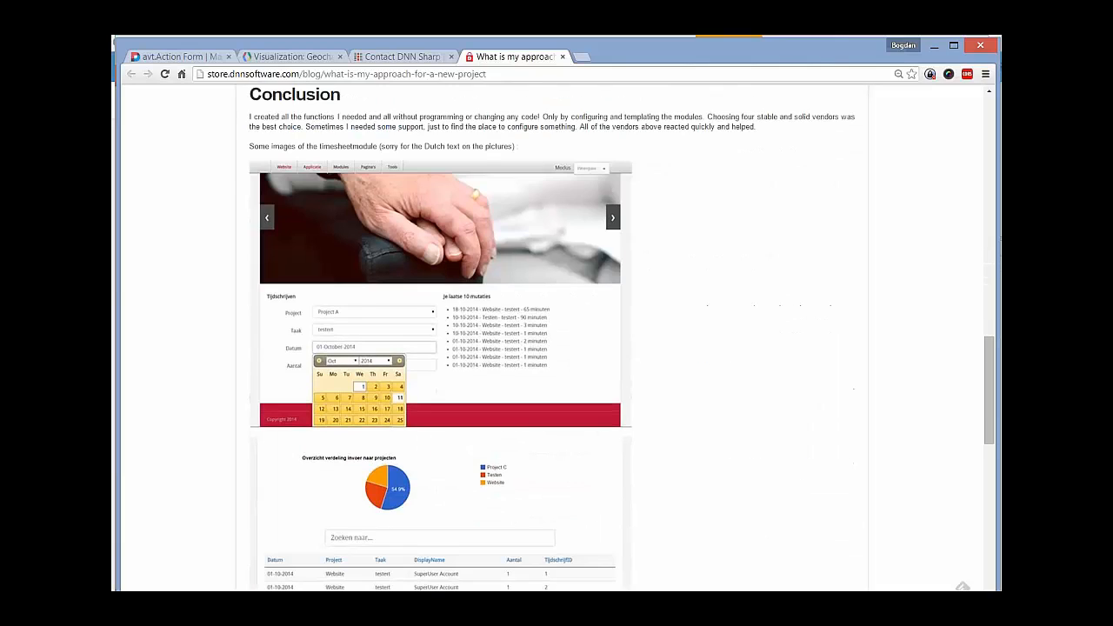
pyautogui.scroll(-1, 552, 340)
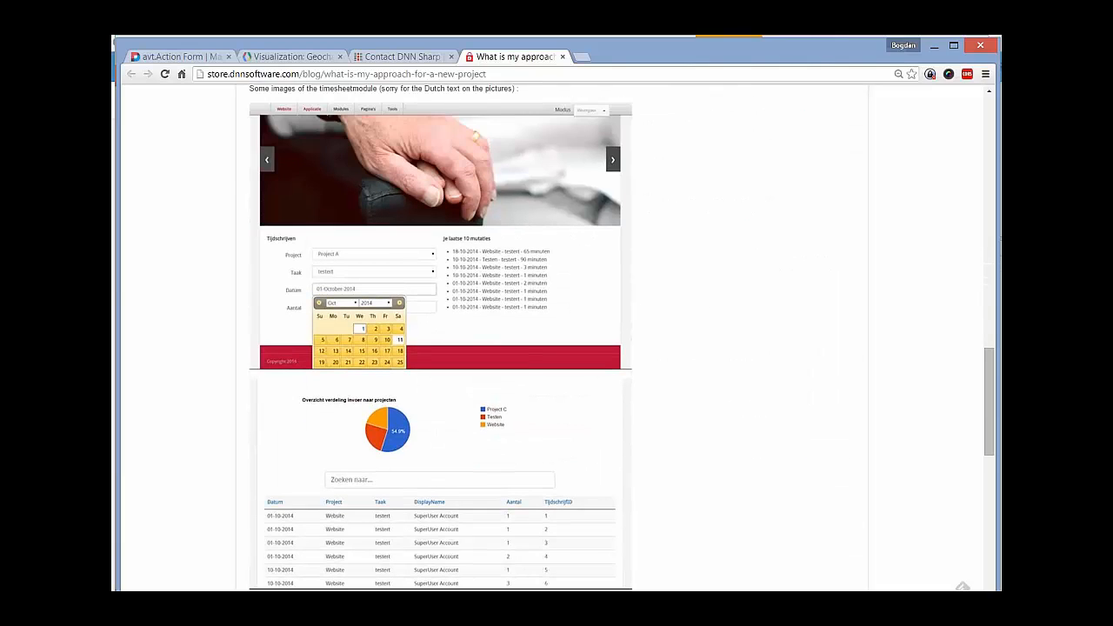
pyautogui.scroll(-1, 553, 339)
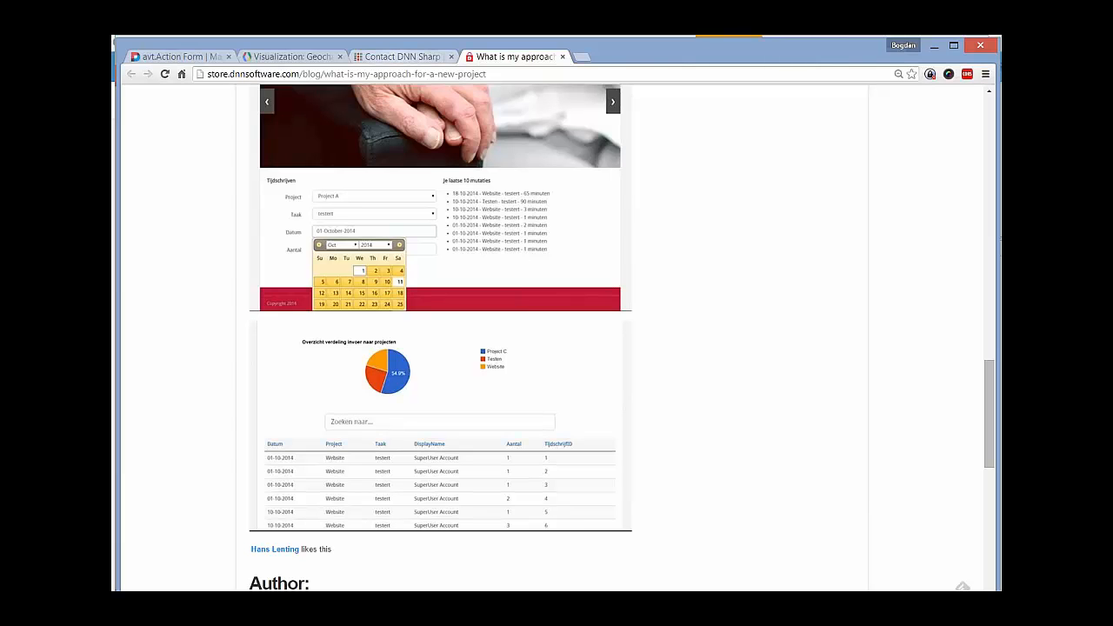
# Switch back to PowerPoint and copy the innosoftware.net/blog/launched-west-coast-pilates link from the Special Thanks slide
pyautogui.hotkey('alt', 'Tab')
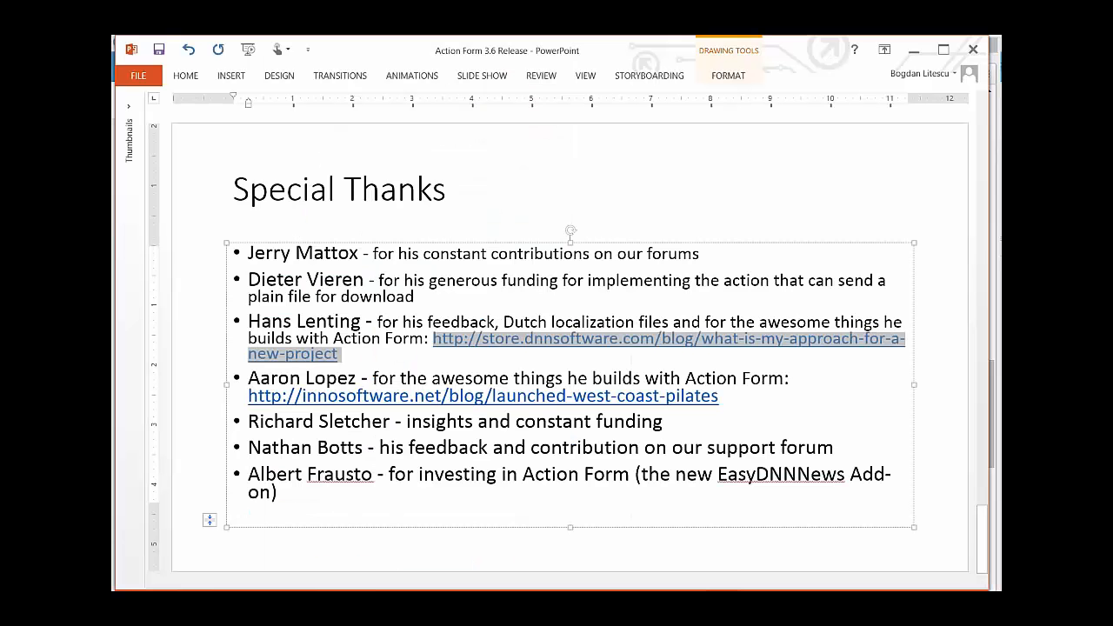
pyautogui.click(326, 378)
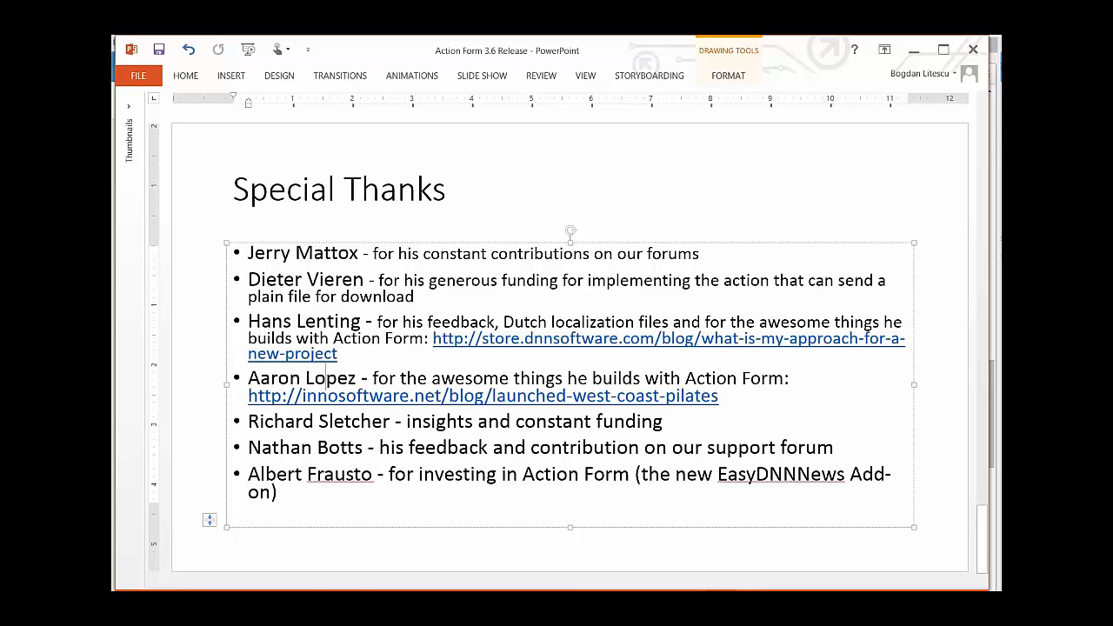
pyautogui.hotkey('ctrl', 'z')
pyautogui.hotkey('ctrl', 'z')
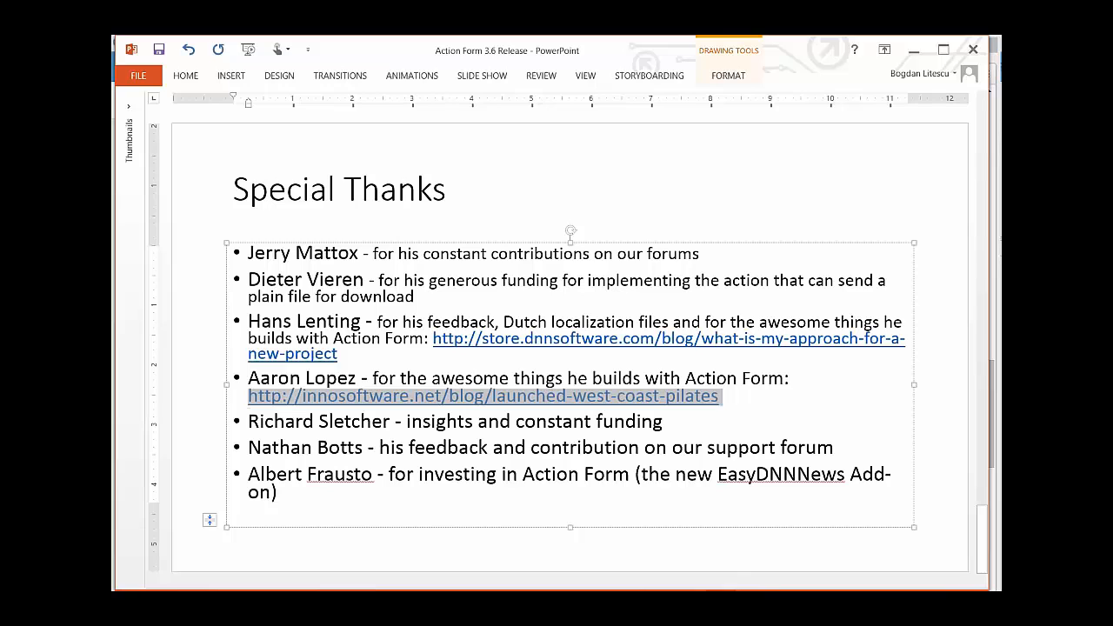
# Switch to Chrome, open innosoftware.net/blog/launched-west-coast-pilates in a new tab and view the post down to its Technical Details section
pyautogui.click(293, 604)
pyautogui.click(374, 586)
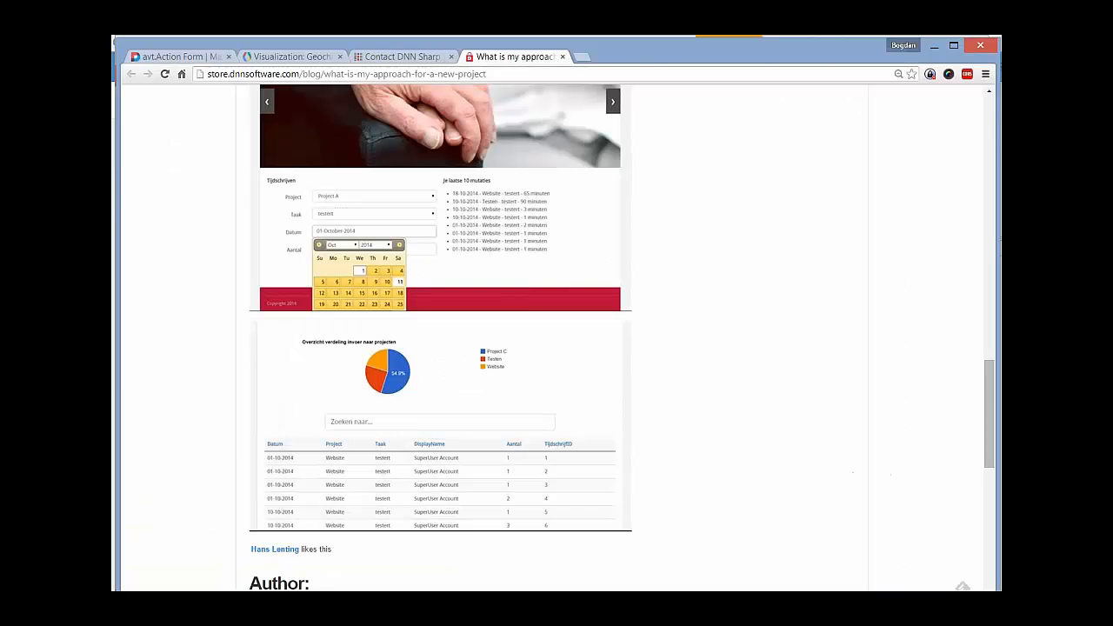
pyautogui.hotkey('ctrl', 't')
pyautogui.write('http://innosoftware.net/blog/launched-west-coast-pilates')
pyautogui.press('Return')
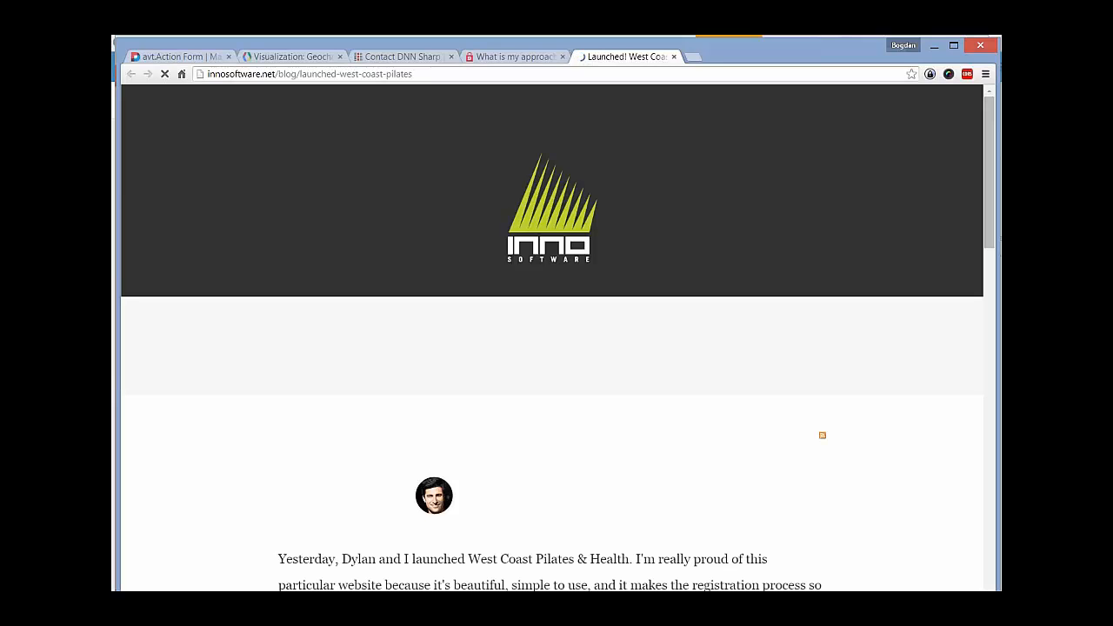
pyautogui.scroll(-2, 552, 347)
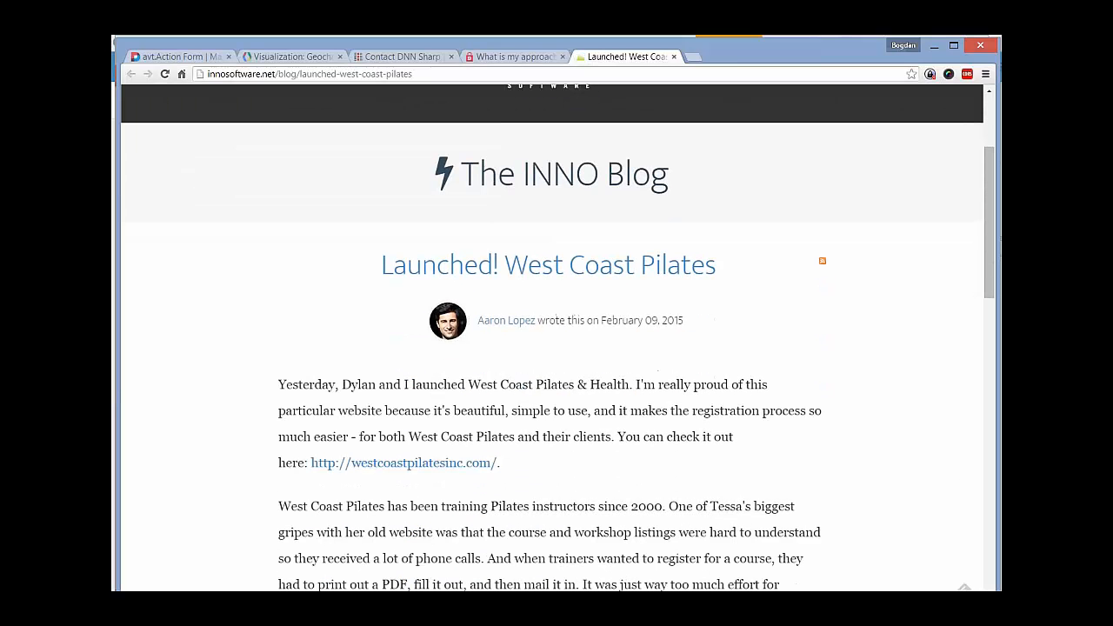
pyautogui.scroll(-10, 552, 347)
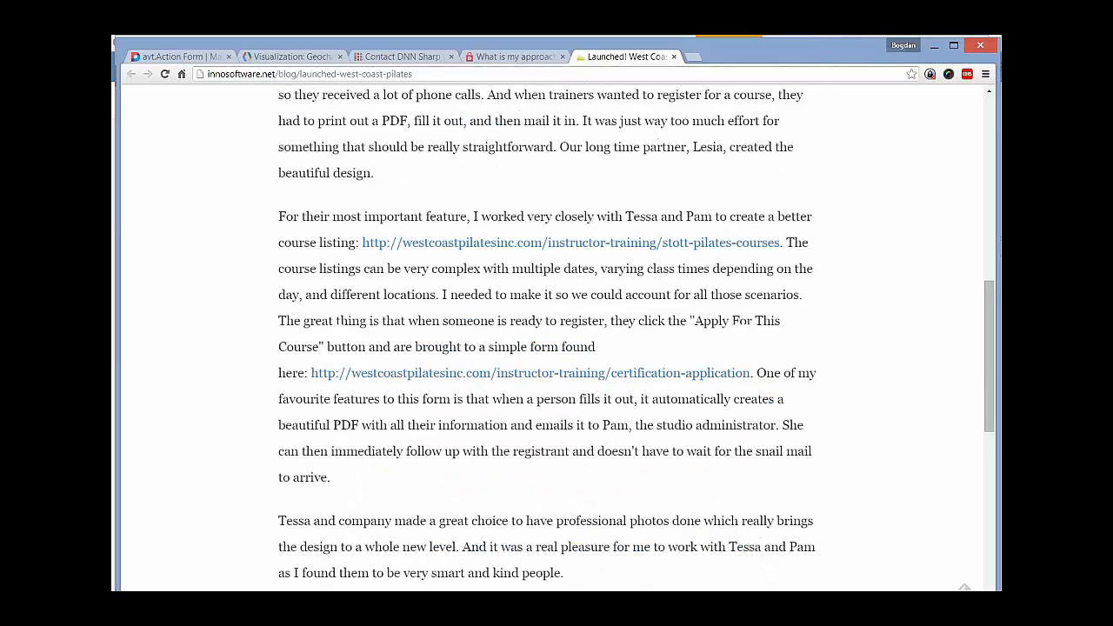
pyautogui.scroll(-2, 552, 348)
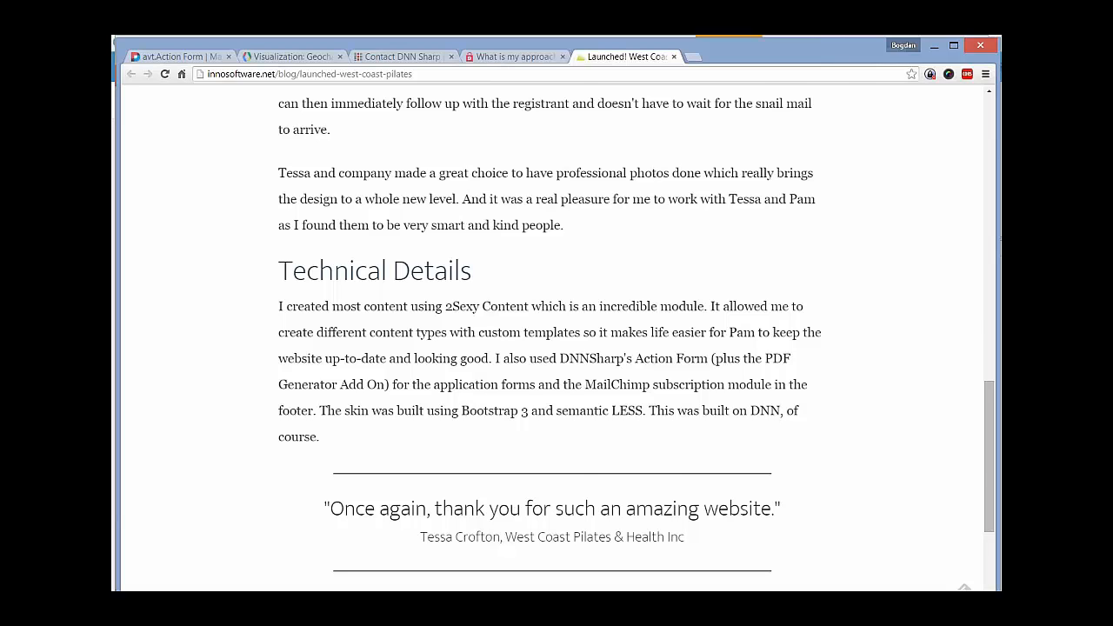
# Return to PowerPoint and place the text cursor in the "insights and constant funding" bullet of the Special Thanks slide
pyautogui.hotkey('alt', 'Tab')
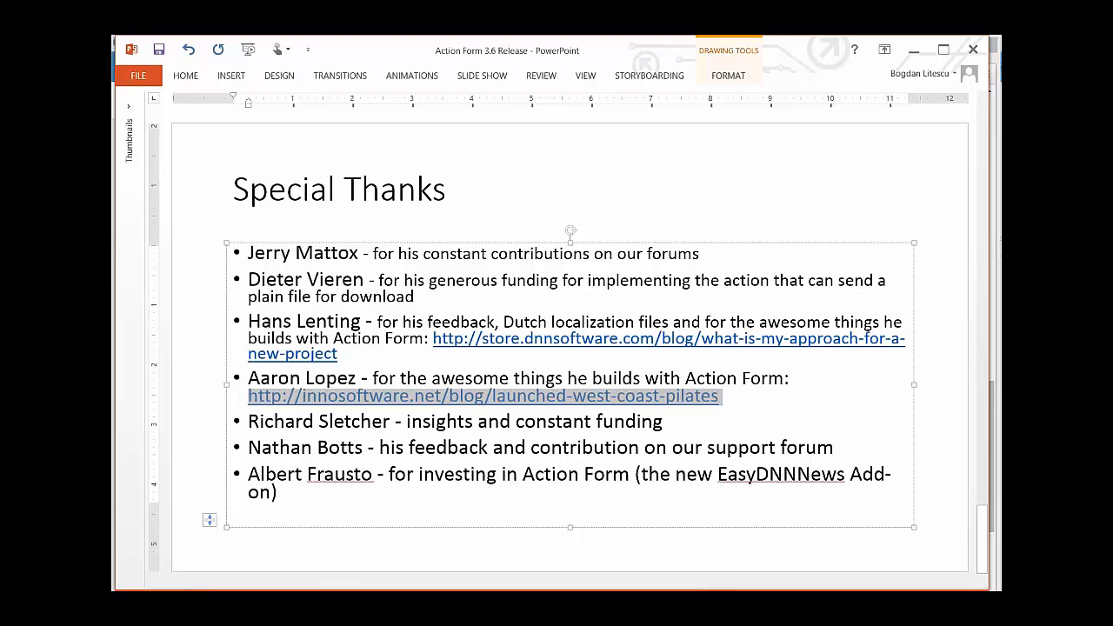
pyautogui.click(395, 422)
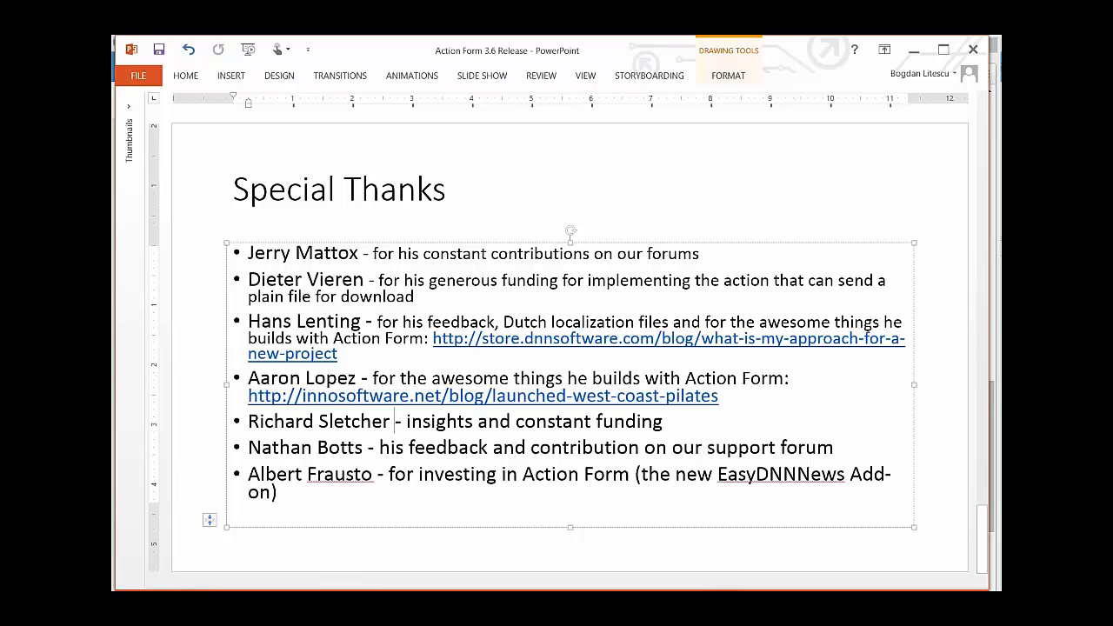